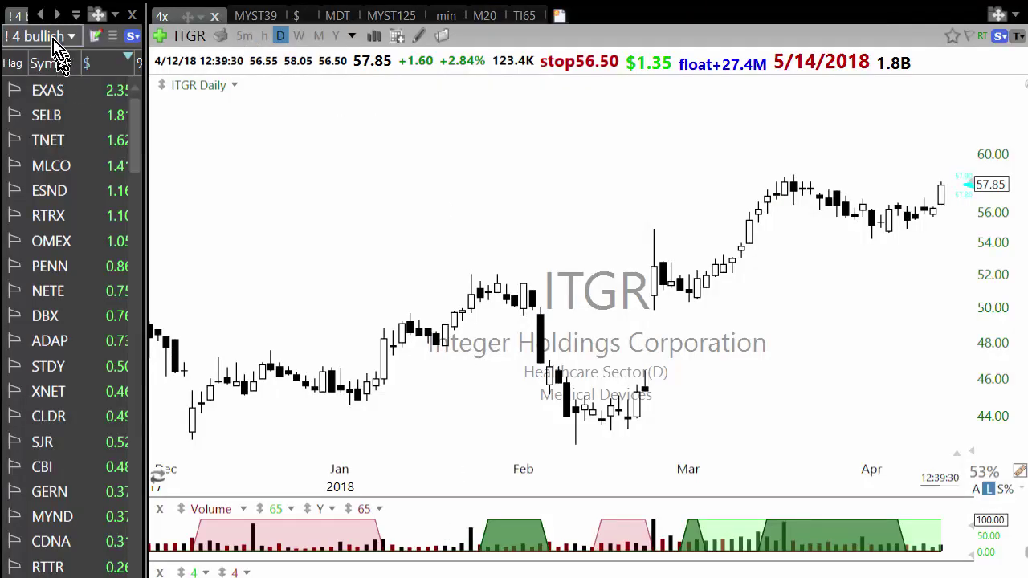
Step: Open the watchlist picker from the left panel's watchlist title
left_click(30, 36)
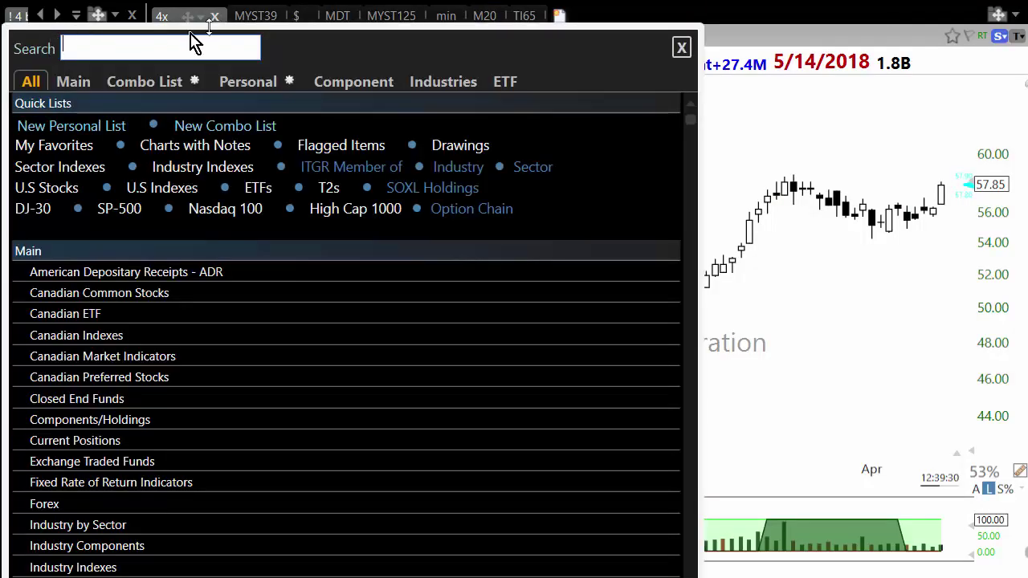
Step: Load the Watchlist Anticipation list from the Personal watchlists
left_click(247, 83)
scroll(233, 281, "down", 3)
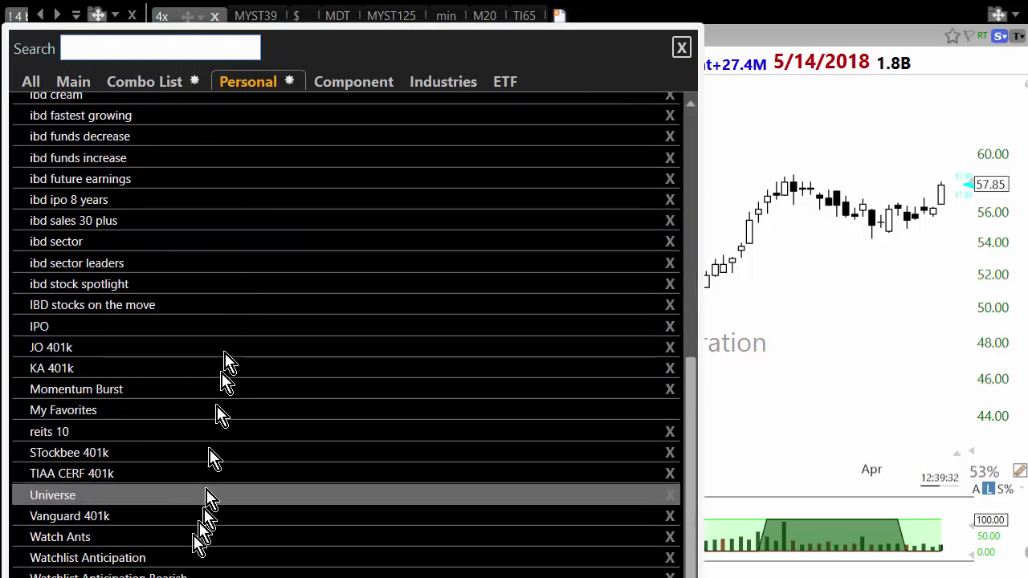
left_click(144, 557)
Step: Review the PEN, LE, BXC, DIN, CPRT and MOV charts
left_click(74, 95)
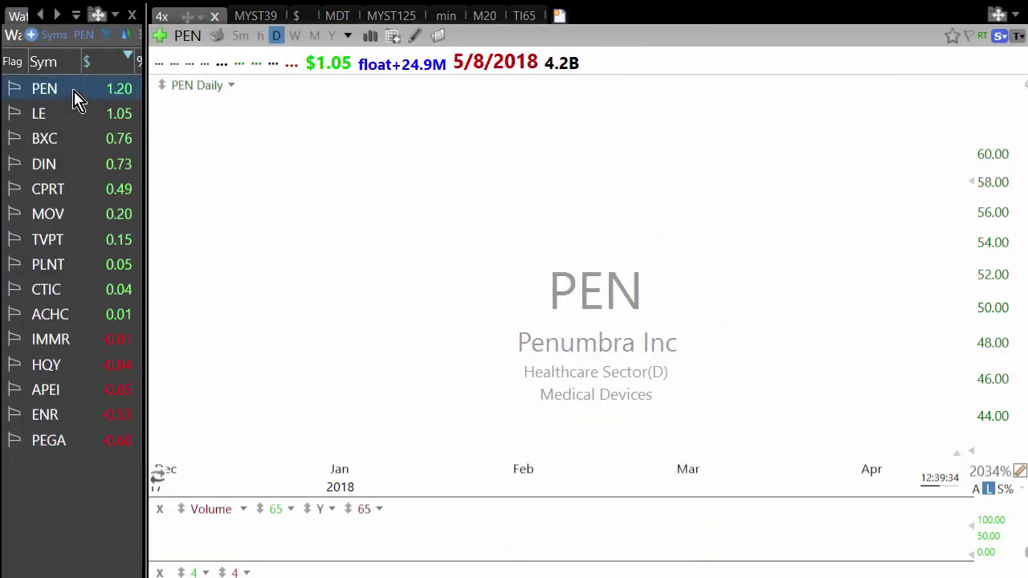
left_click(81, 115)
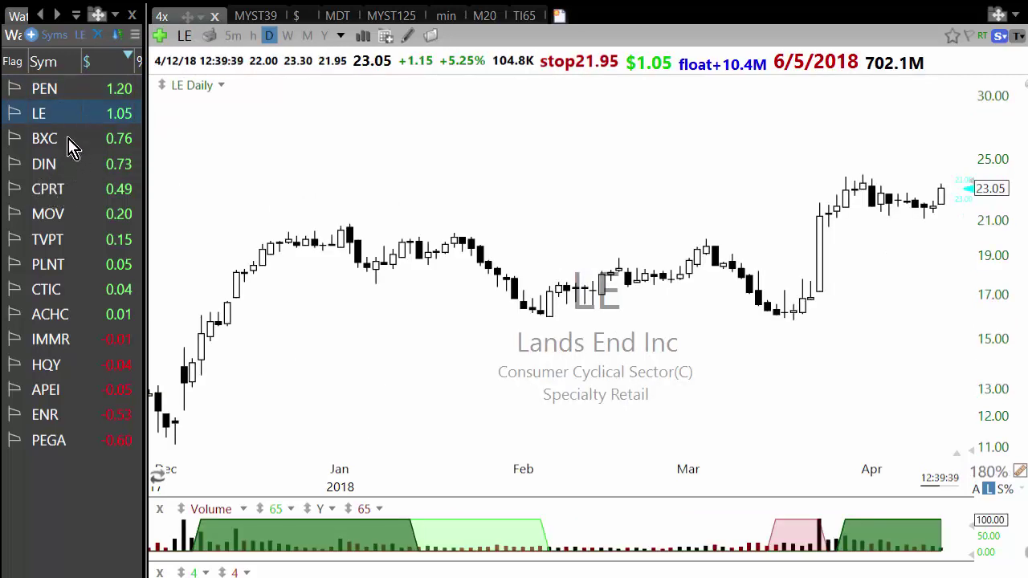
left_click(69, 145)
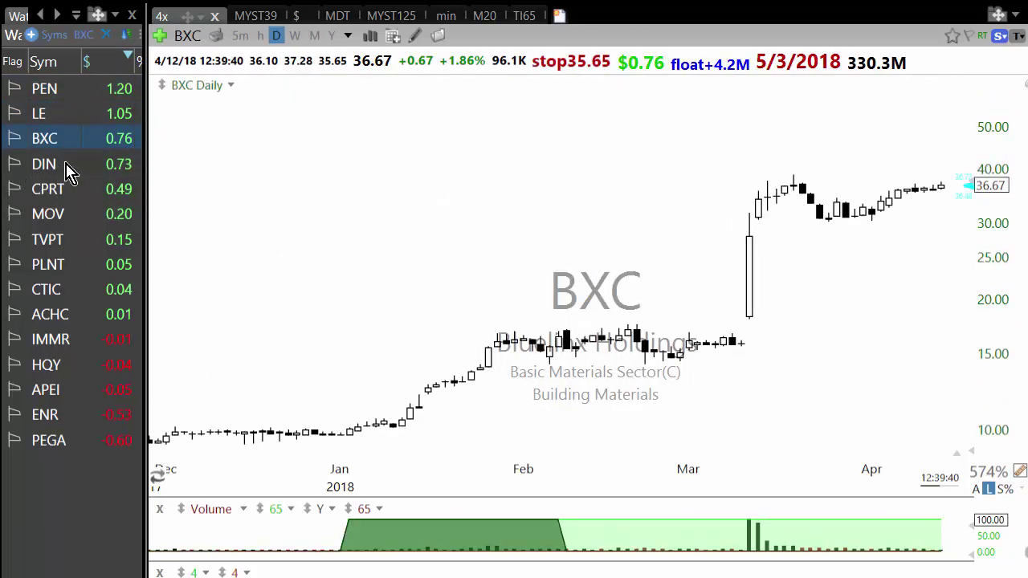
left_click(66, 170)
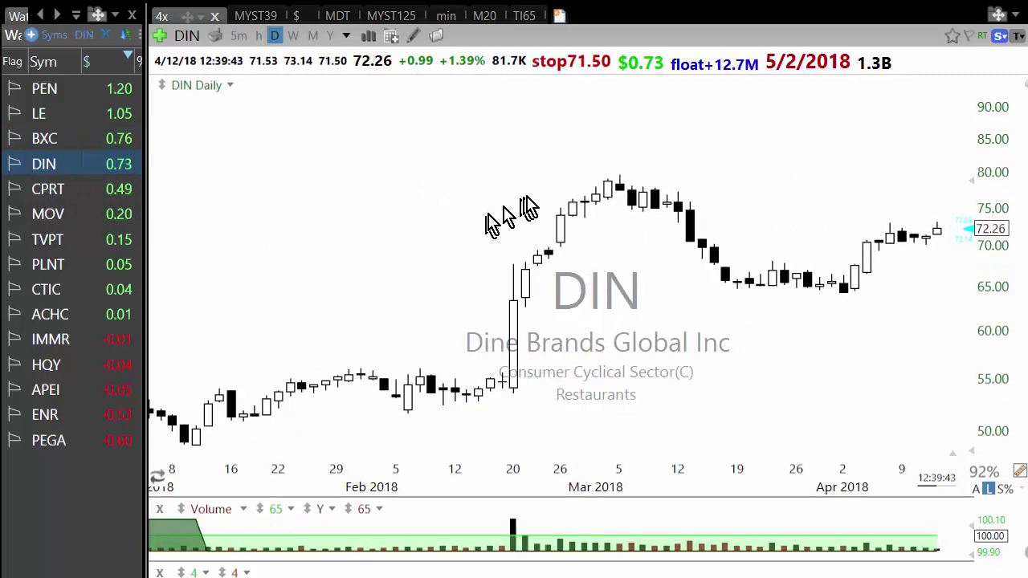
left_click(69, 193)
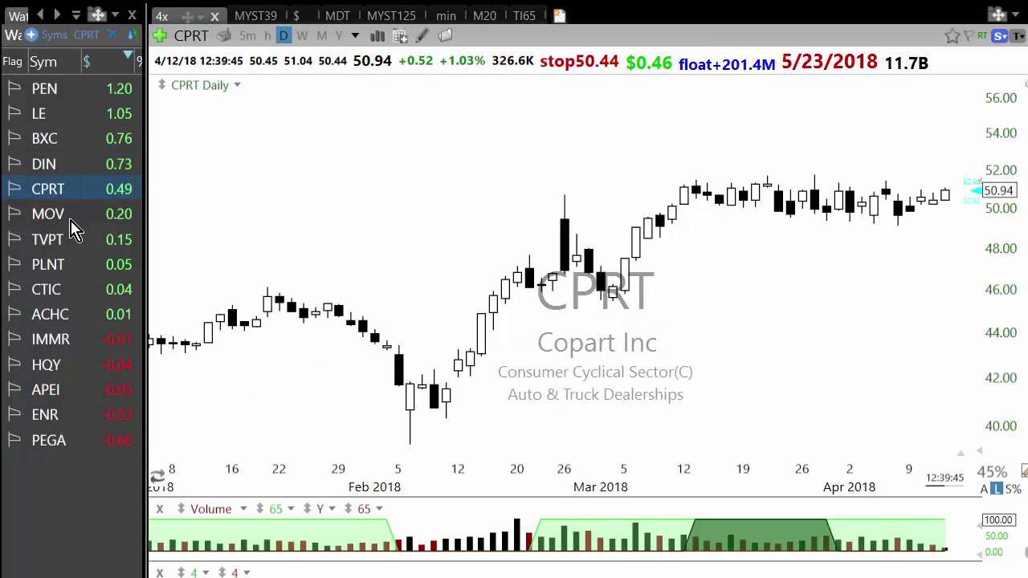
left_click(73, 218)
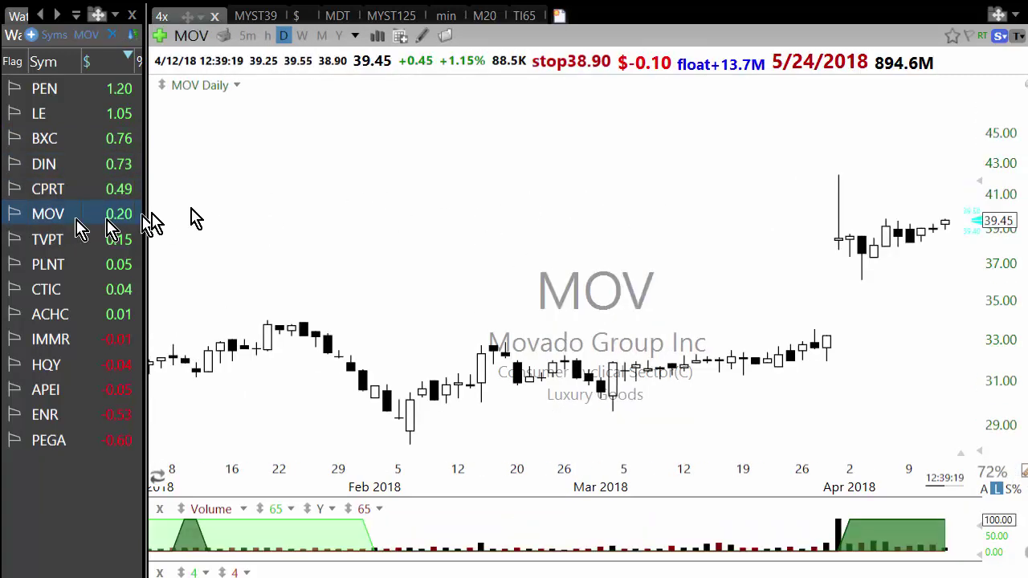
Step: Revisit the PEN, LE, BXC and DIN charts
left_click(66, 94)
scroll(222, 192, "down", 2)
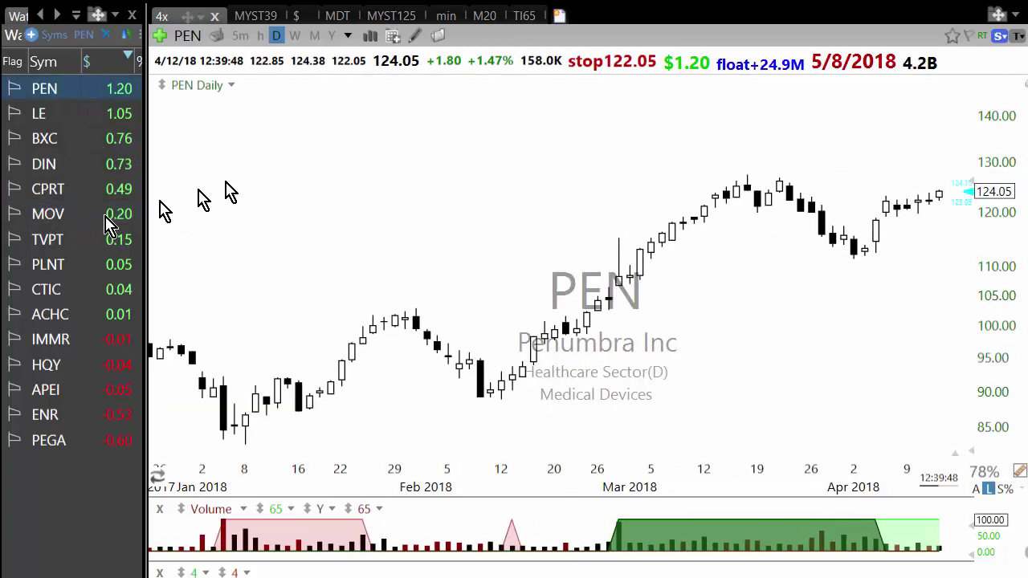
left_click(59, 120)
scroll(337, 201, "down", 2)
left_click(104, 145)
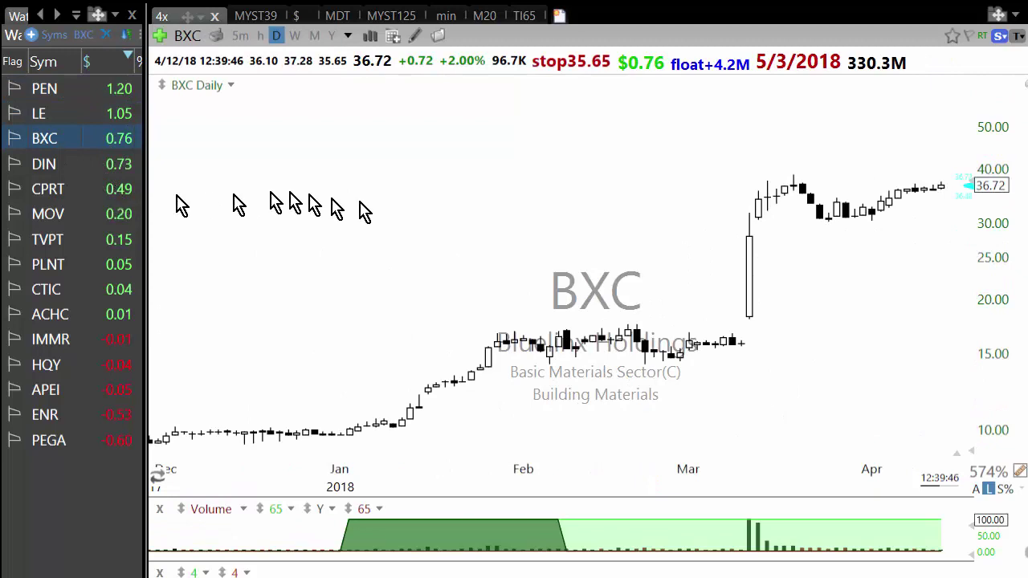
scroll(390, 217, "up", 1)
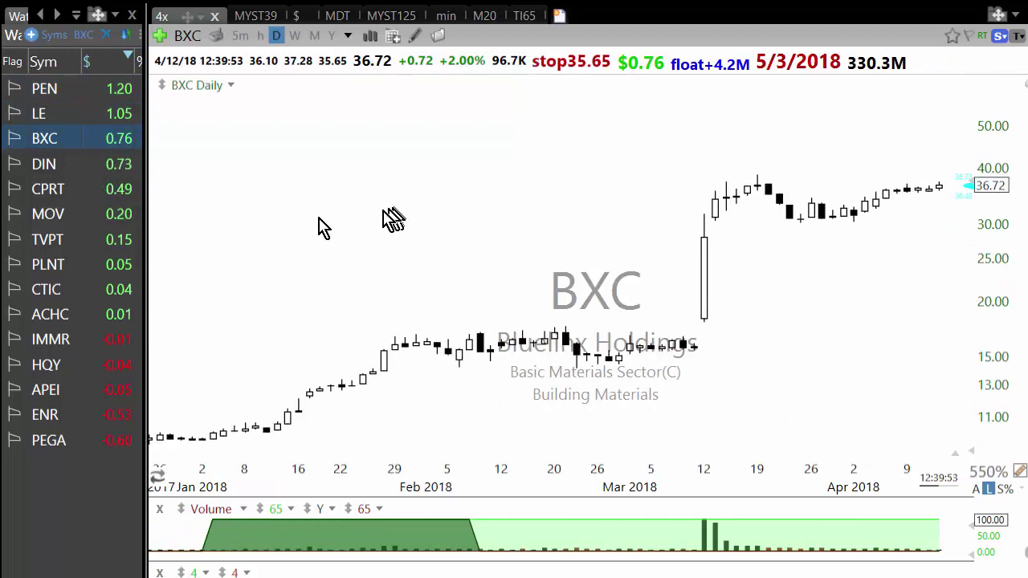
left_click(81, 170)
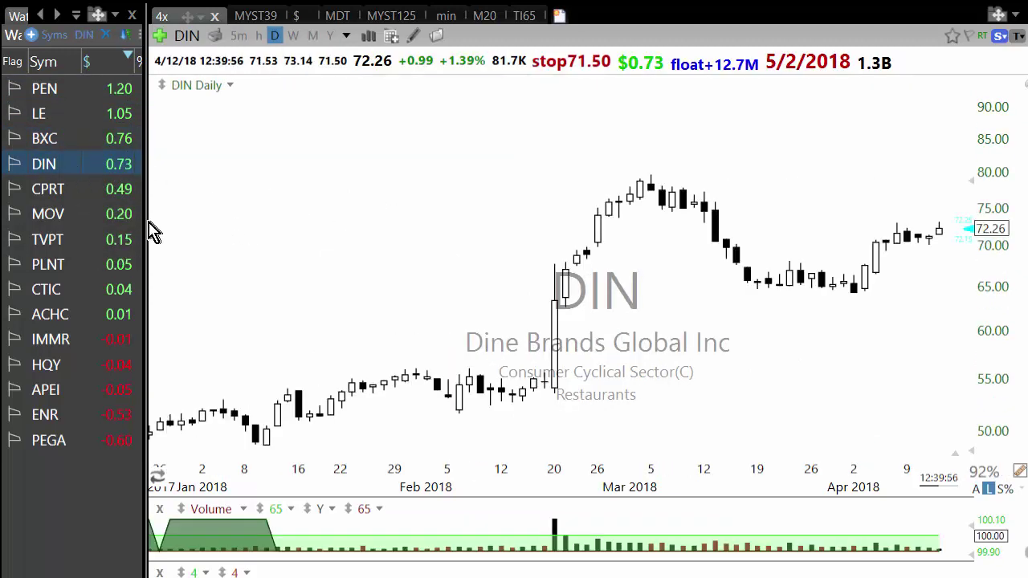
Step: Review charts CPRT, MOV, TVPT, PLNT, CTIC, ACHC, IMMR, HQY, APEI, ENR and PEGA
left_click(77, 191)
left_click(78, 214)
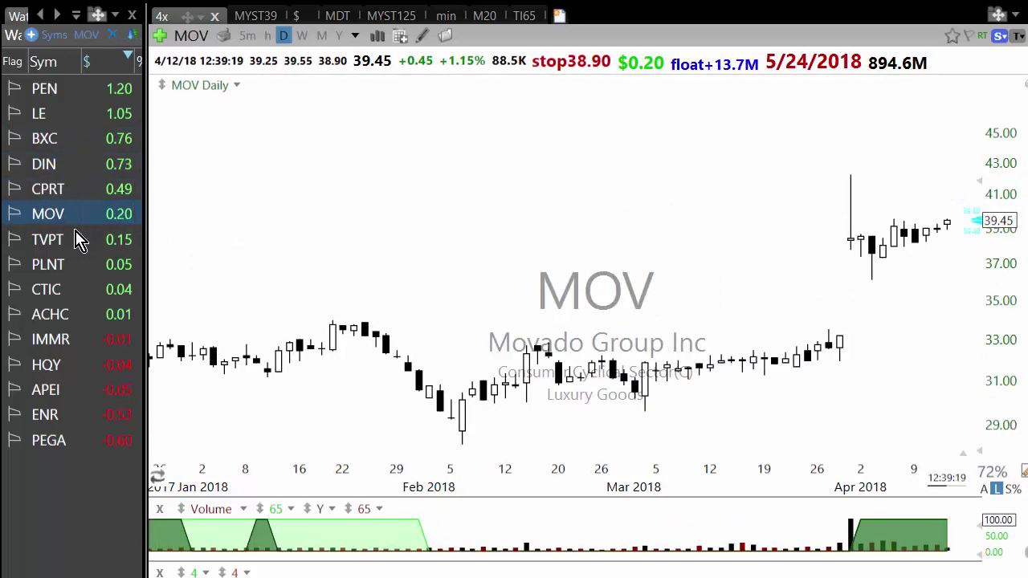
left_click(78, 239)
left_click(73, 269)
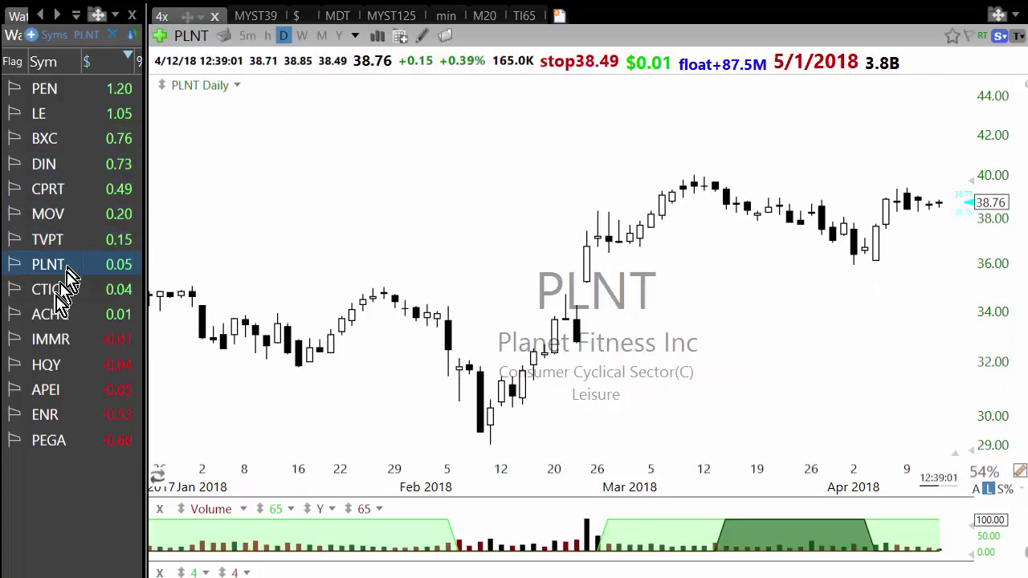
left_click(69, 295)
left_click(68, 316)
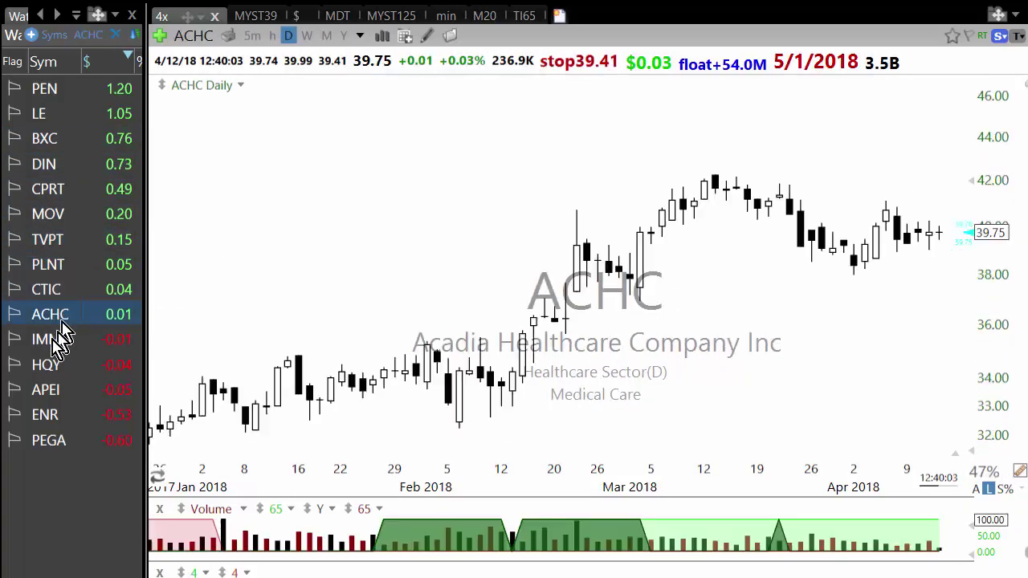
left_click(58, 344)
left_click(53, 367)
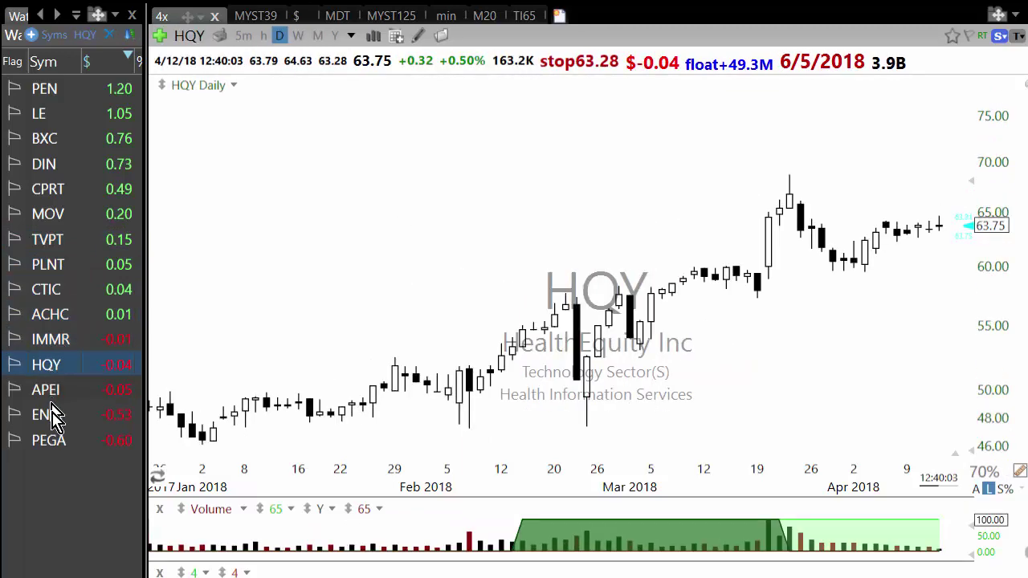
left_click(58, 391)
left_click(50, 418)
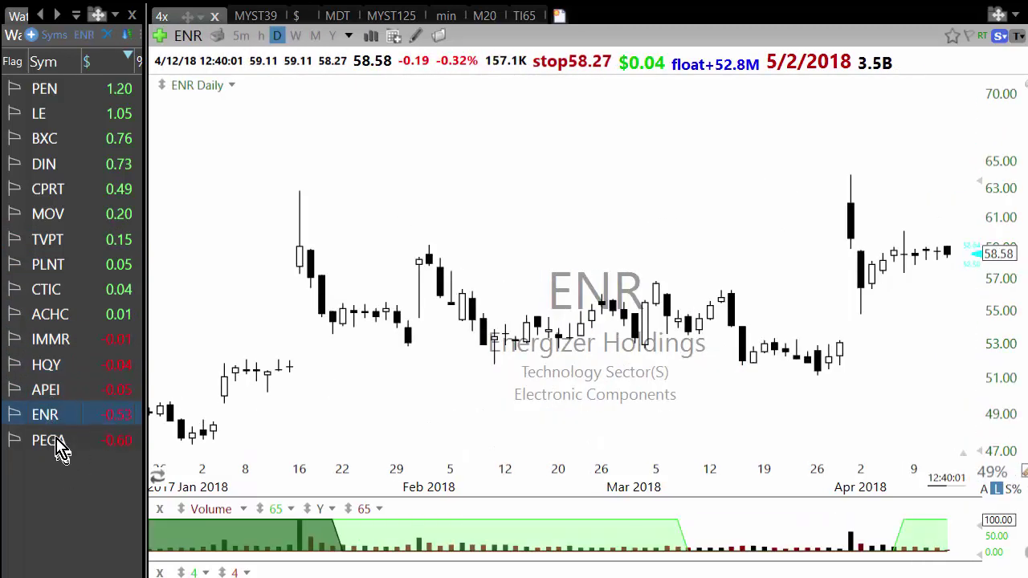
left_click(48, 440)
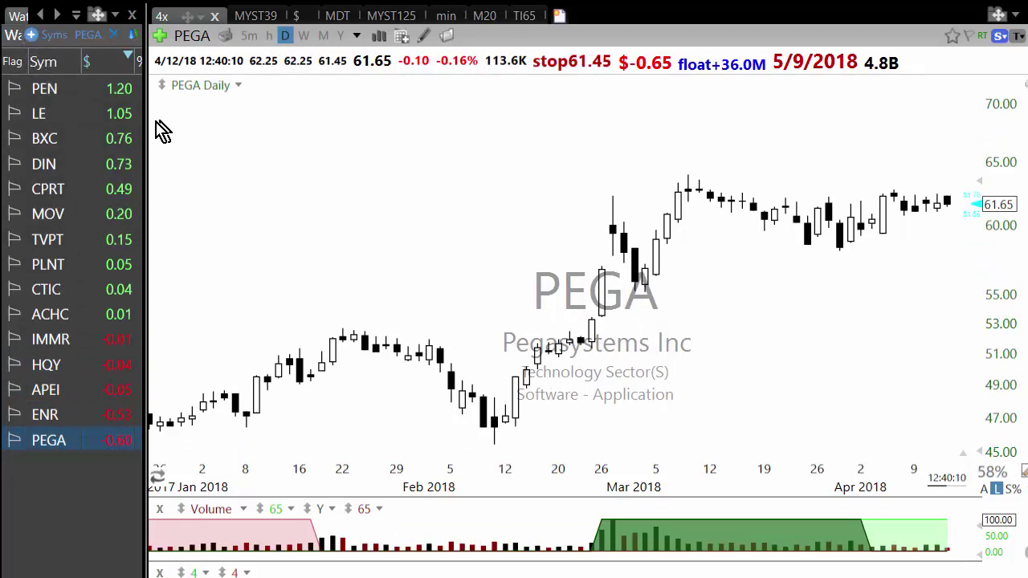
Step: Widen the watchlist pane in two drags to show the % and Price columns
left_click_drag(147, 121, 207, 120)
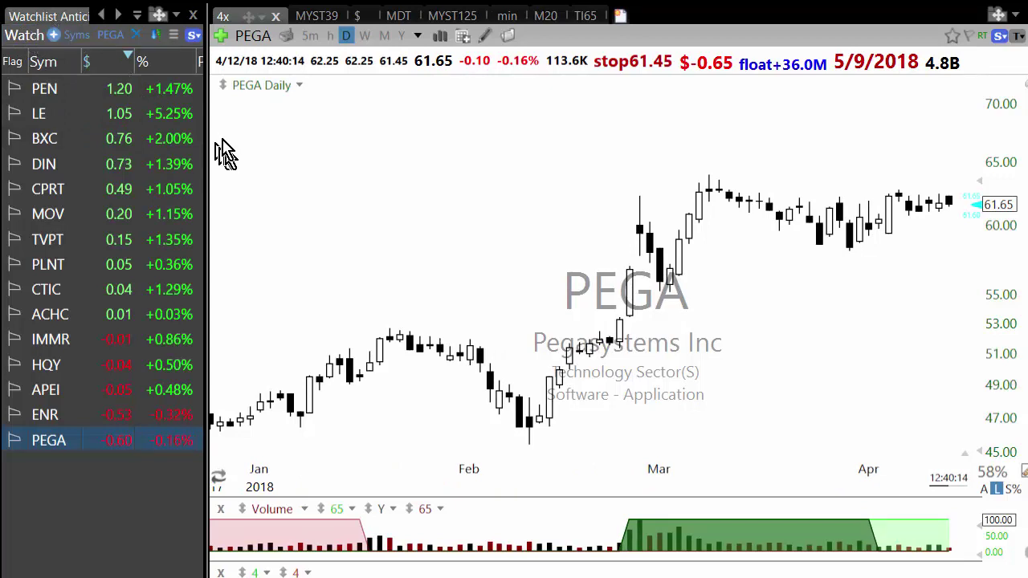
left_click_drag(208, 137, 253, 139)
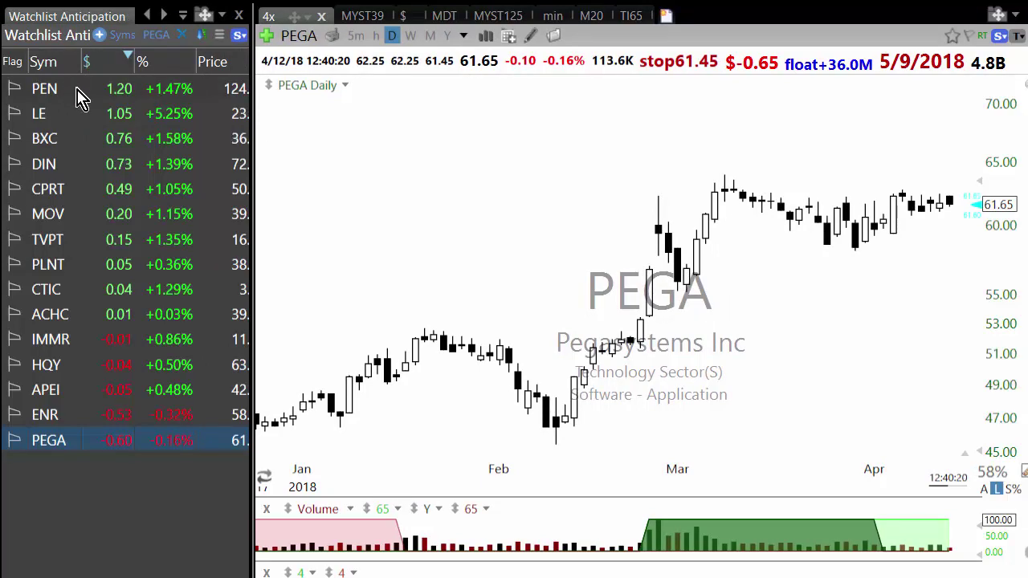
Step: Load the '! 4 bullish' combo list, then cancel copying its 56 symbols
left_click(71, 37)
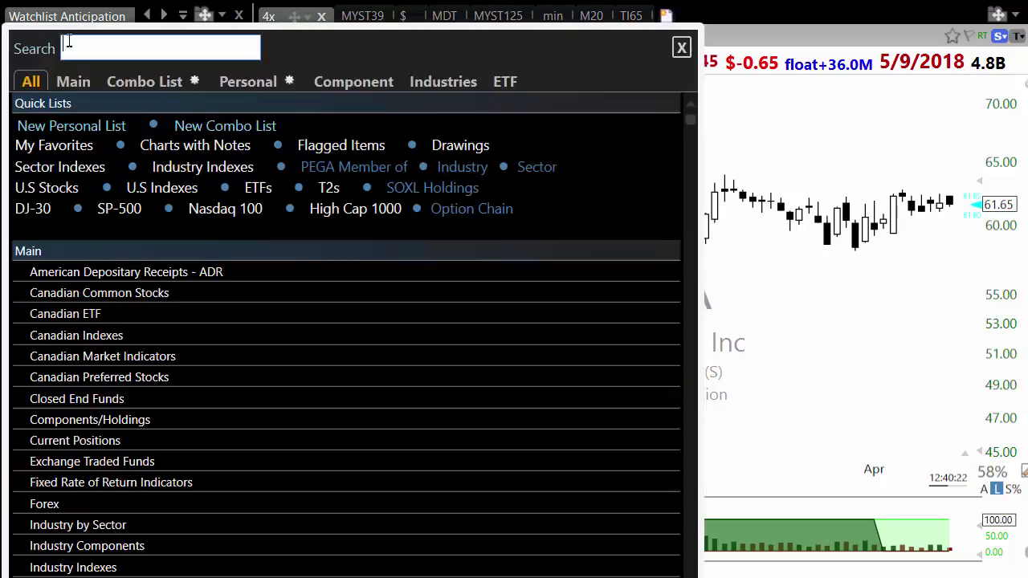
left_click(135, 80)
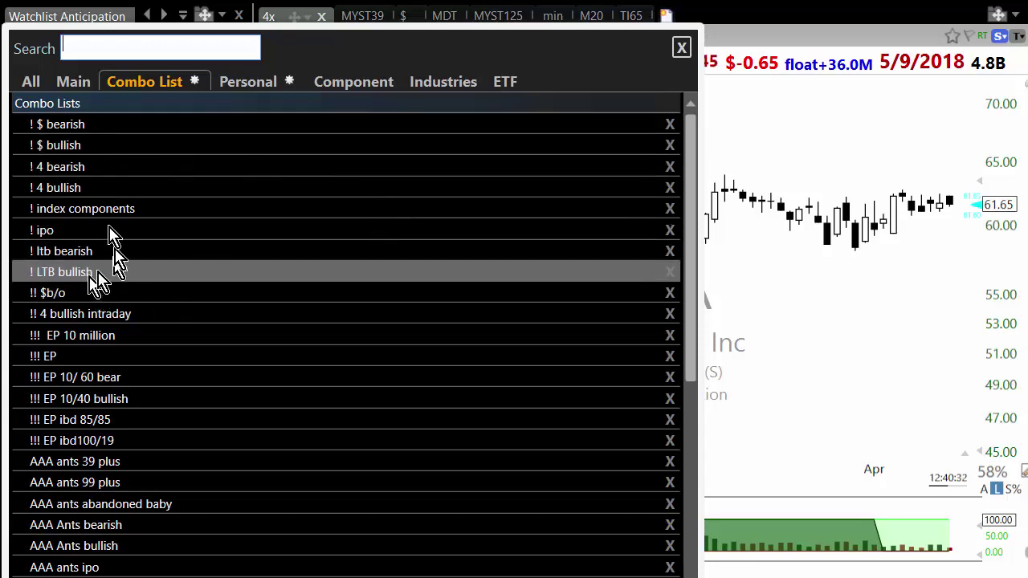
left_click(71, 192)
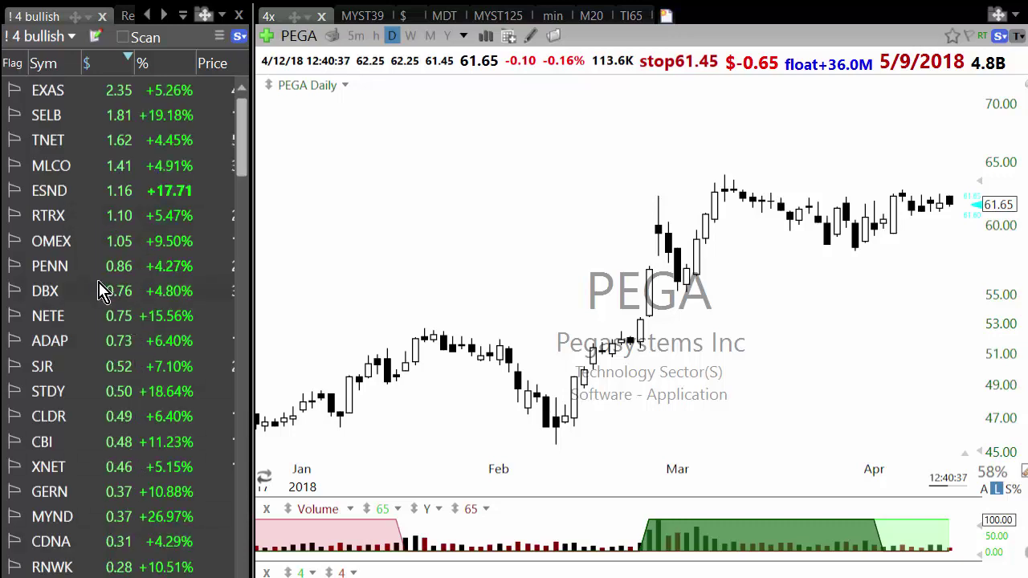
right_click(103, 291)
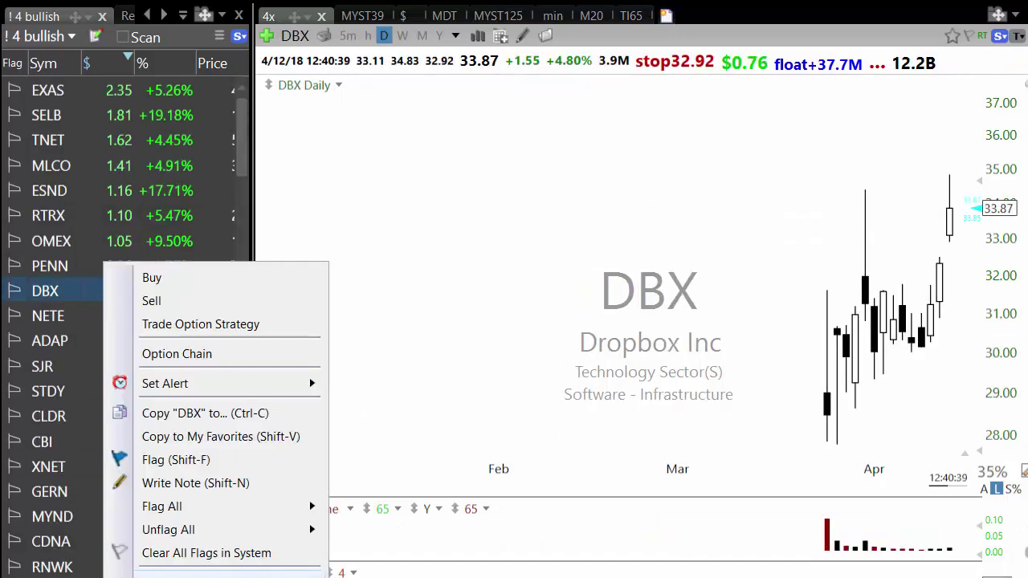
left_click(185, 573)
left_click(213, 368)
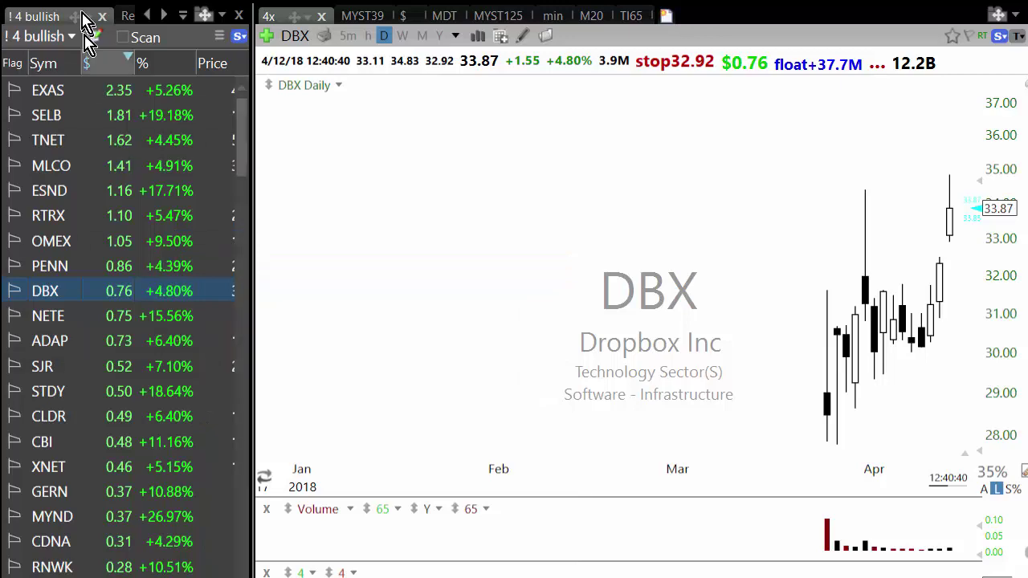
Step: Copy all 214 symbols of the '! $ bullish' combo list into Bullish Work
left_click(45, 37)
left_click(141, 85)
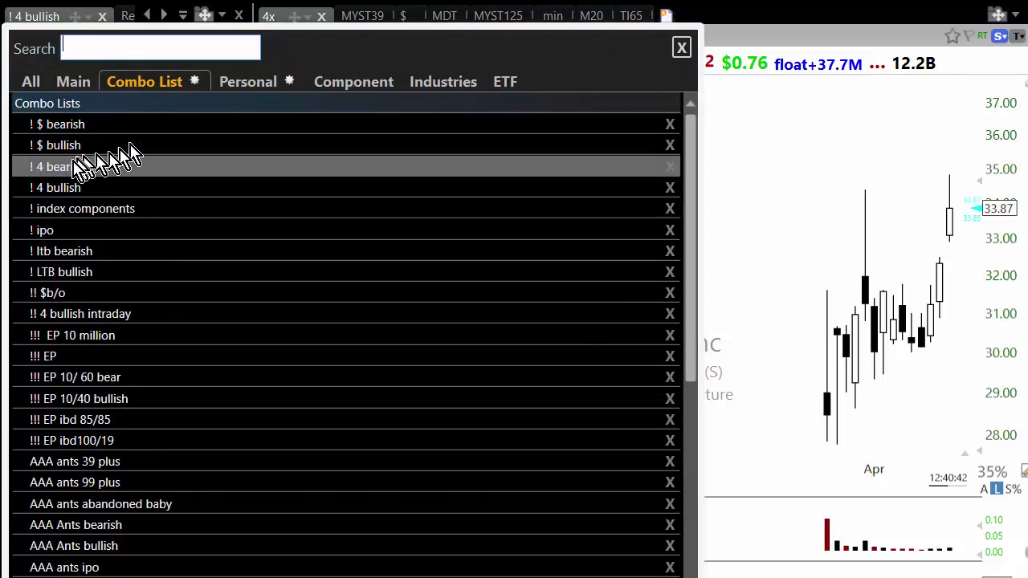
left_click(69, 144)
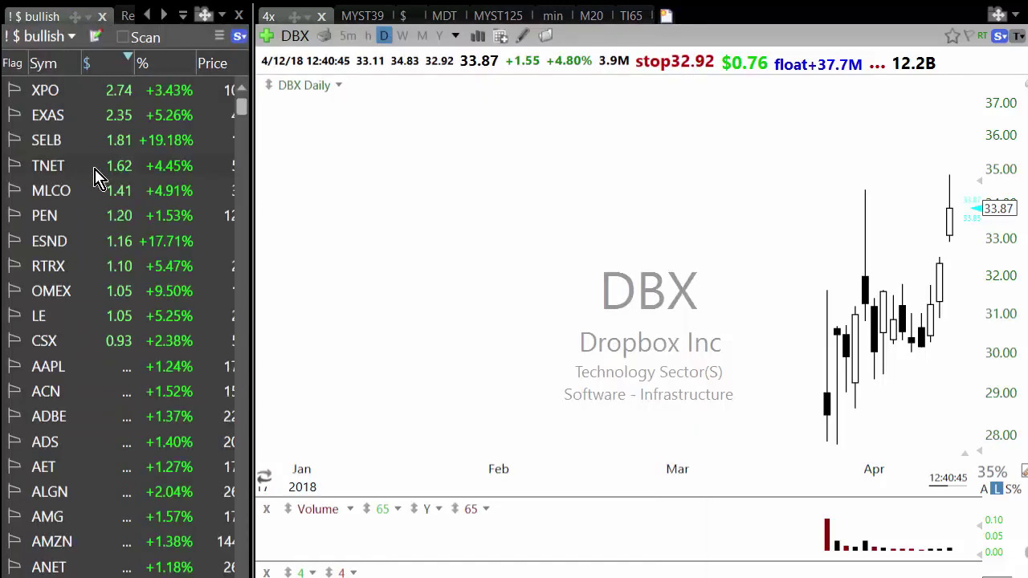
scroll(97, 174, "up", 7)
right_click(96, 170)
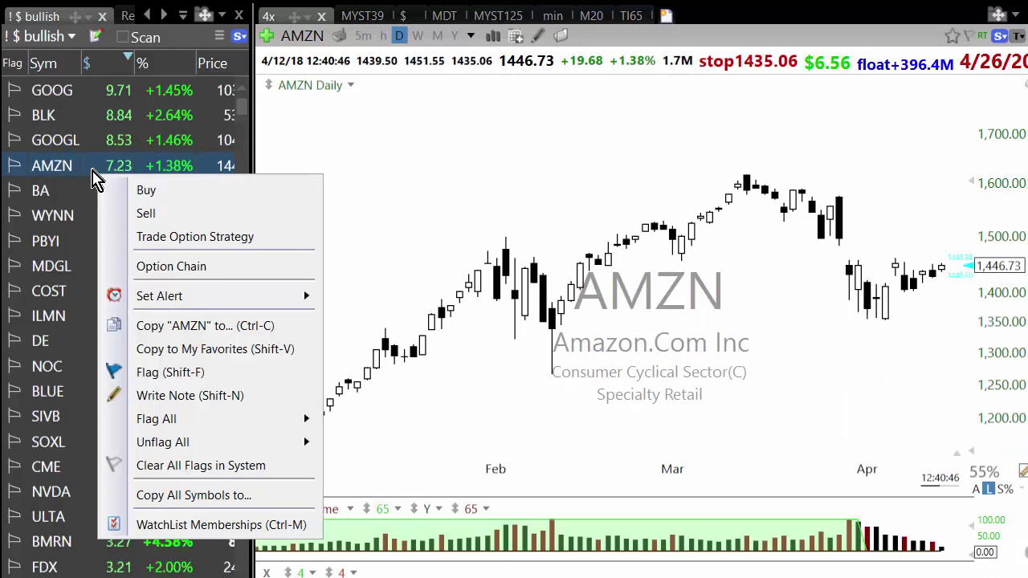
left_click(171, 496)
left_click(213, 363)
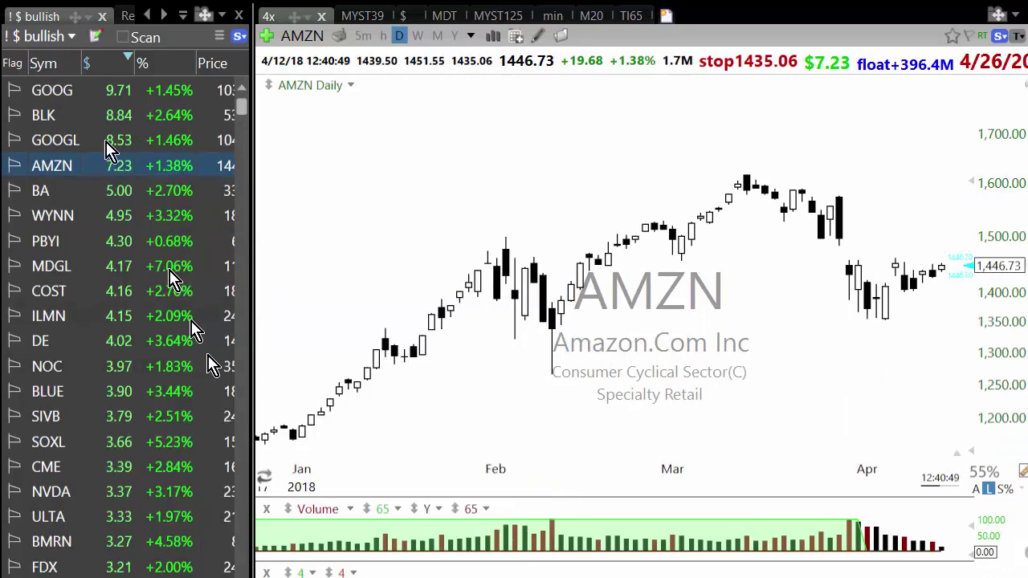
Step: Copy all 175 symbols of the '! LTB bullish' combo list into Bullish Work
left_click(48, 36)
left_click(143, 81)
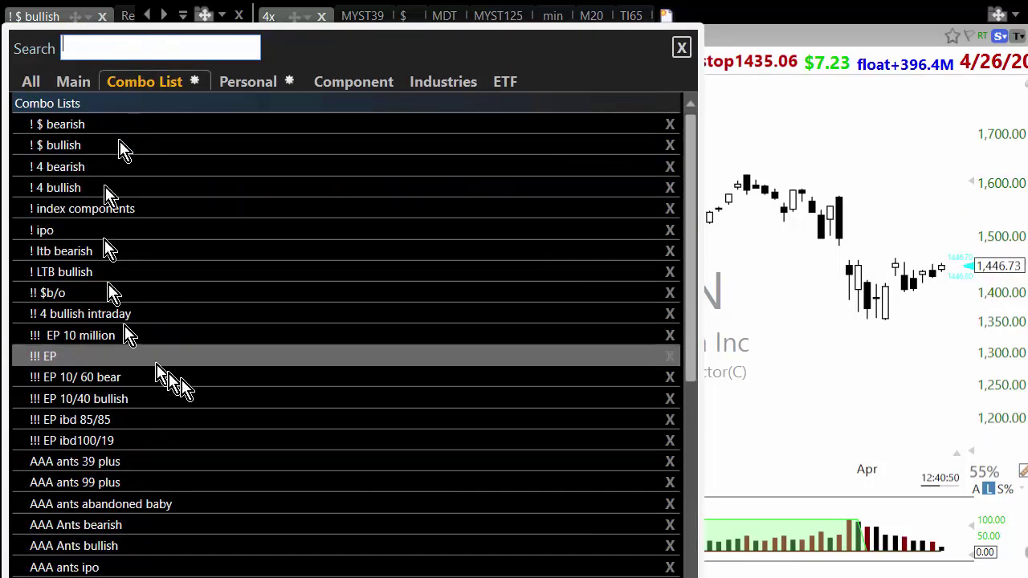
left_click(81, 273)
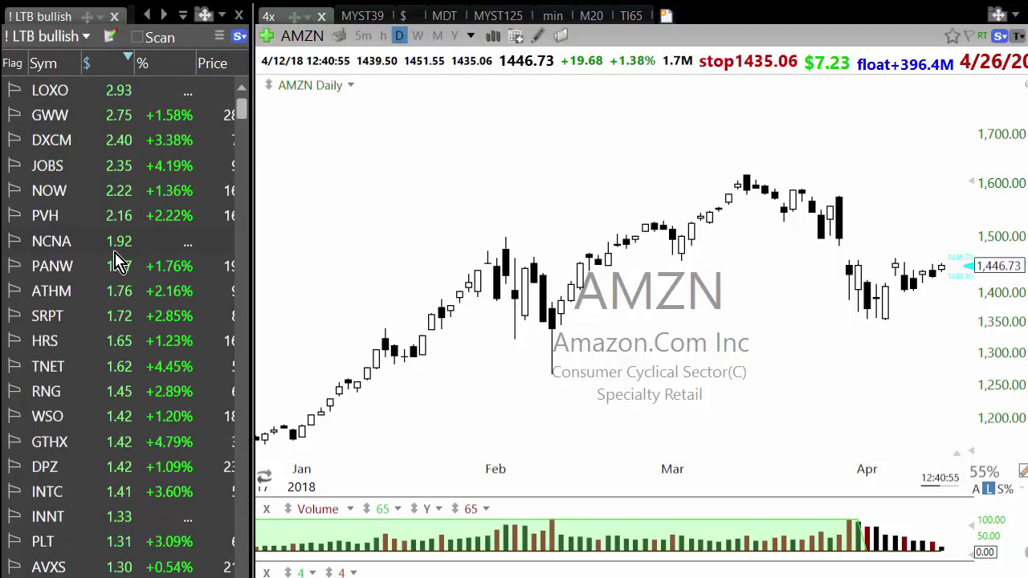
right_click(114, 250)
left_click(193, 566)
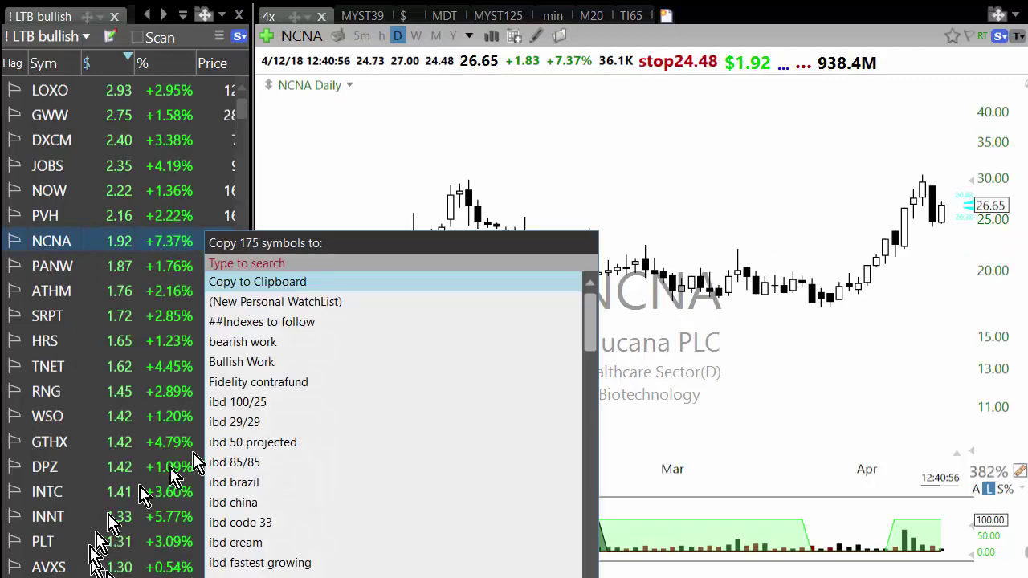
left_click(223, 363)
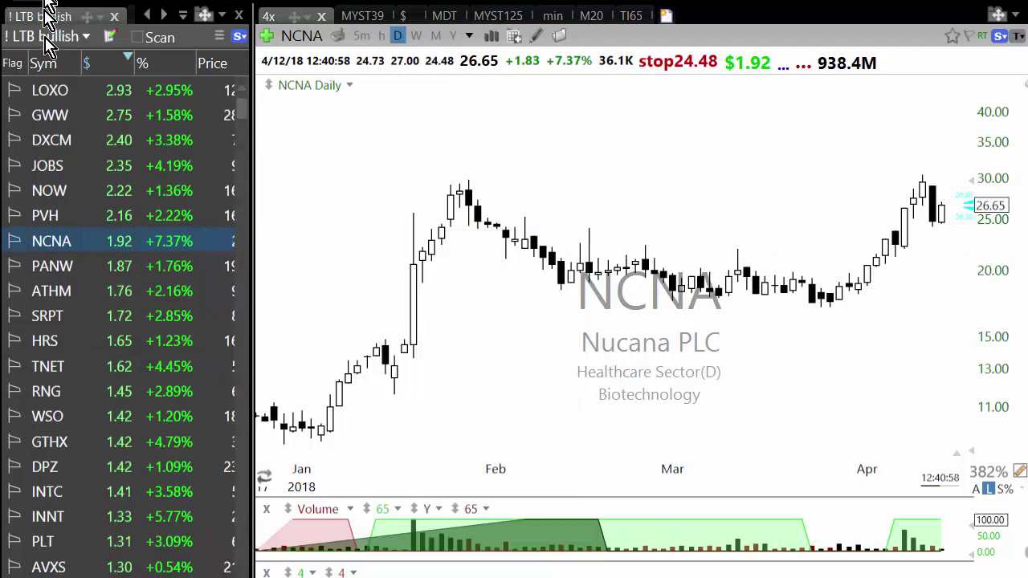
left_click(46, 33)
Step: Load the Bullish Work watchlist and sort it by $ change, lowest first
left_click(241, 88)
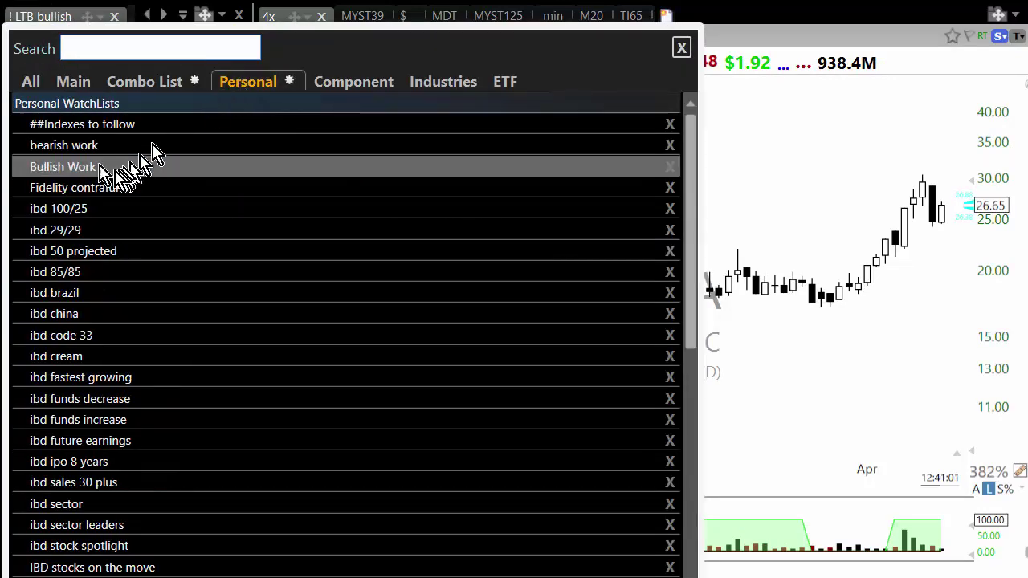
left_click(142, 165)
left_click(122, 66)
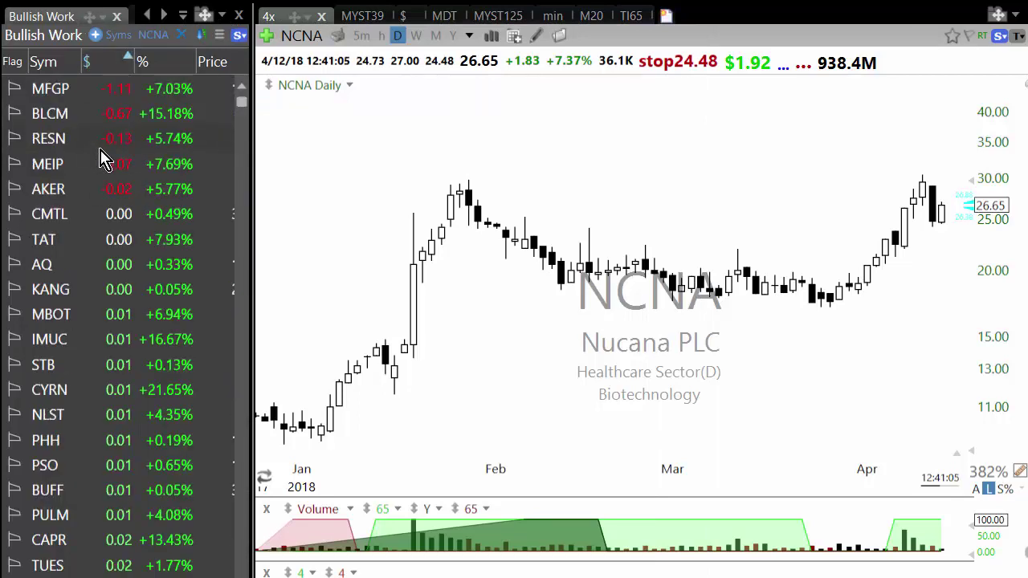
Step: Review the MFGP, BLCM, RESN, MEIP and AKER charts
left_click(74, 94)
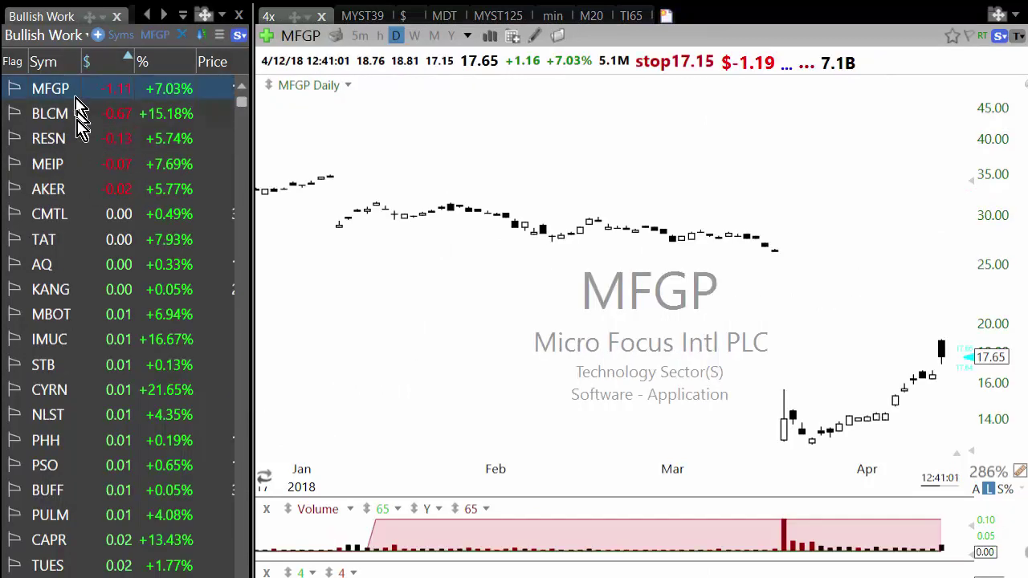
left_click(77, 120)
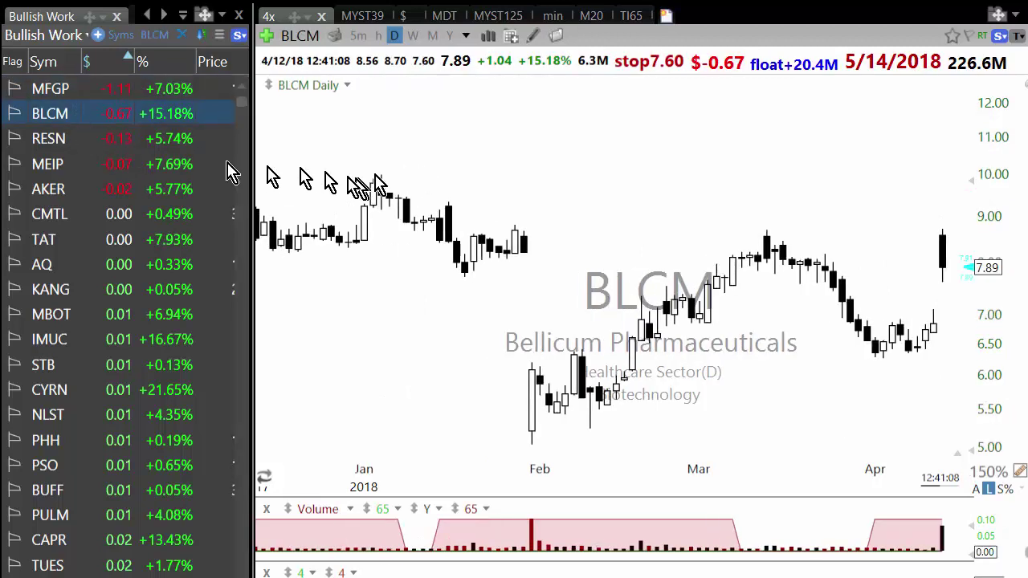
left_click(53, 140)
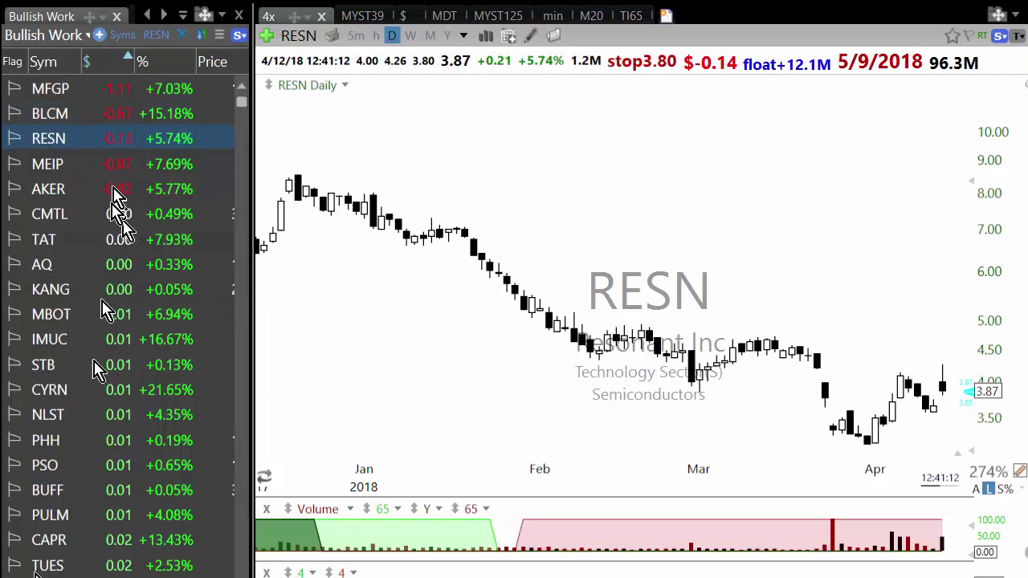
left_click(63, 165)
left_click(64, 190)
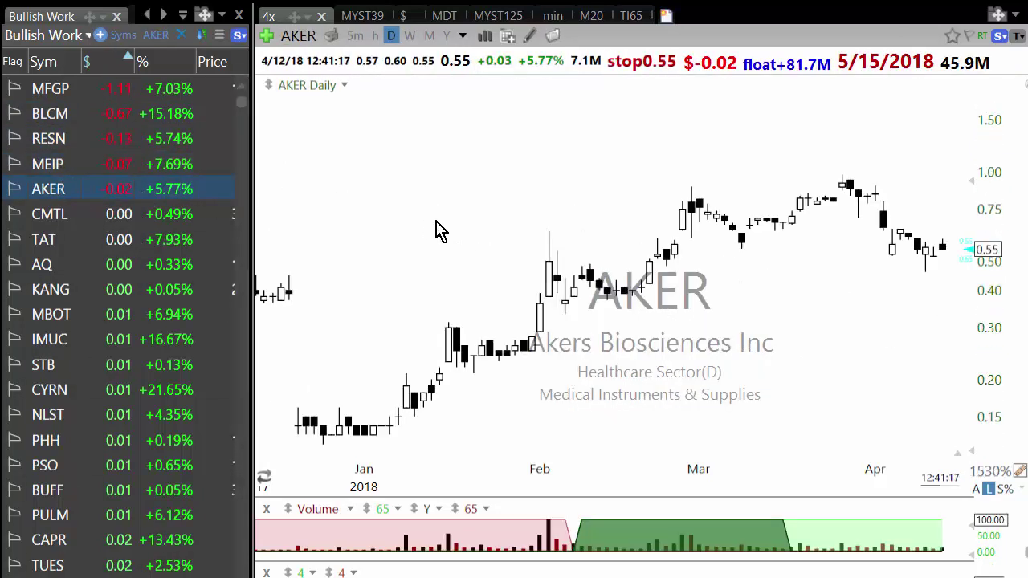
Step: Step down the list through charts CMTL, KANG, CYRN, BUFF, ACHC, SRAX, CTIC, PLNT and XSPA
key("Down")
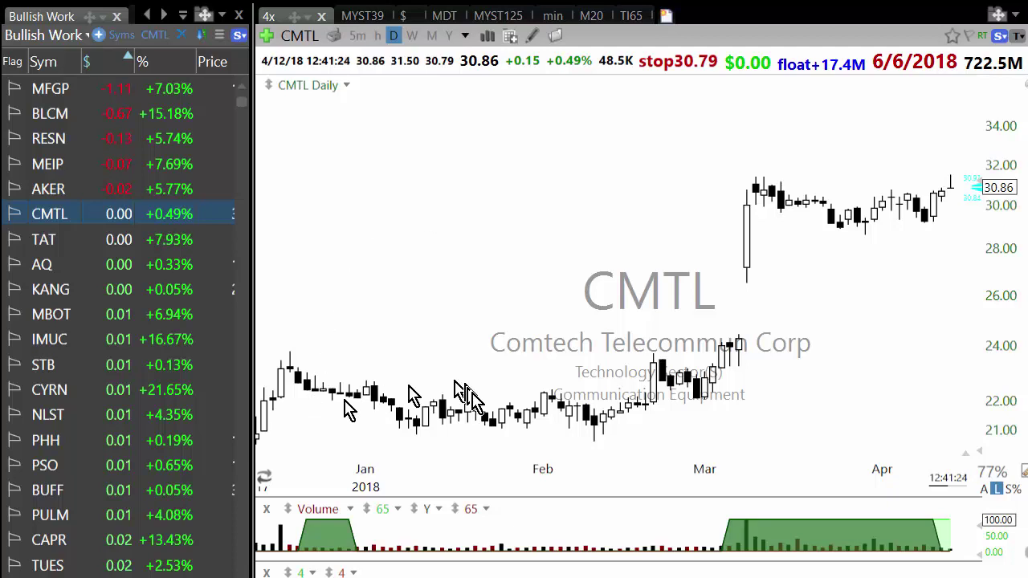
key("Down")
key("Down")
key("Down")
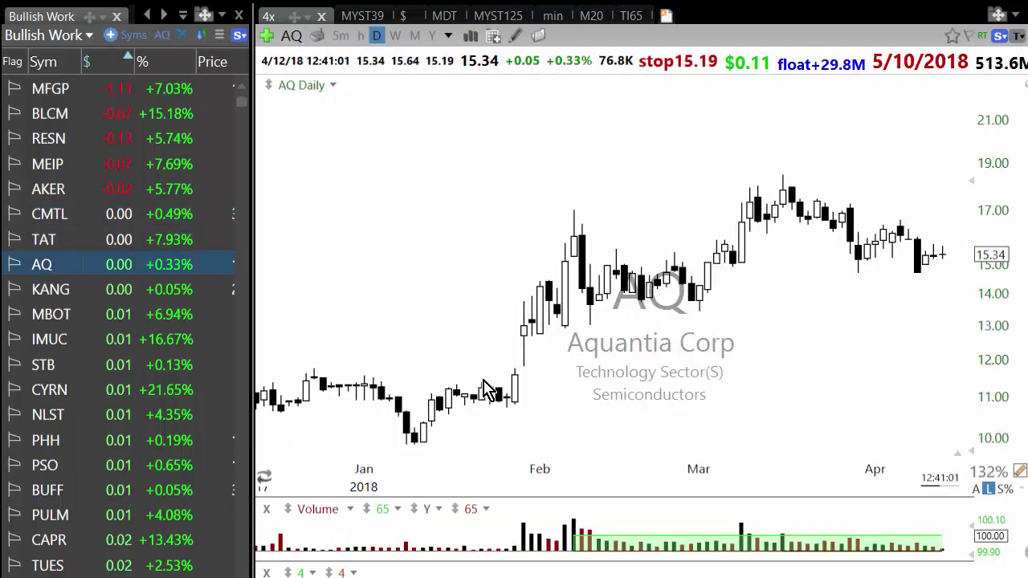
key("Down")
key("Down")
key("Down")
key("Down")
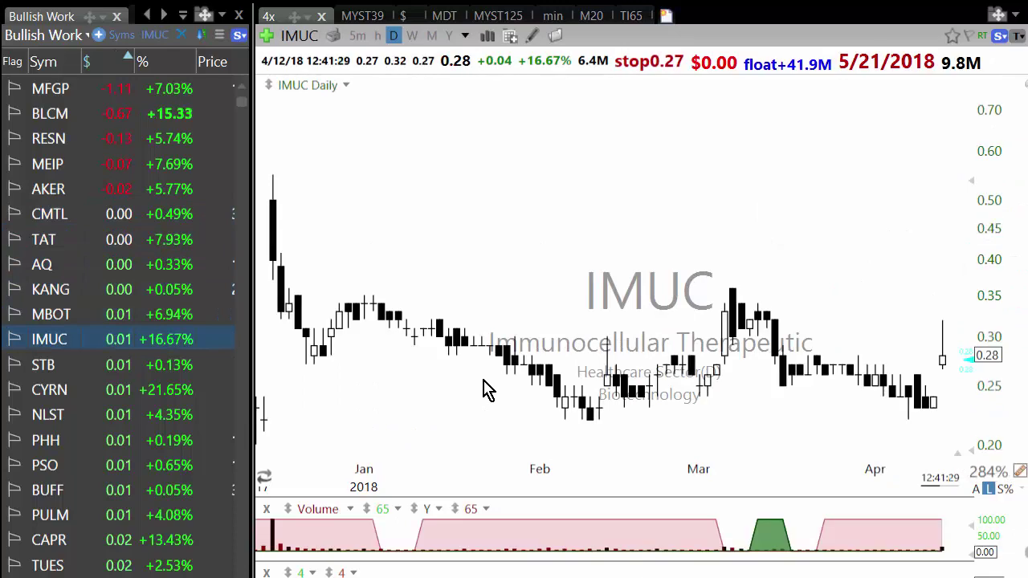
key("Down")
key("Down")
key("Down")
key("Down")
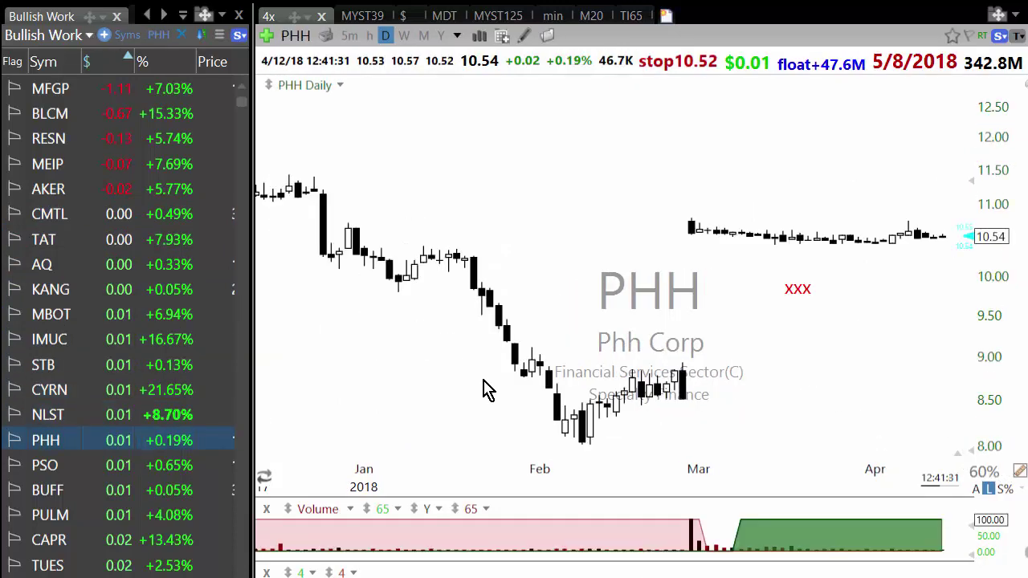
key("Down")
key("Down")
key("Down")
key("Down")
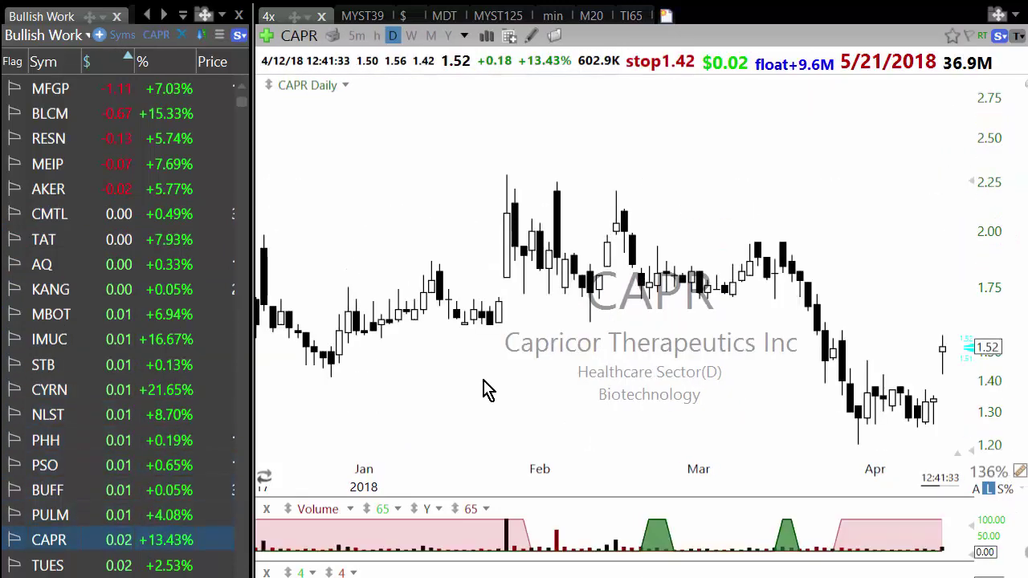
key("Down")
key("Down")
key("Down")
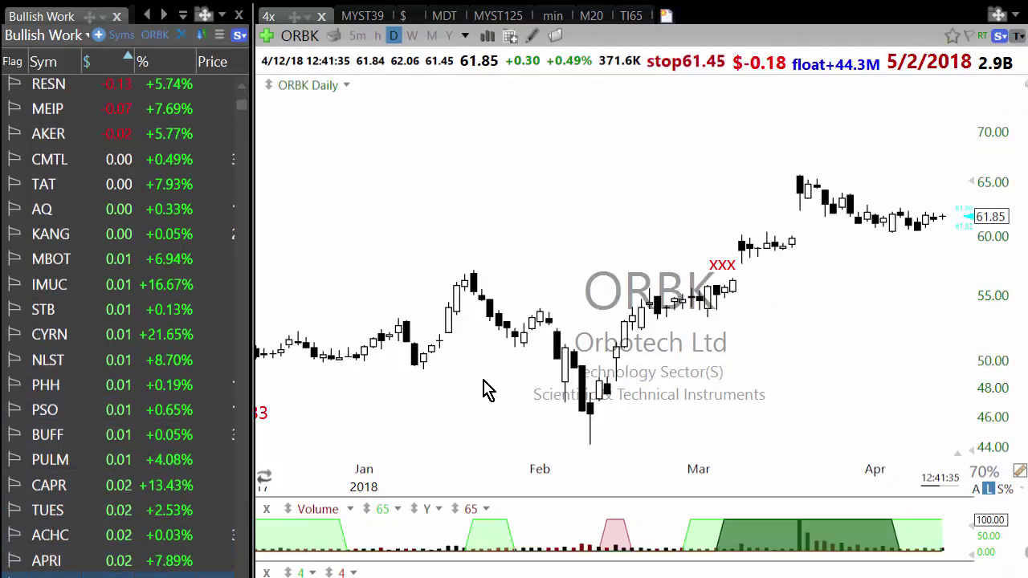
key("Down")
key("Down")
key("Down")
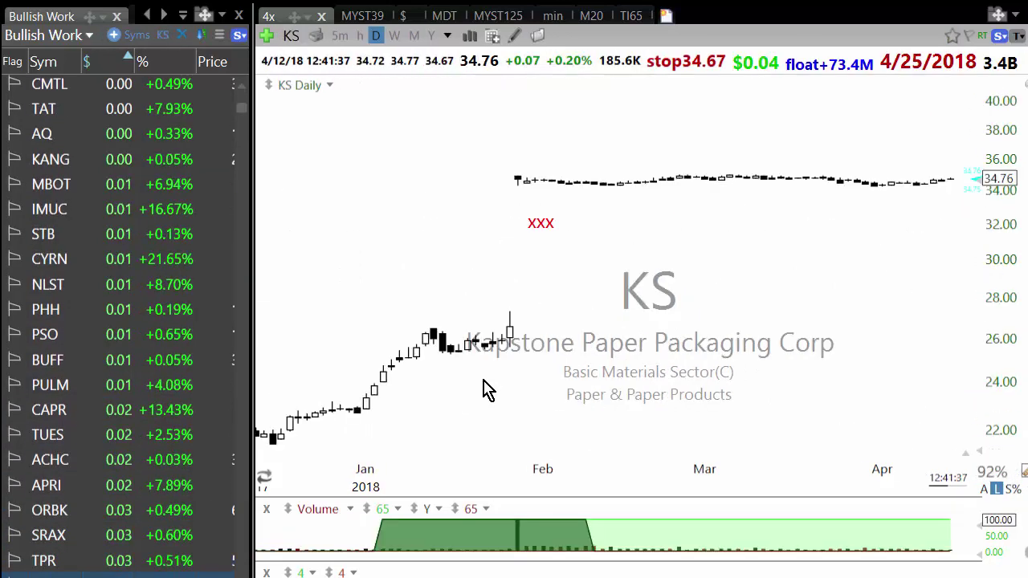
key("Down")
key("Down")
key("Down")
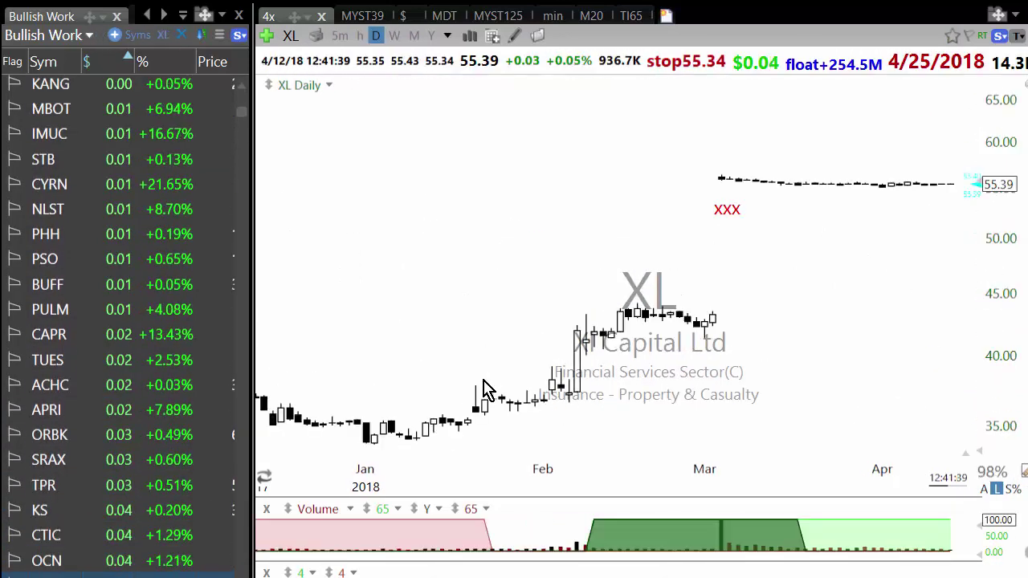
key("Down")
key("Down")
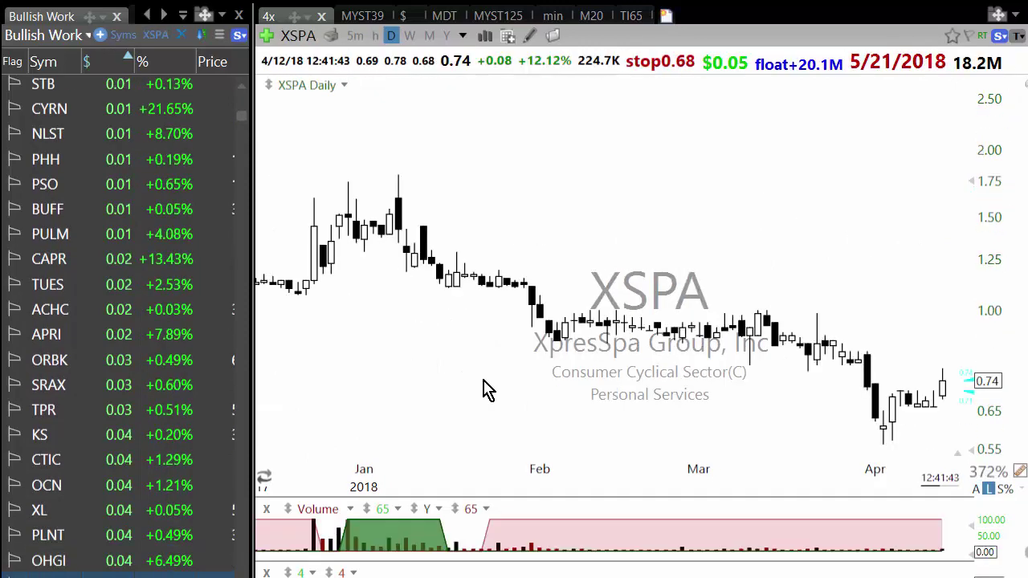
Step: Continue through charts CCIH, PFIE, DENN, LUNA, BCS, PDLI and EHIC to MDR
key("Down")
key("Down")
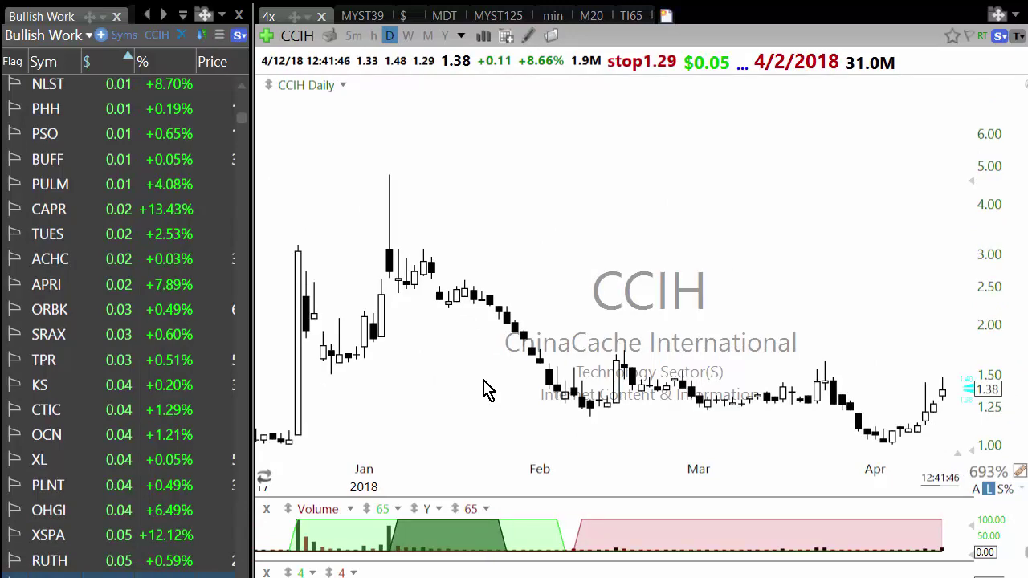
key("Down")
key("Down")
key("Down")
key("Down")
key("Down")
key("Down")
key("Down")
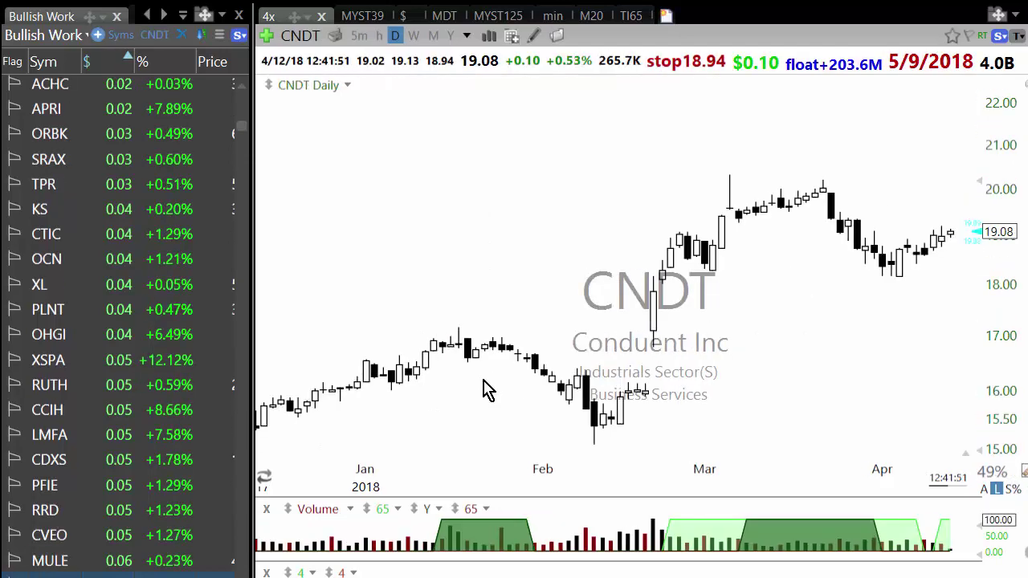
key("Down")
key("Down")
key("Down")
key("Down")
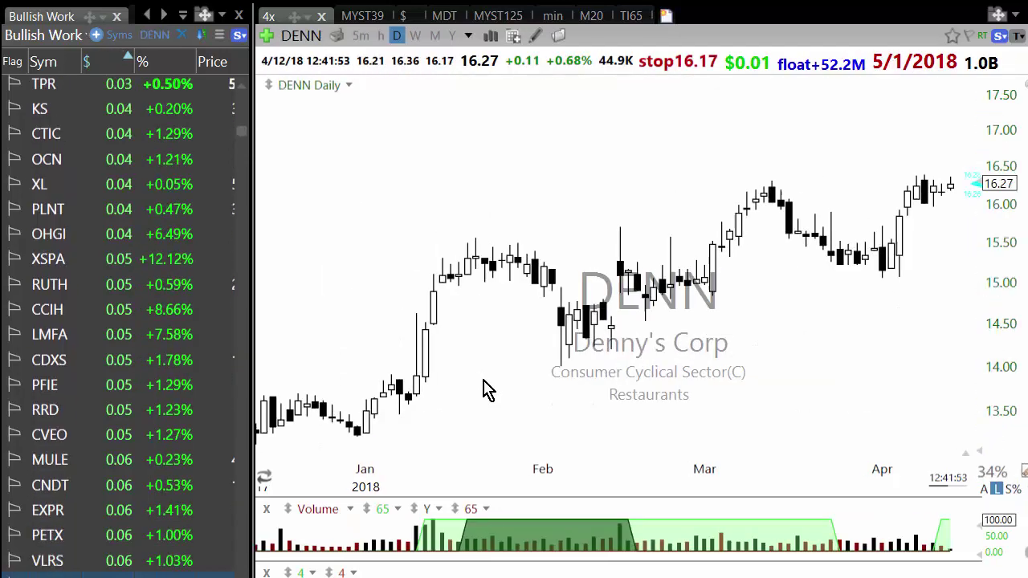
key("Down")
key("Down")
key("Down")
key("Down")
key("Down")
key("Down")
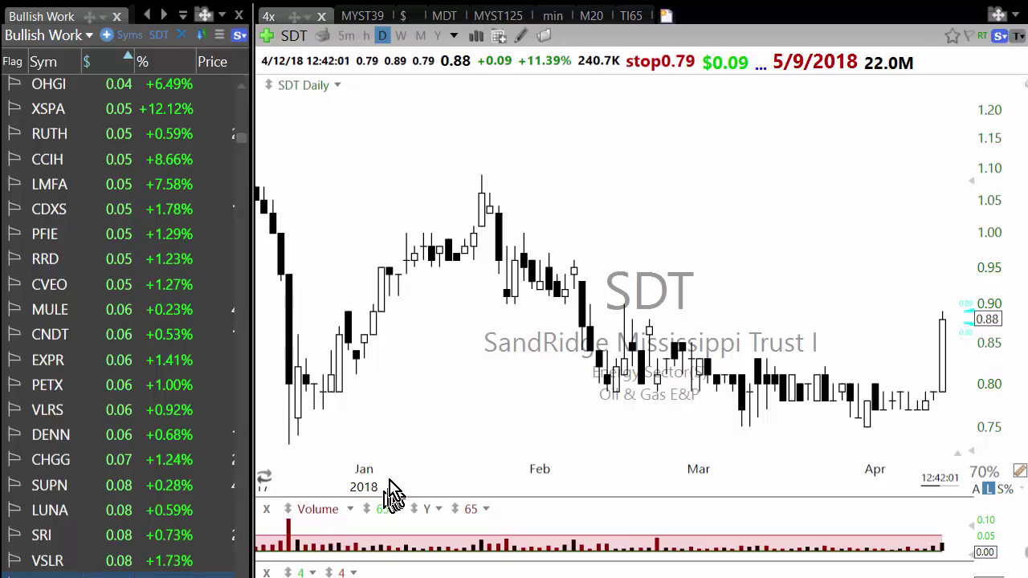
key("Down")
key("Down")
key("Down")
key("Down")
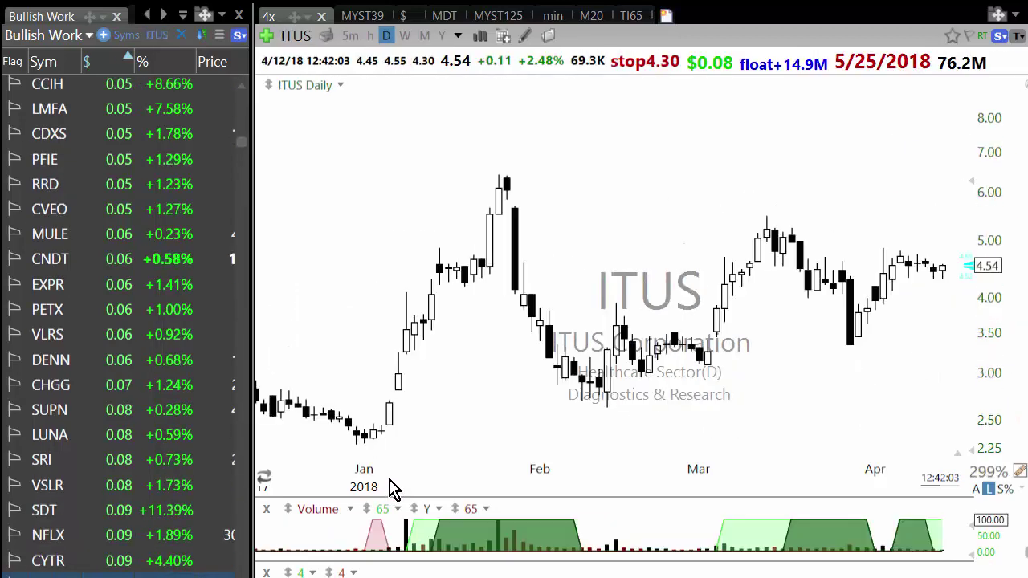
key("Down")
key("Down")
key("Down")
key("Down")
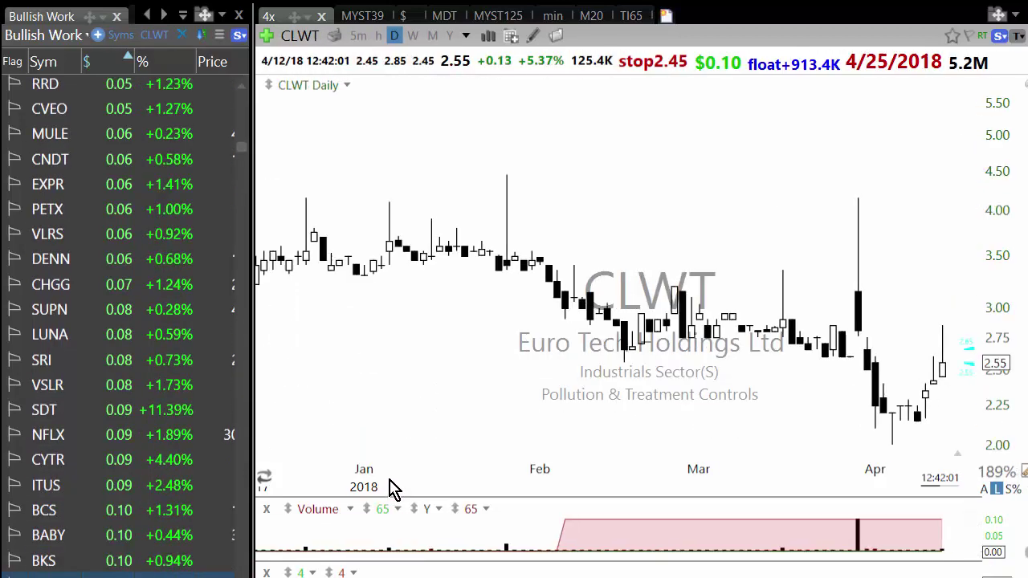
key("Down")
key("Down")
key("Down")
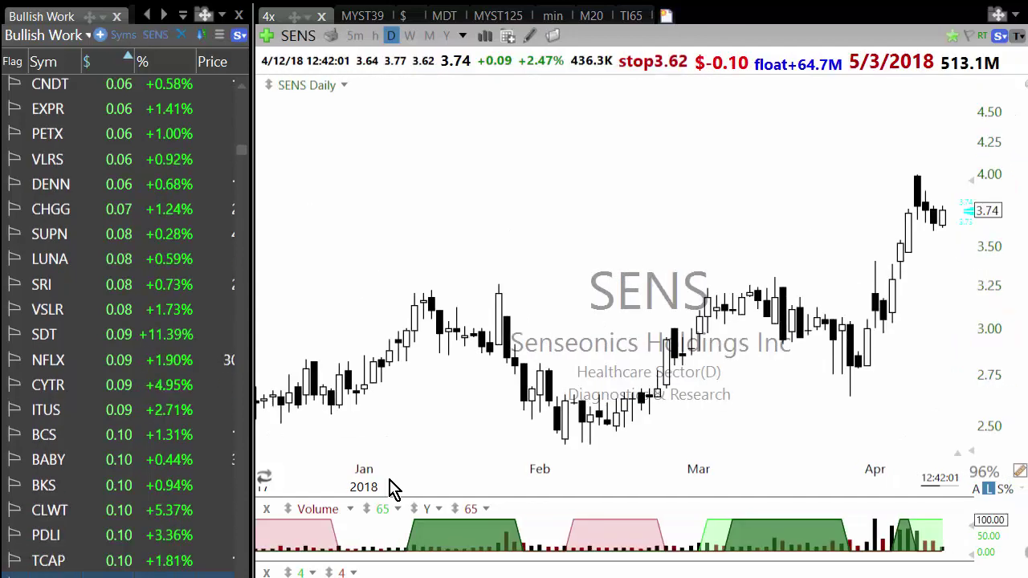
key("Down")
key("Down")
key("Down")
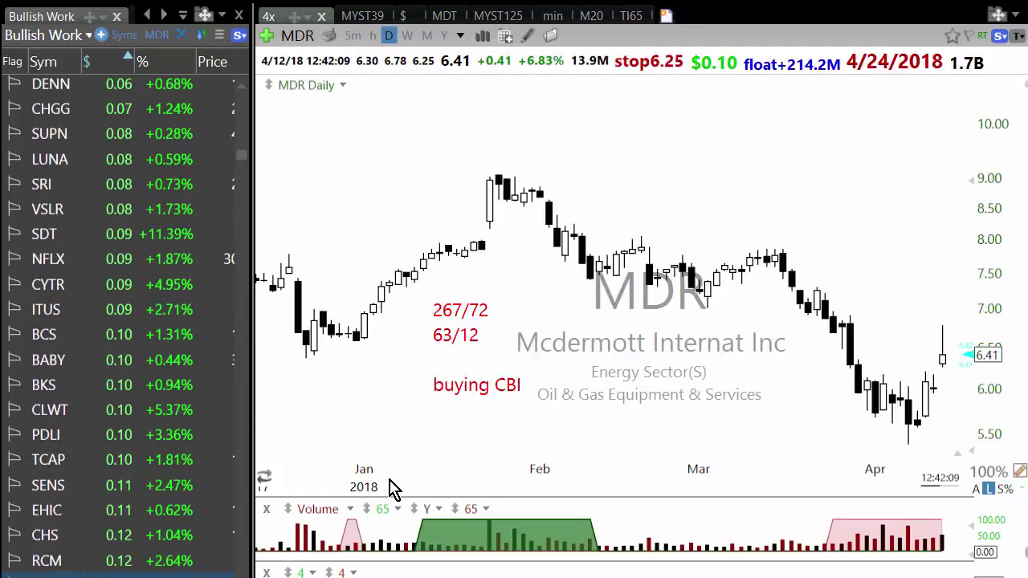
Step: Return to the RCM chart, inspect it and flag RCM in Bullish Work
left_click(102, 566)
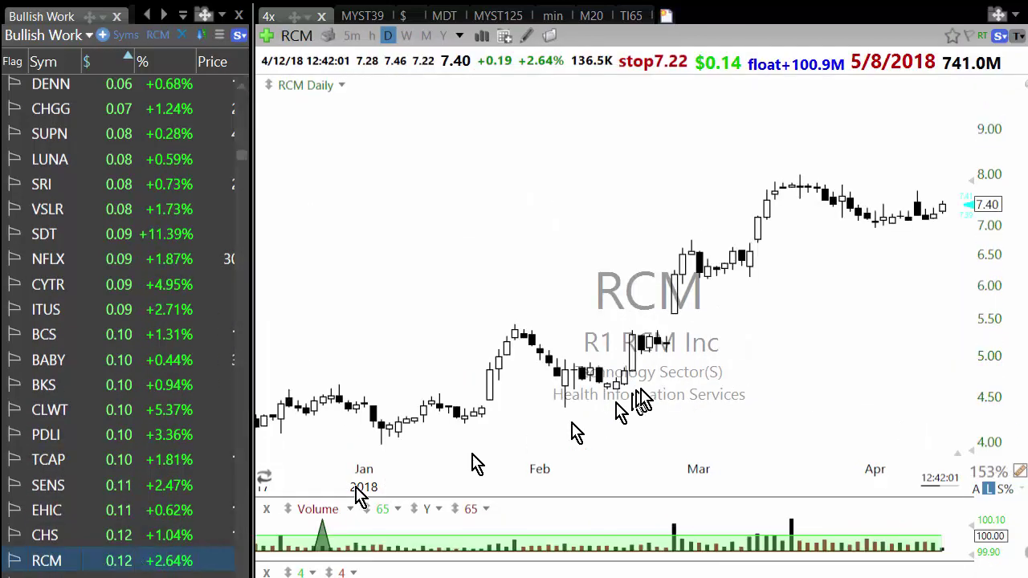
scroll(574, 424, "up", 5)
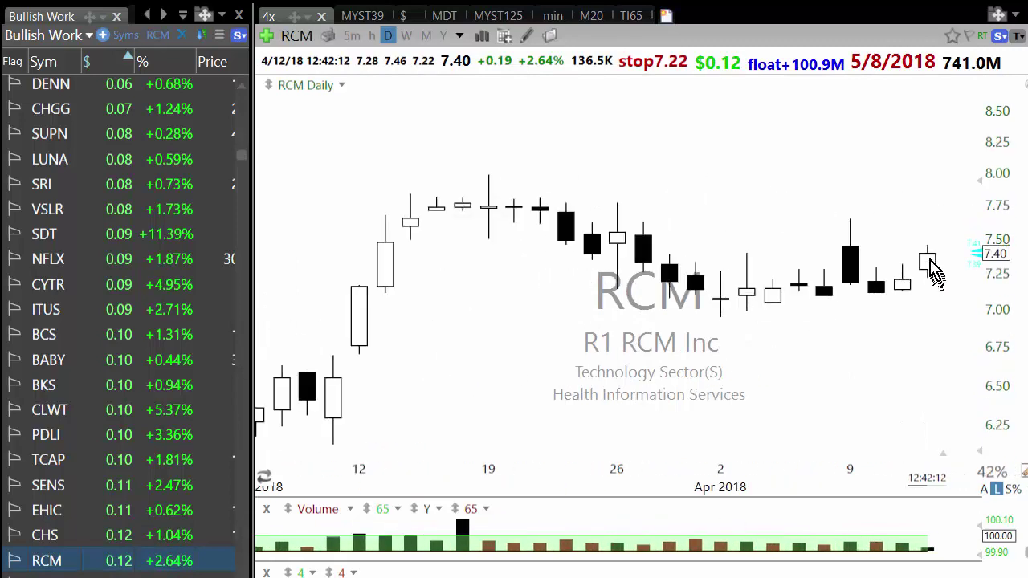
scroll(923, 294, "down", 2)
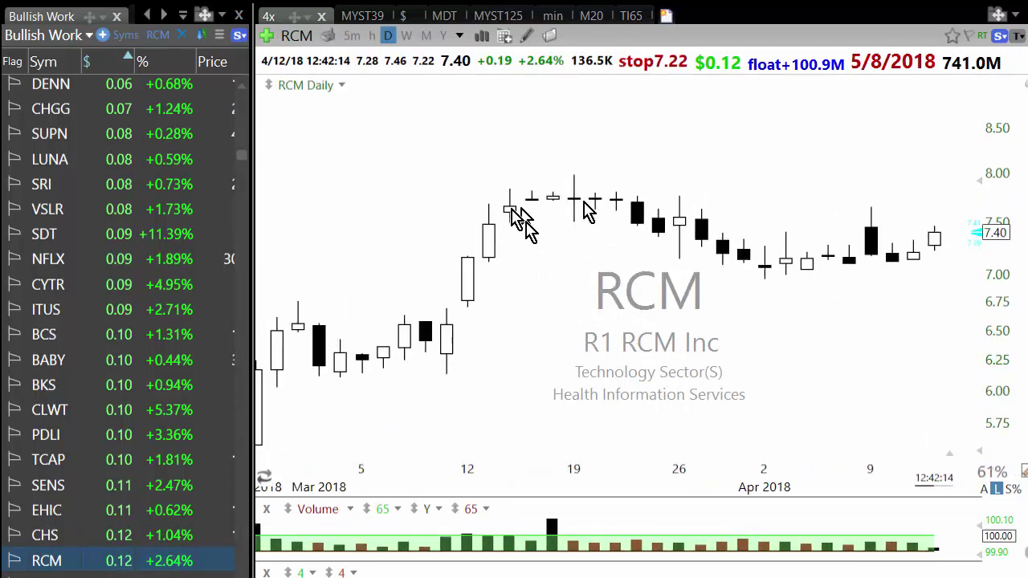
scroll(562, 297, "down", 1)
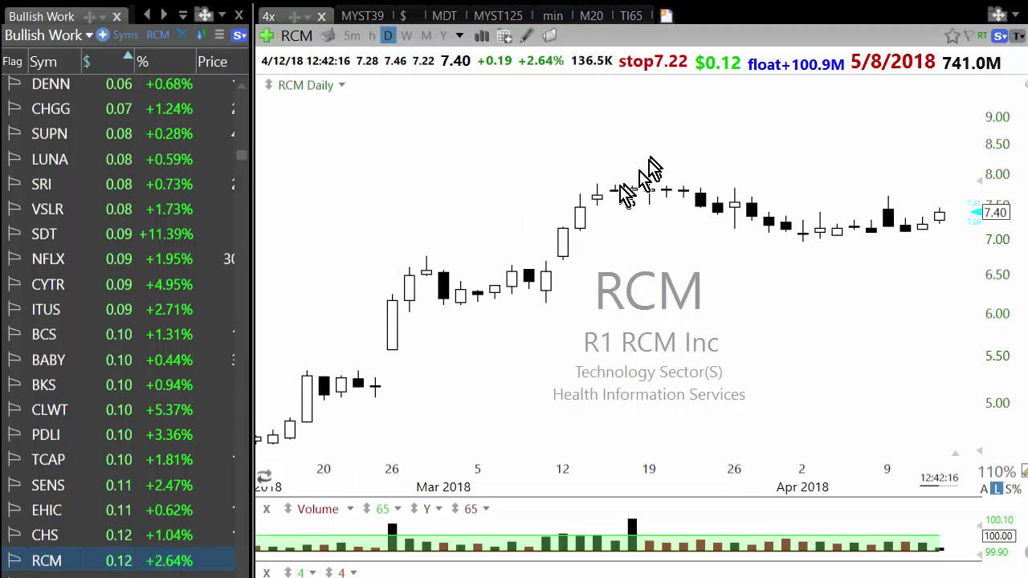
scroll(932, 241, "up", 1)
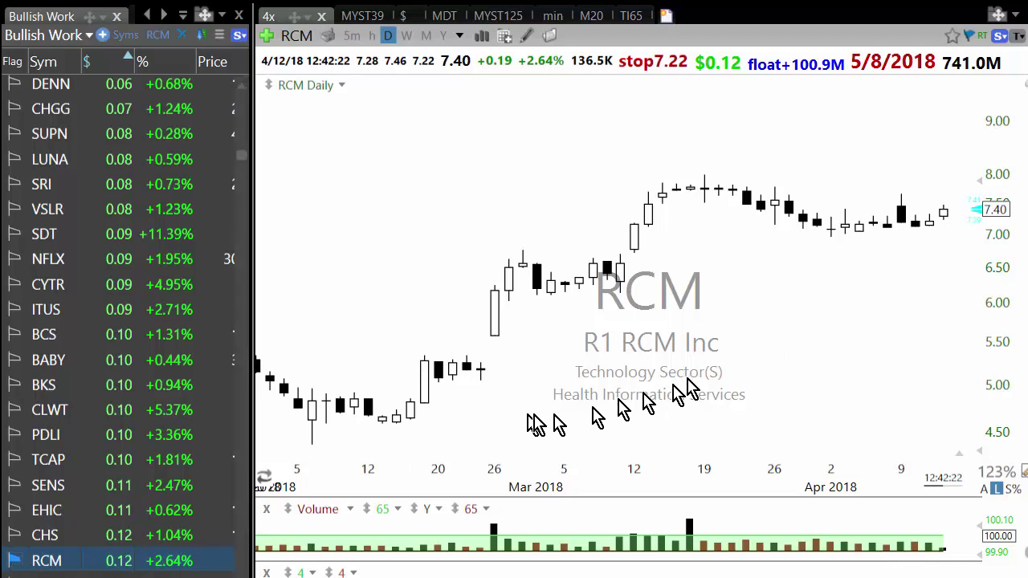
scroll(758, 381, "down", 1)
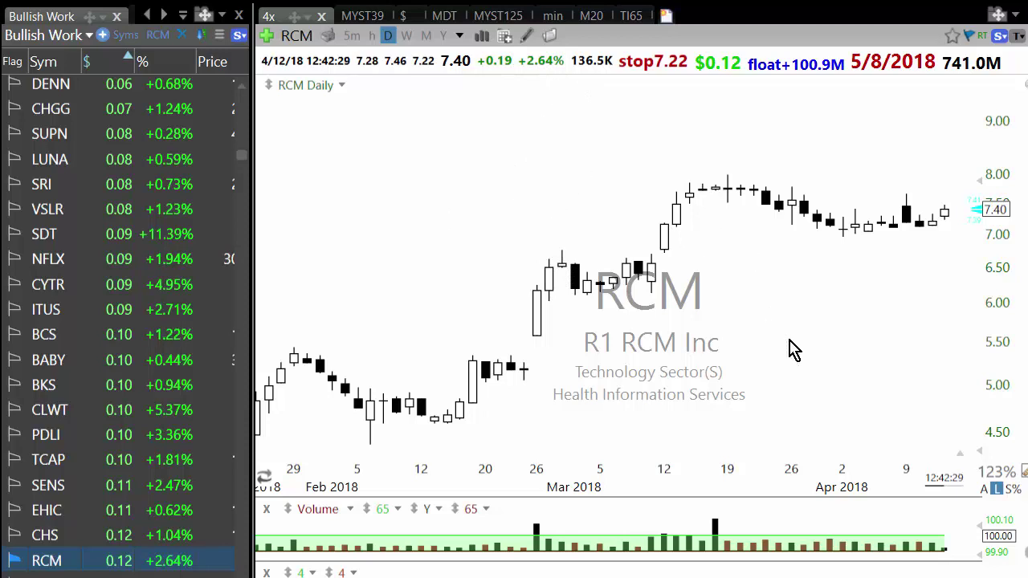
Step: Step through charts from MDR to TVPT and zoom in on the TVPT chart
key("space")
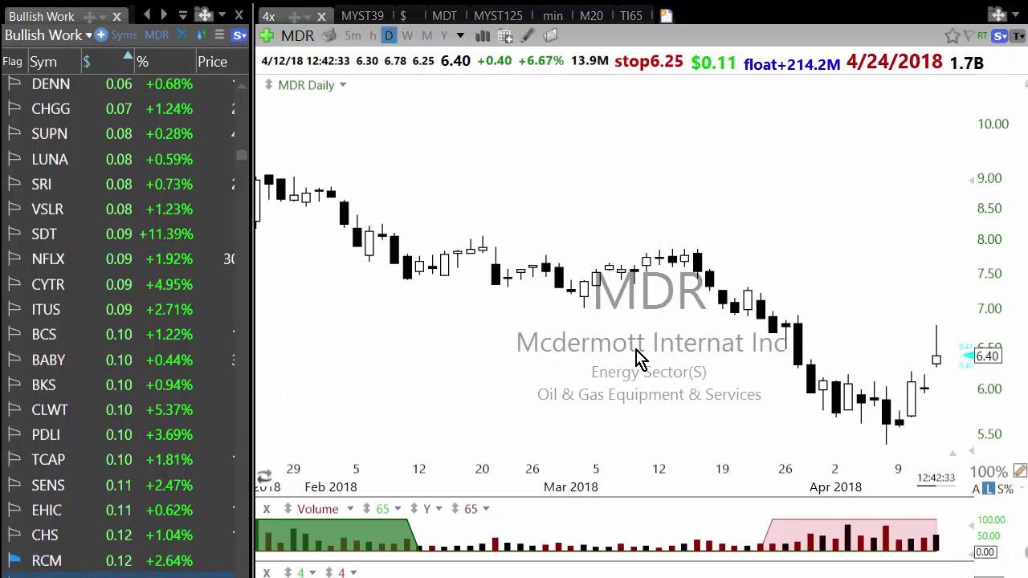
key("space")
key("space")
key("space")
key("space")
key("space")
key("space")
key("space")
key("space")
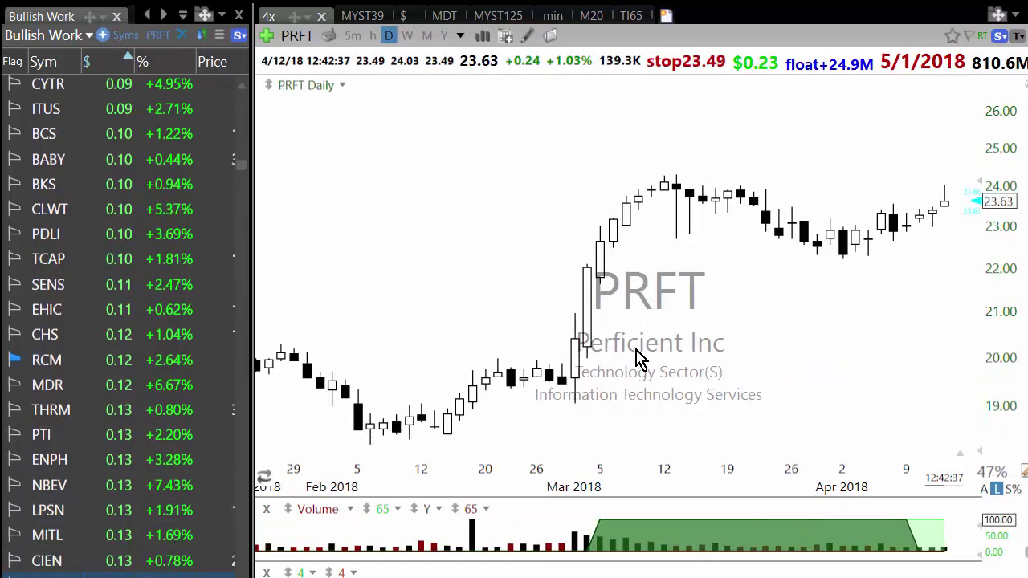
key("space")
key("space")
key("space")
key("space")
key("space")
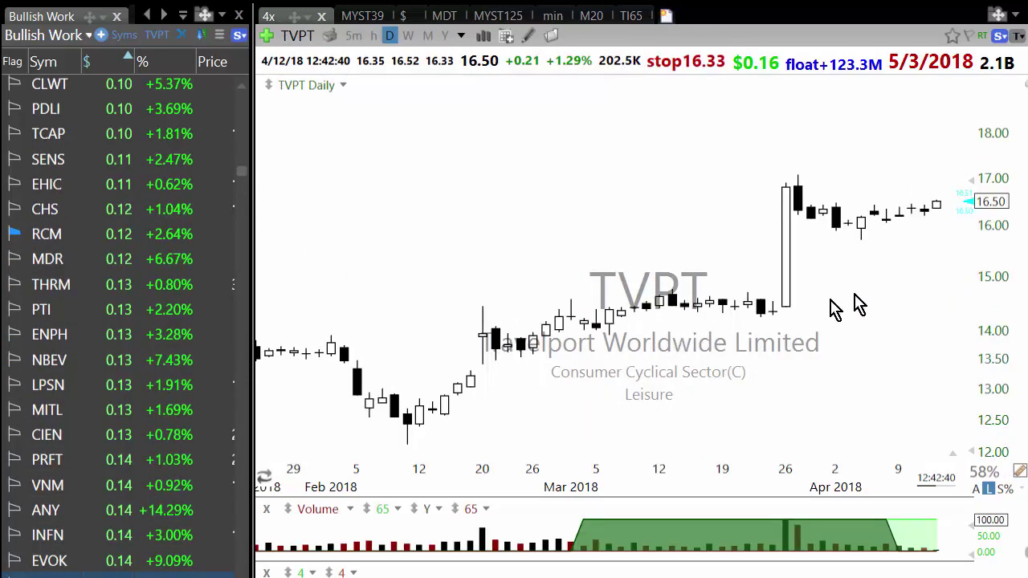
scroll(855, 310, "up", 2)
scroll(912, 245, "up", 2)
scroll(915, 249, "up", 2)
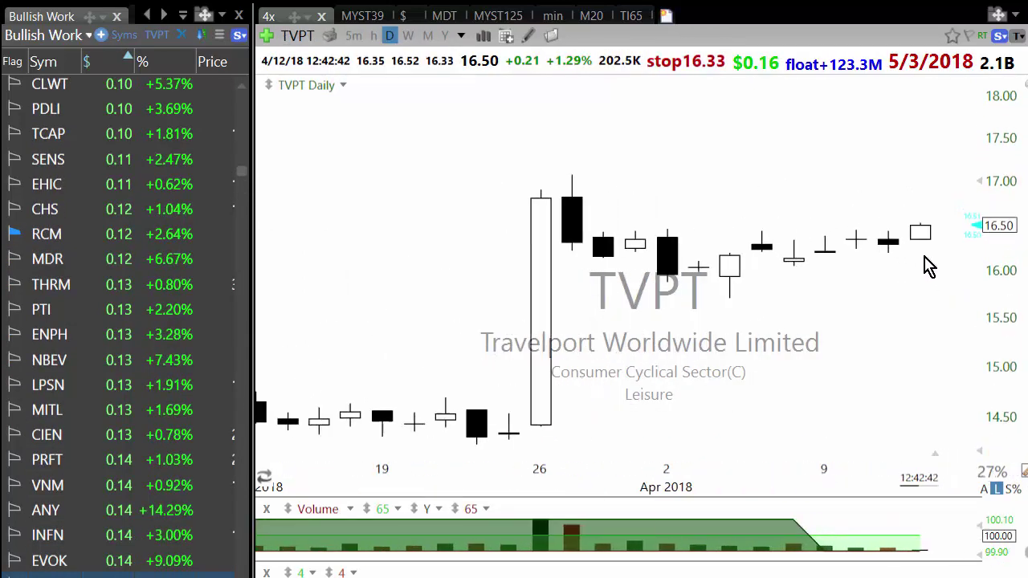
scroll(927, 257, "down", 3)
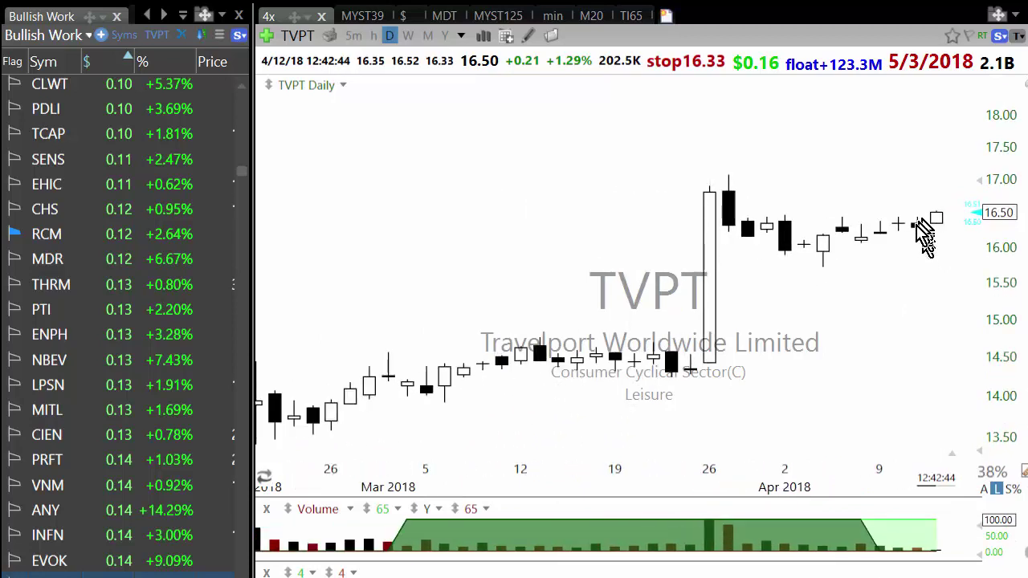
scroll(923, 238, "down", 1)
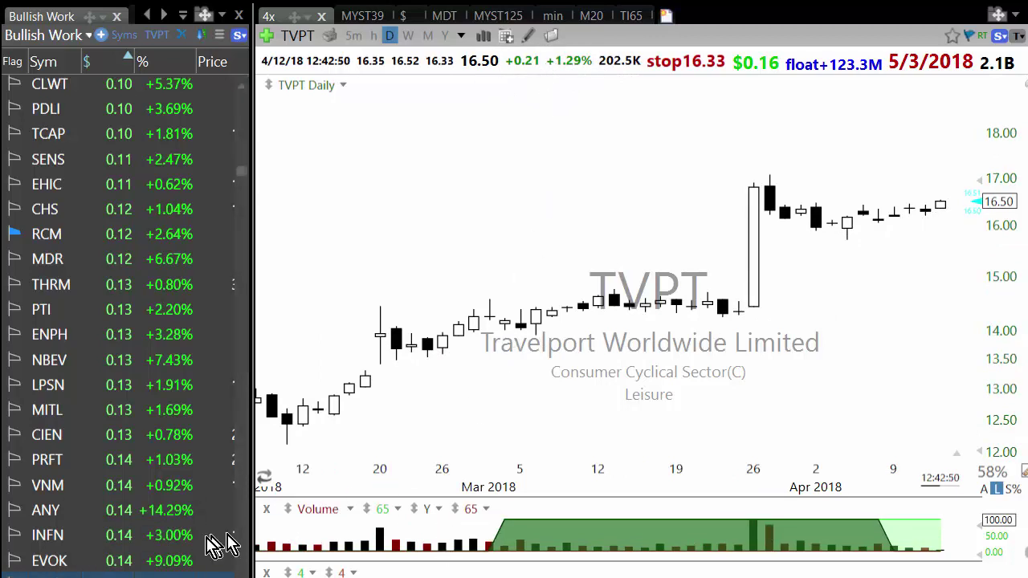
Step: Continue through the TST, ETSY, FBP and UAA charts to KEX
key("space")
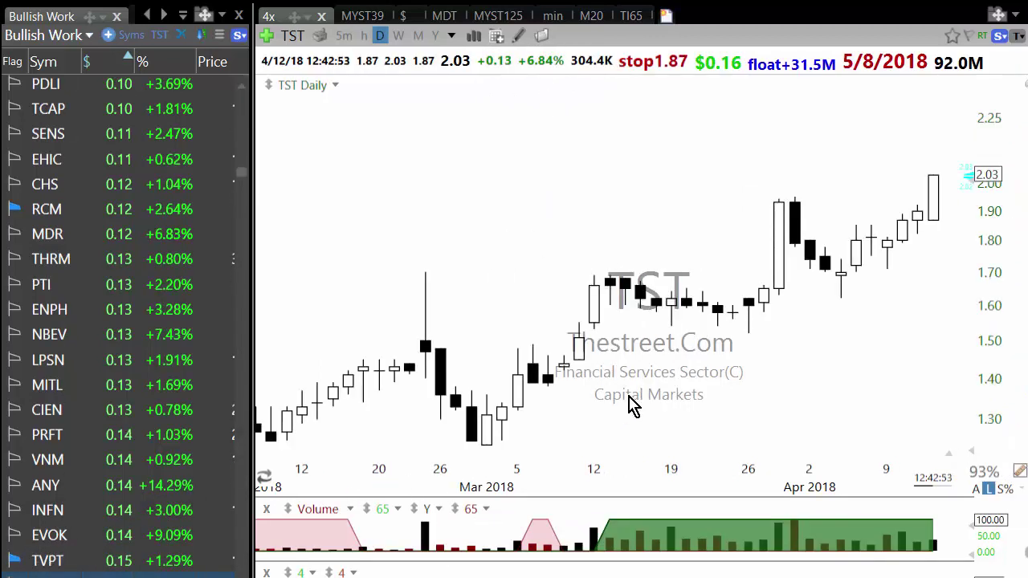
scroll(631, 405, "down", 4)
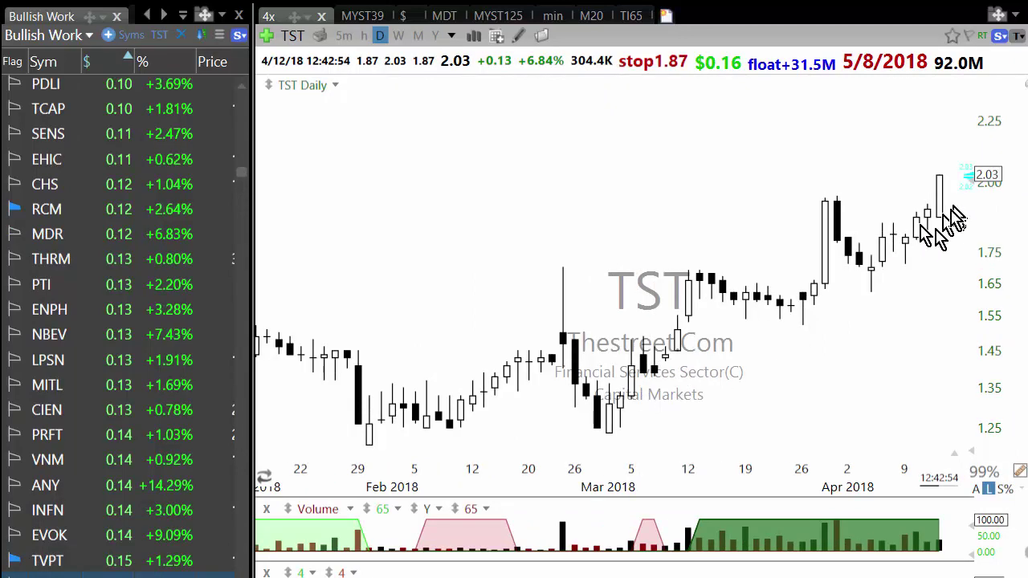
key("space")
key("space")
key("space")
key("space")
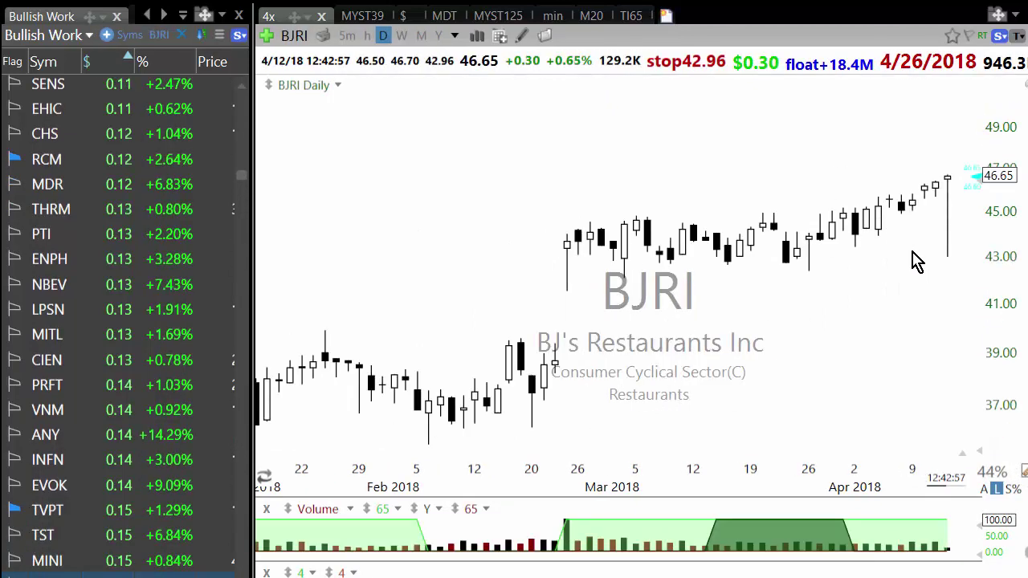
key("space")
key("space")
key("space")
key("space")
key("space")
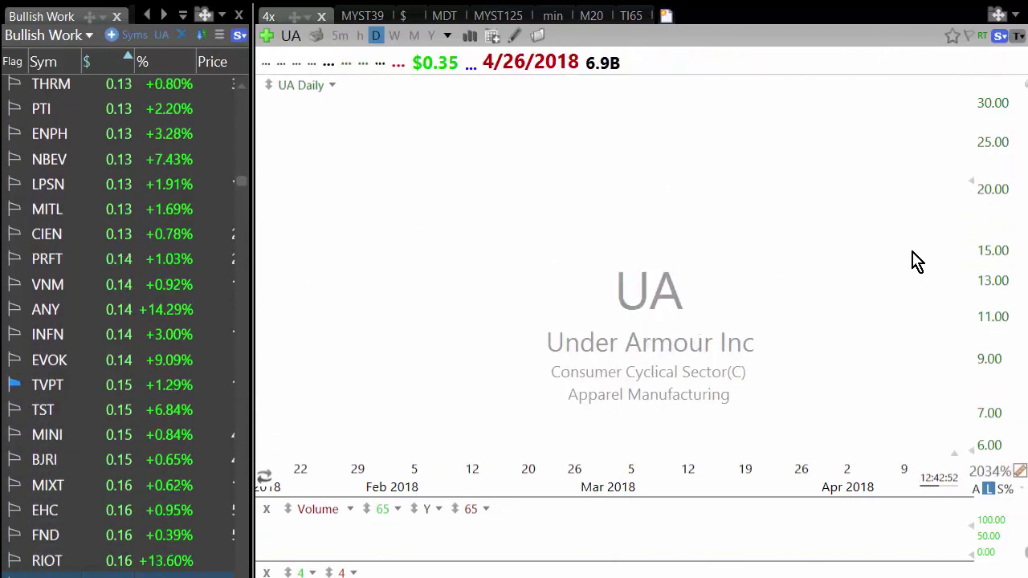
key("space")
key("space")
key("space")
key("space")
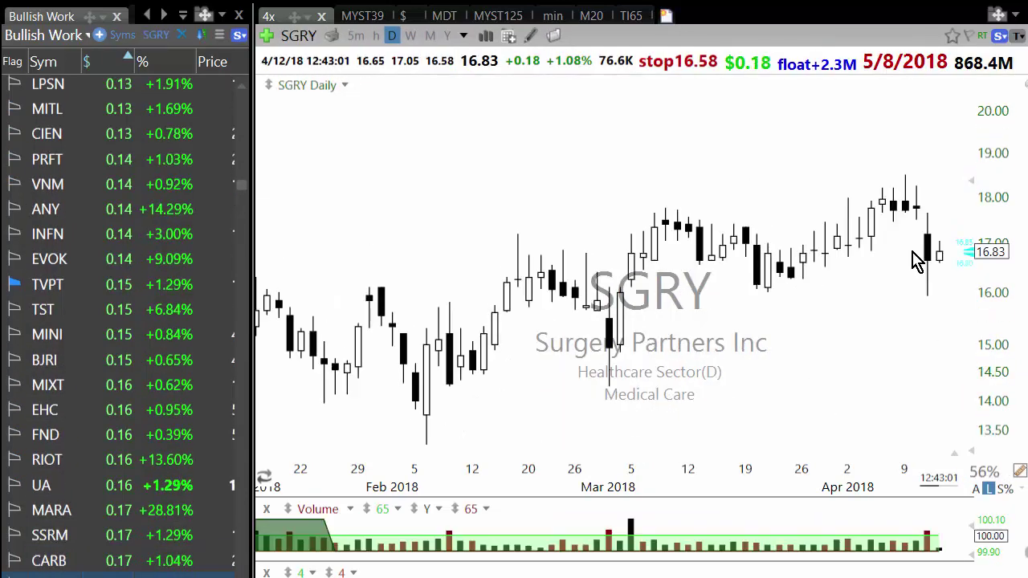
key("space")
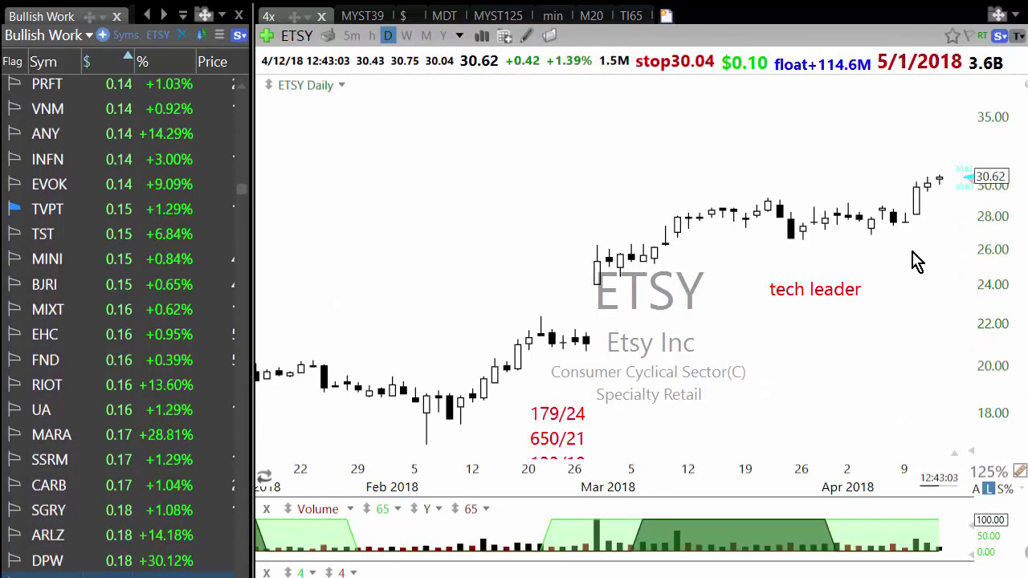
key("space")
key("space")
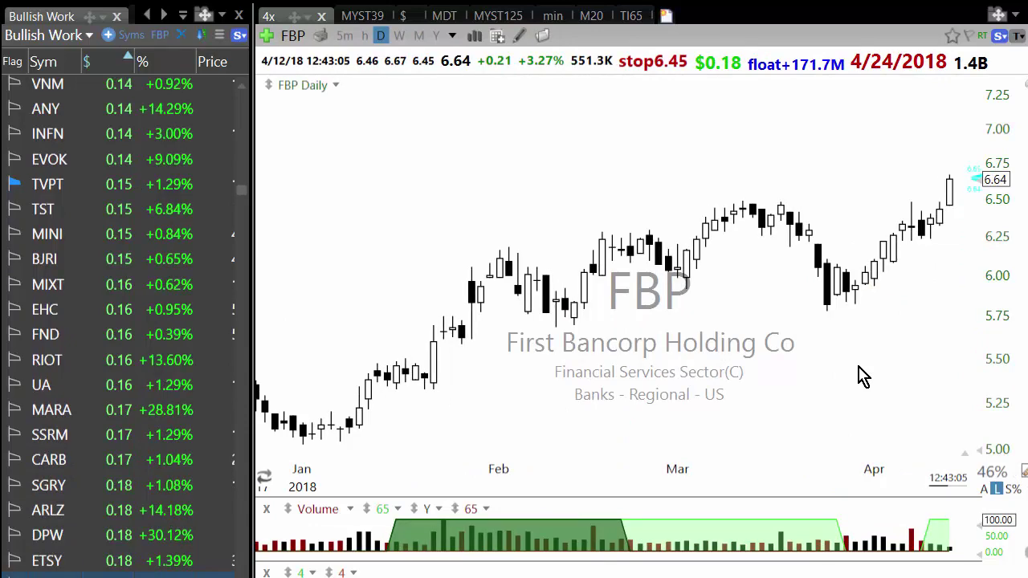
key("space")
key("space")
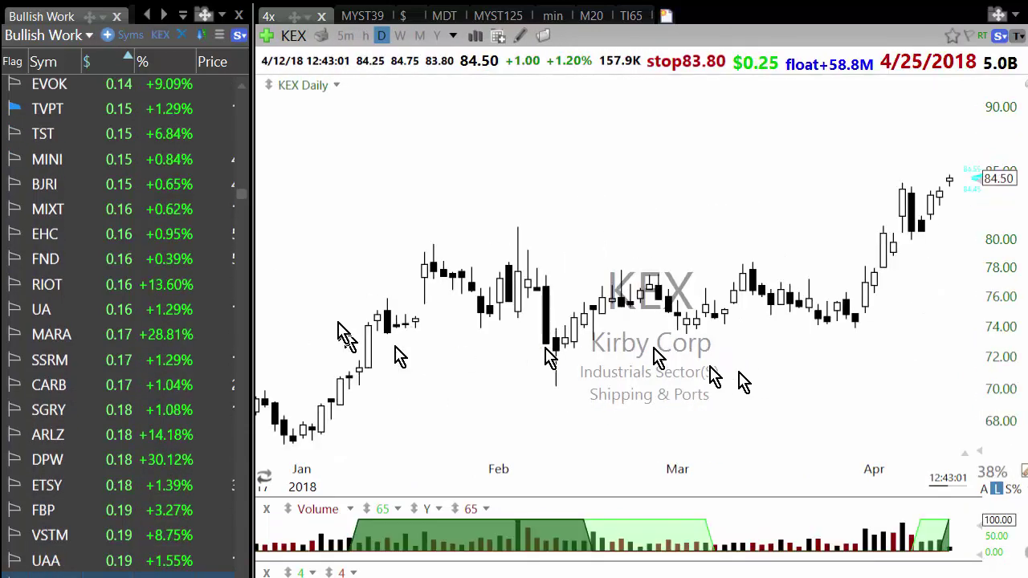
Step: Narrow the symbol list, then step through charts HSC, DDD, RDNT and AXGN to AMAG
left_click_drag(243, 274, 175, 277)
key("space")
key("space")
key("space")
key("space")
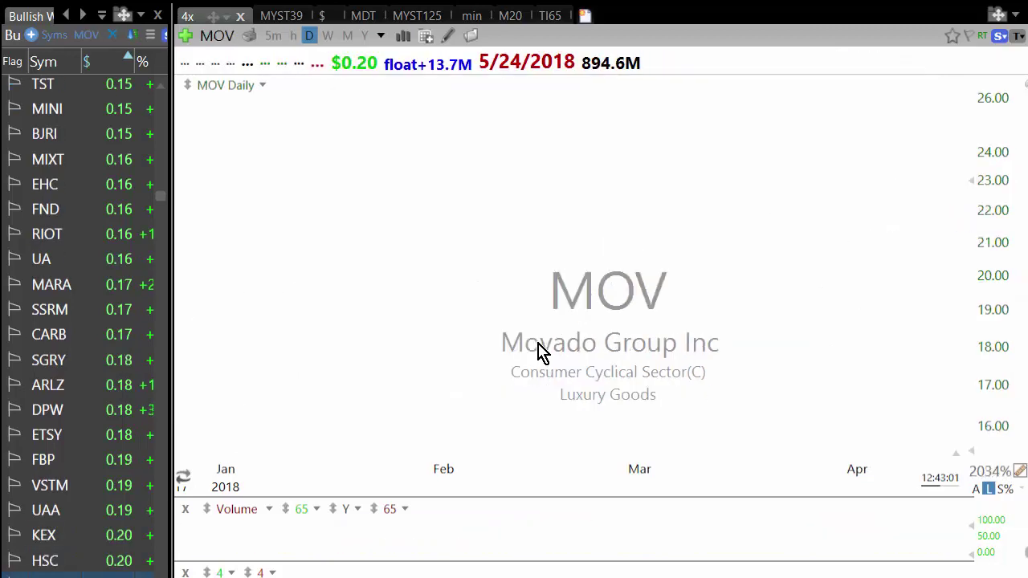
key("space")
key("space")
key("space")
key("space")
key("space")
key("space")
key("space")
key("space")
key("space")
key("space")
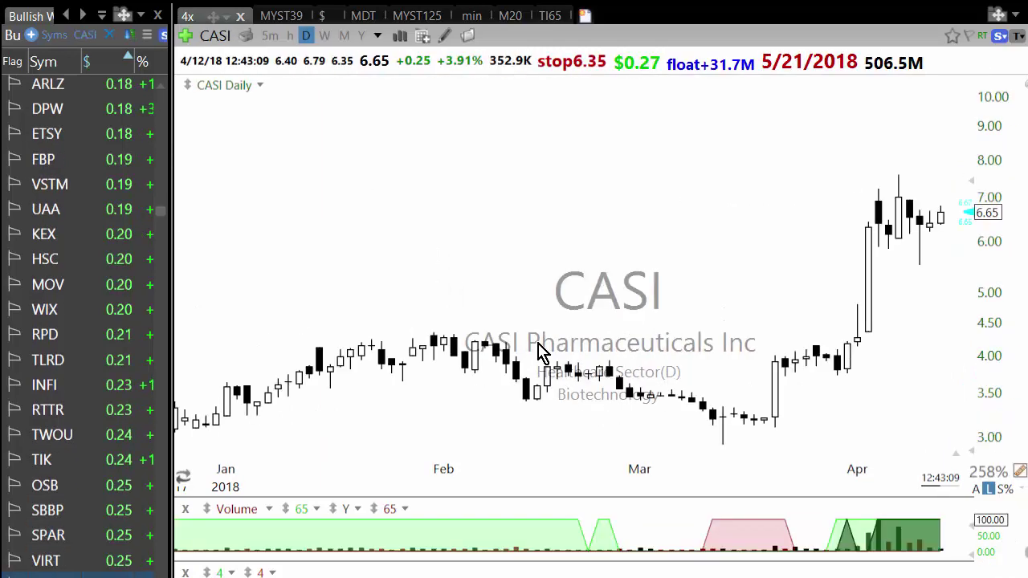
key("space")
key("space")
key("space")
key("space")
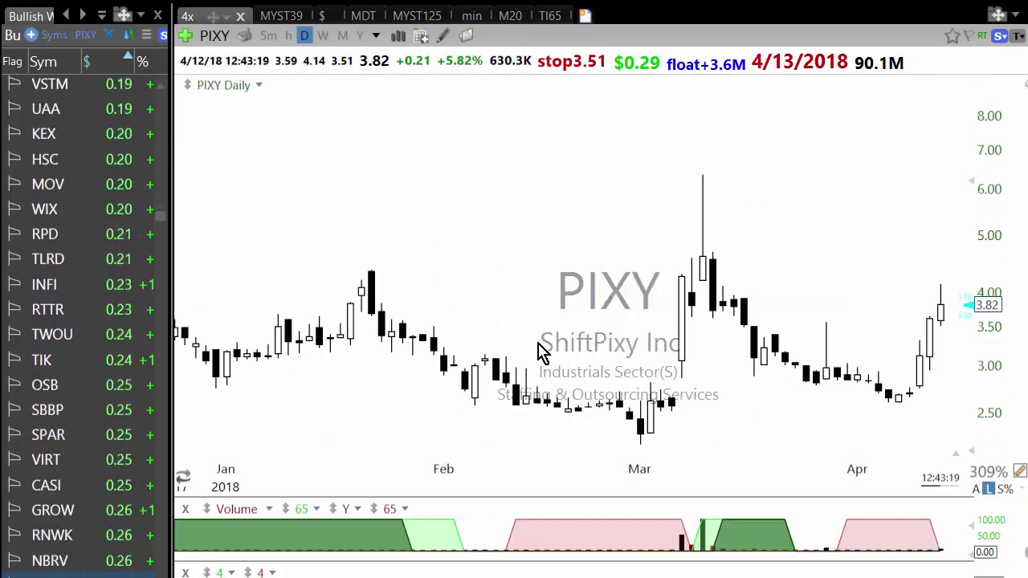
key("space")
key("space")
key("space")
key("space")
key("space")
key("space")
key("space")
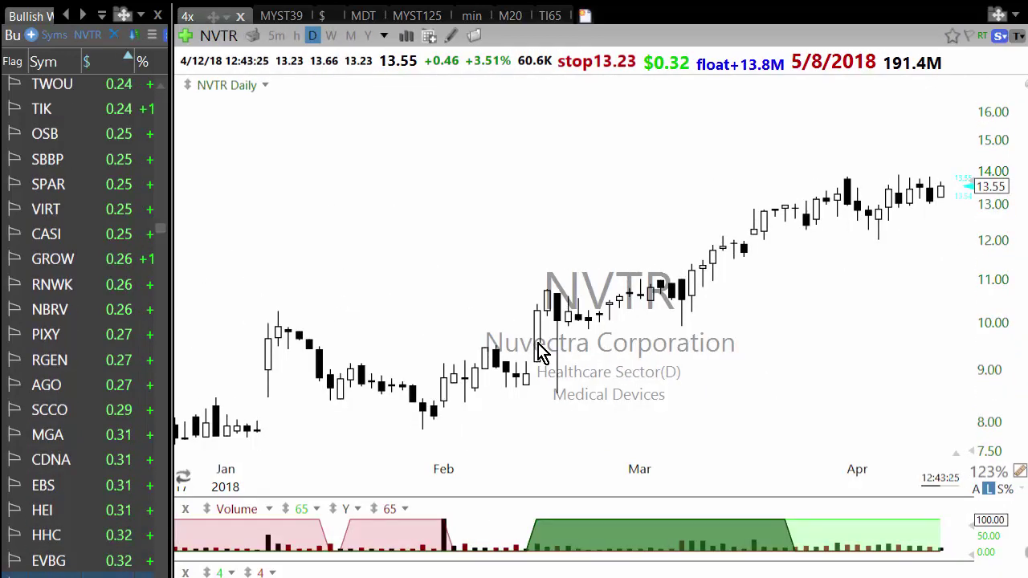
key("space")
key("space")
key("space")
key("space")
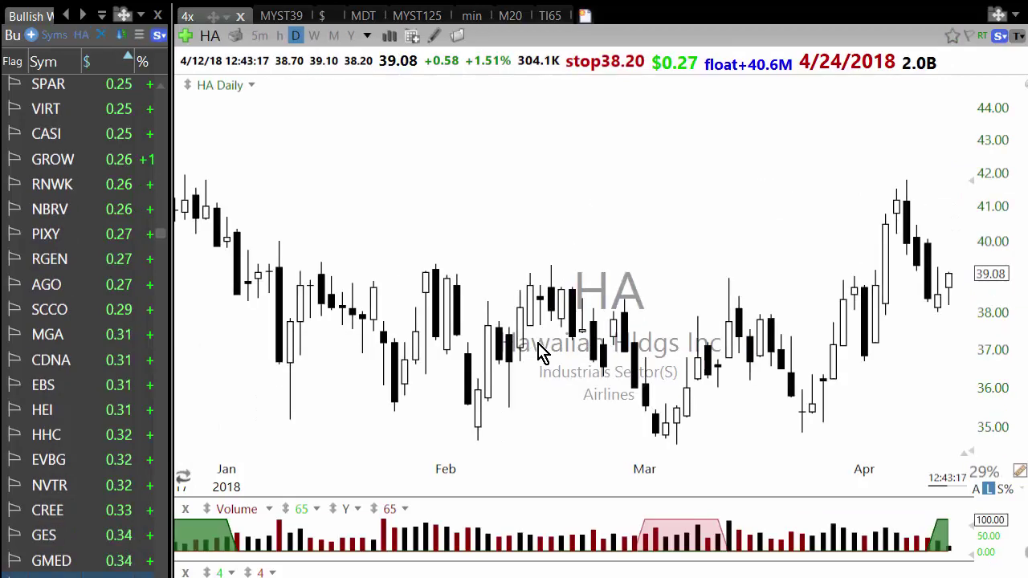
key("space")
key("space")
key("space")
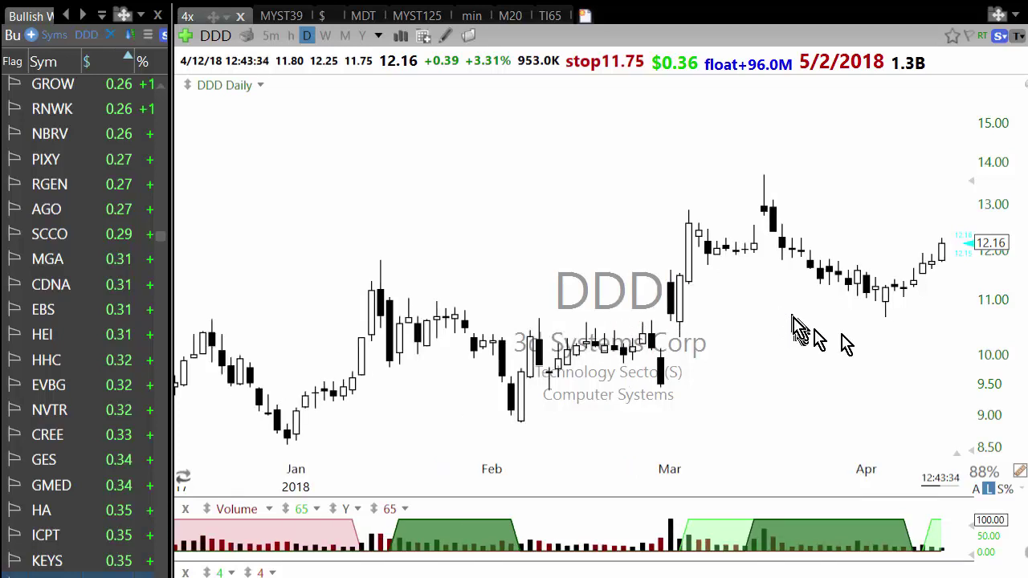
key("space")
key("space")
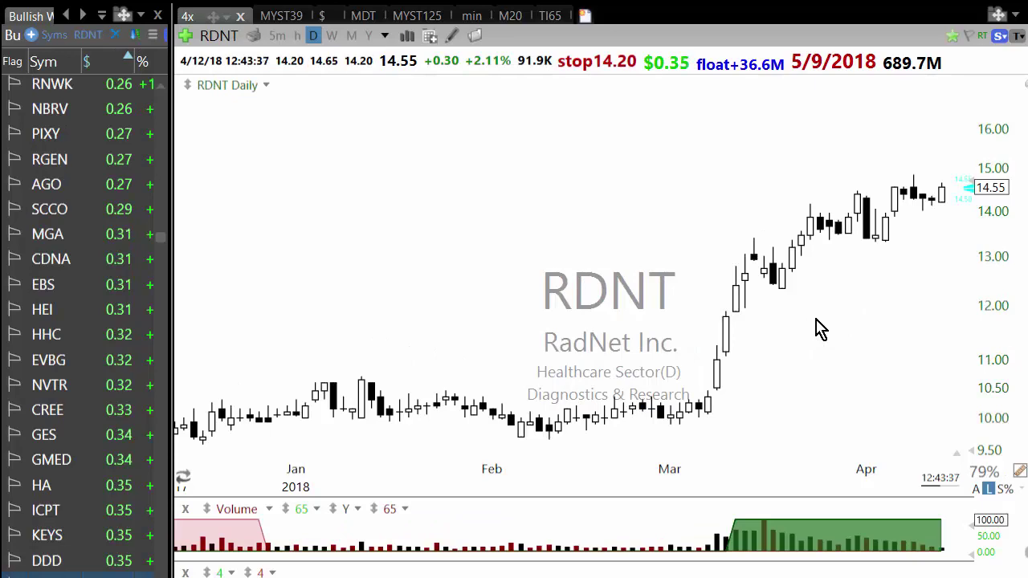
key("space")
key("space")
key("space")
key("space")
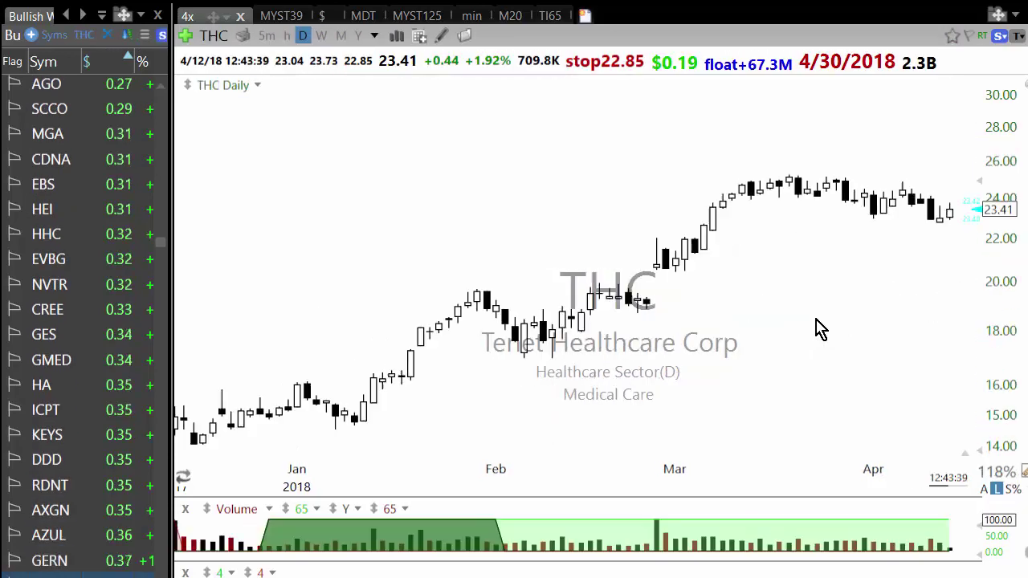
key("space")
key("space")
key("space")
key("space")
key("space")
key("space")
key("space")
key("space")
key("space")
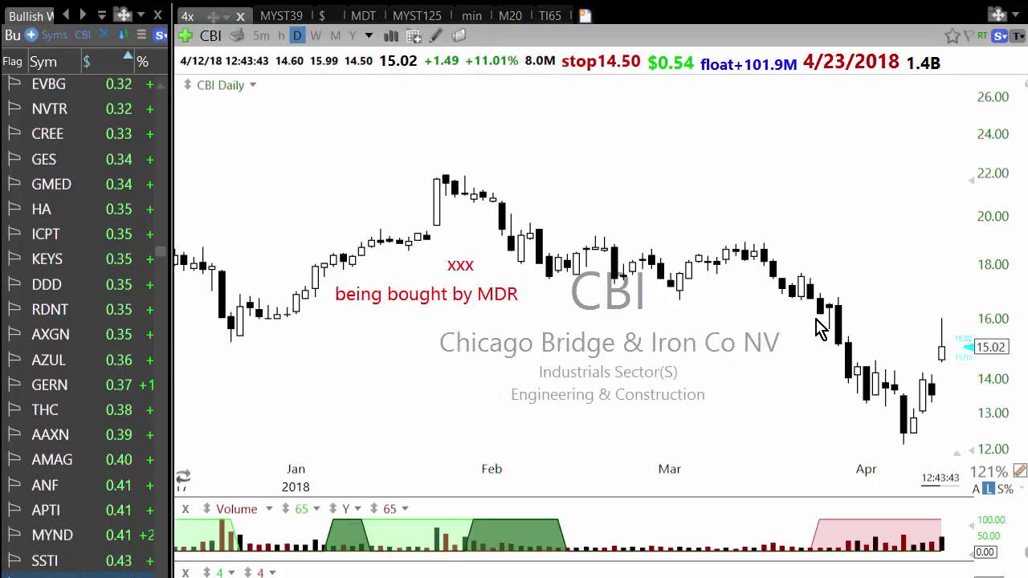
key("space")
key("space")
key("space")
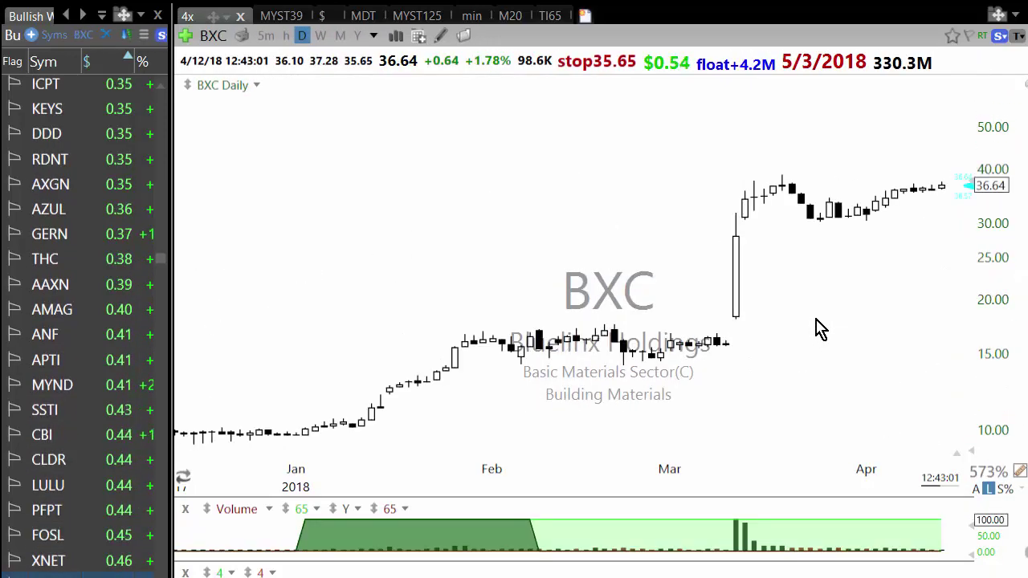
Step: Continue through charts I, CPRT, NEWR, BOFI, LHCG and EGN to STX
key("space")
key("space")
key("space")
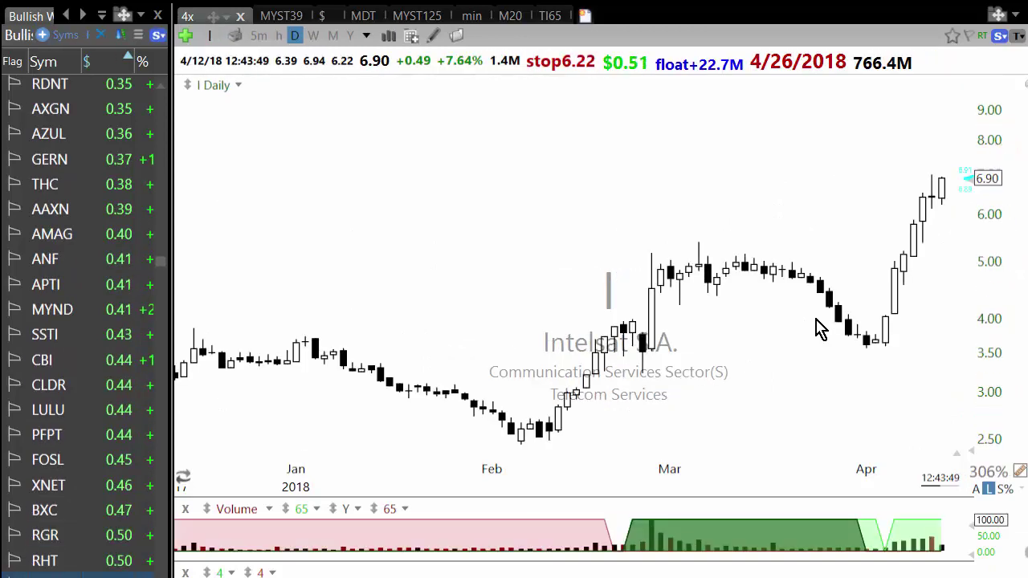
key("space")
key("space")
key("space")
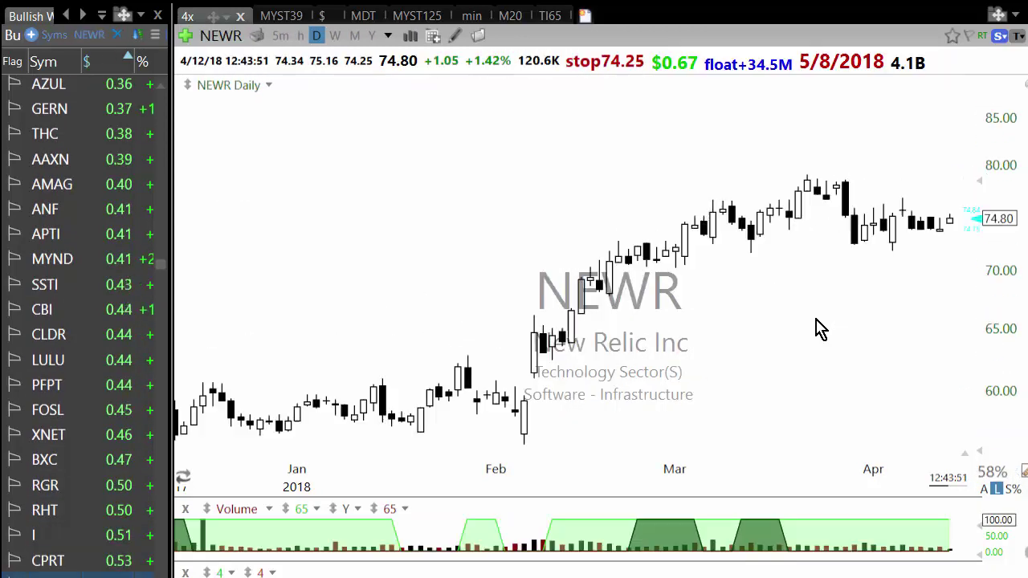
key("space")
key("space")
key("space")
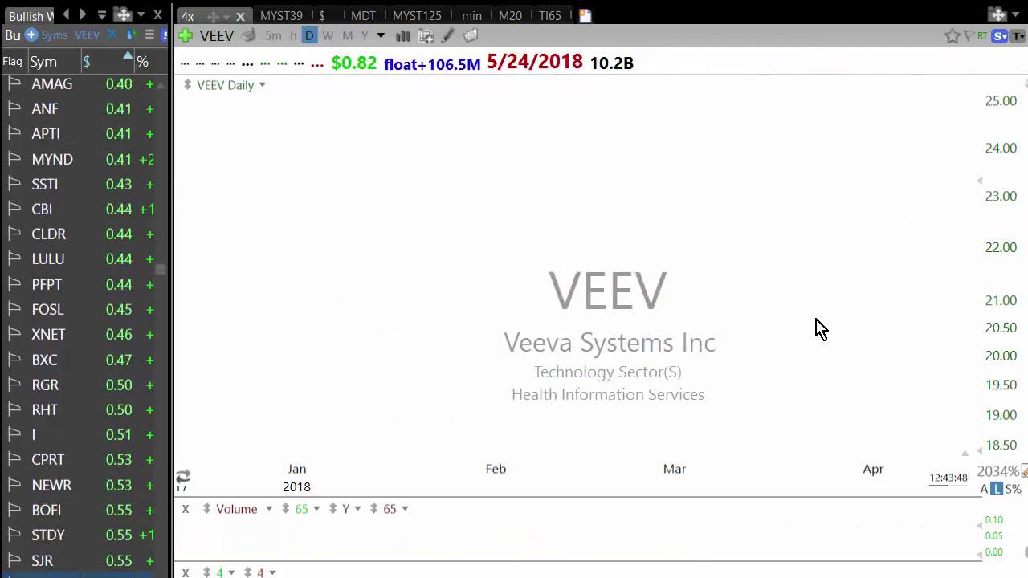
key("space")
key("space")
key("space")
key("space")
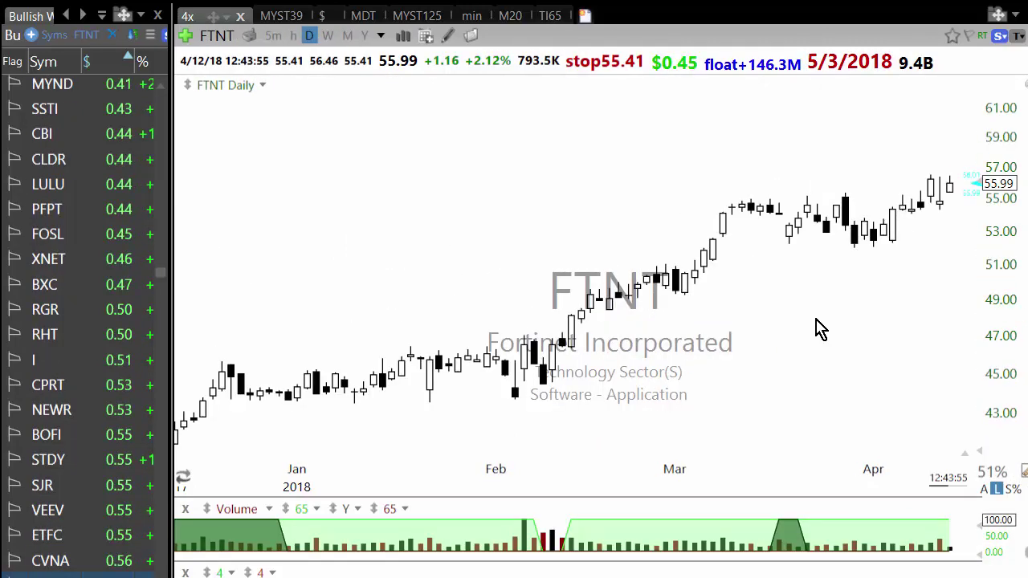
key("space")
key("space")
key("space")
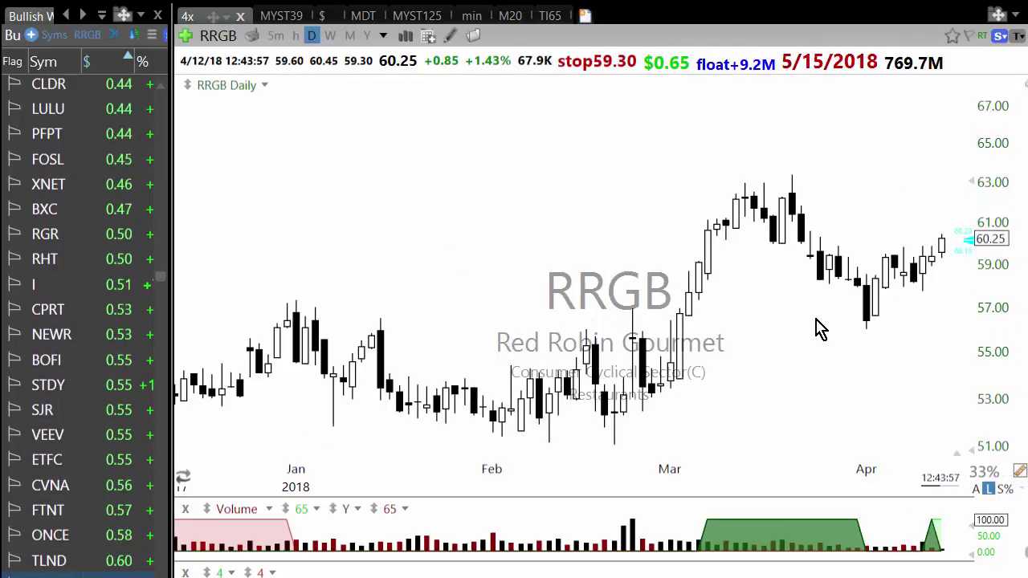
key("space")
key("space")
key("space")
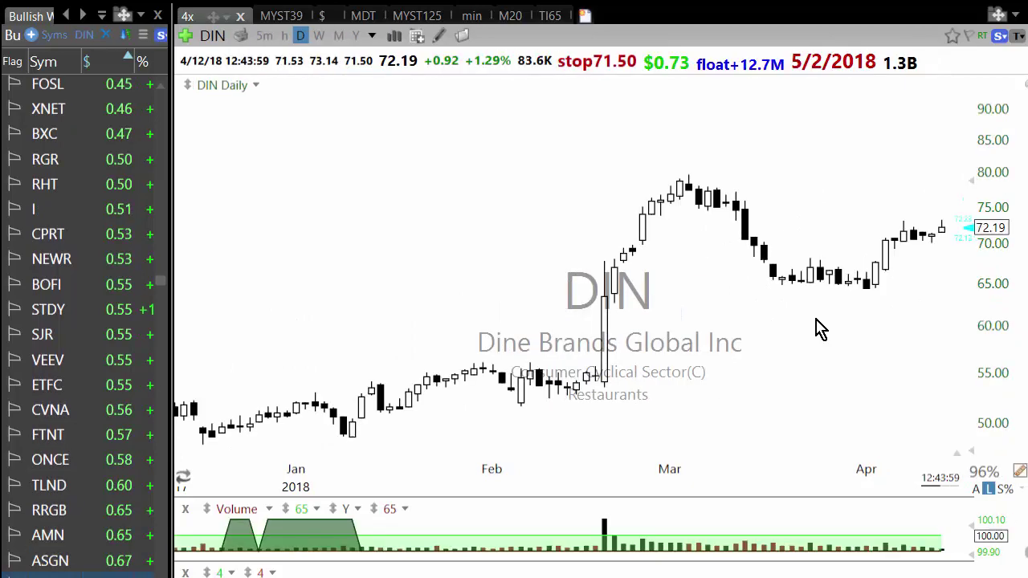
key("space")
key("space")
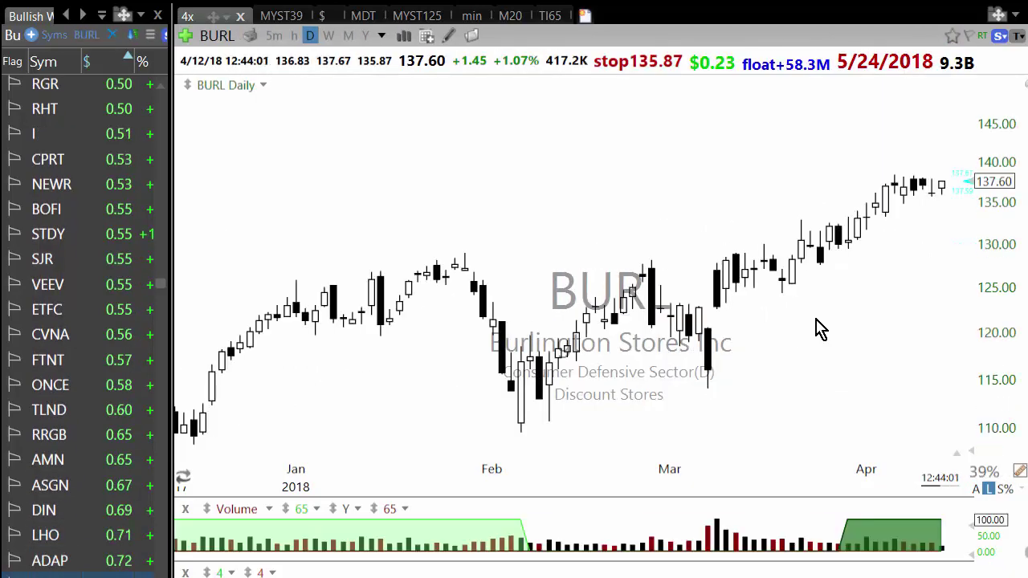
scroll(785, 313, "down", 1)
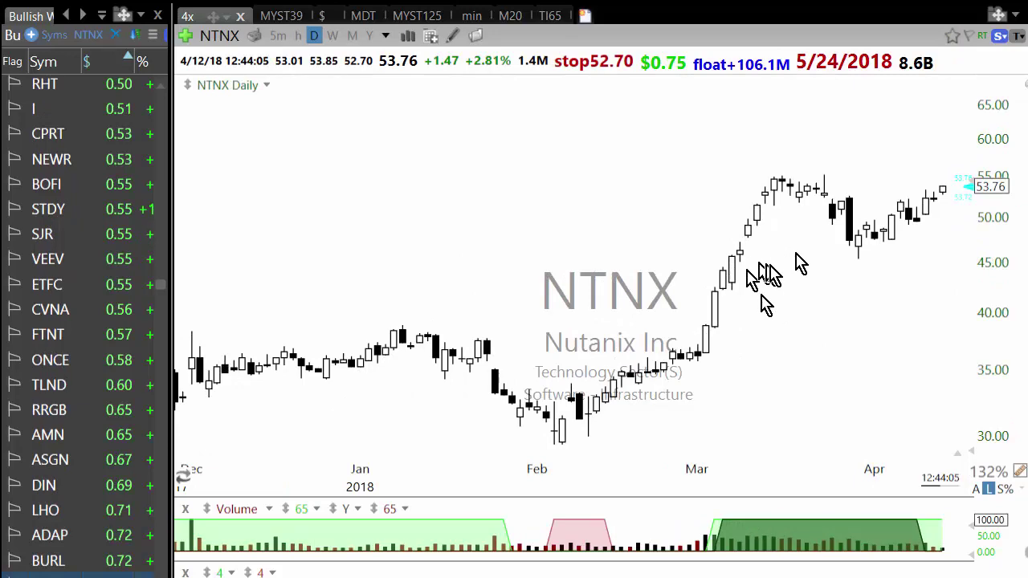
key("space")
key("space")
key("space")
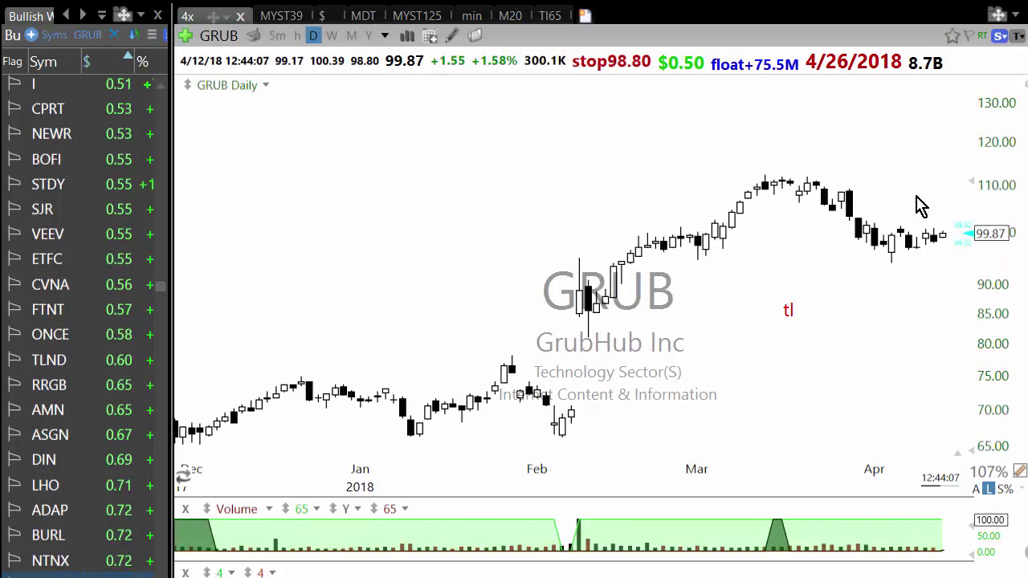
key("space")
key("space")
key("space")
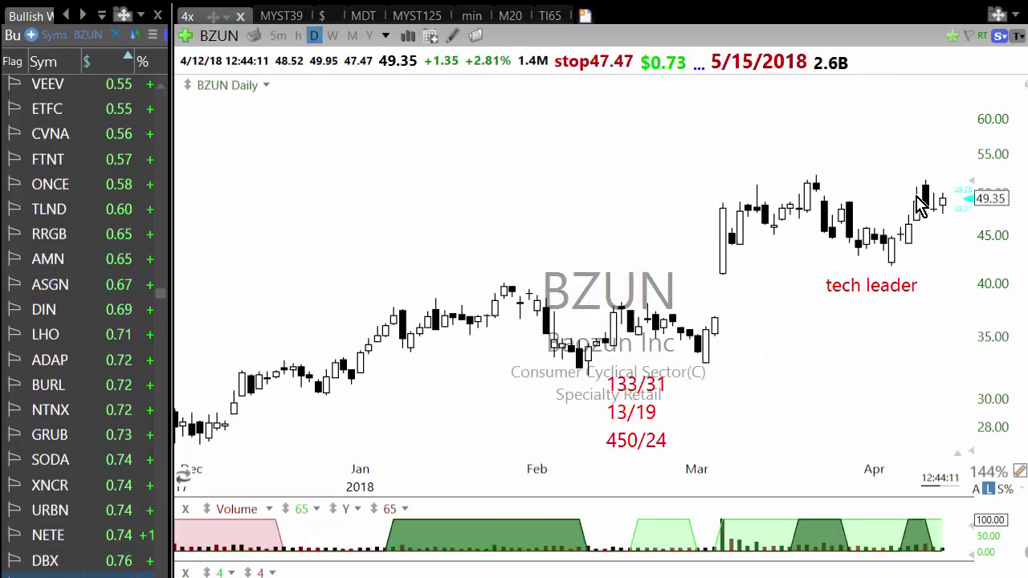
key("space")
key("space")
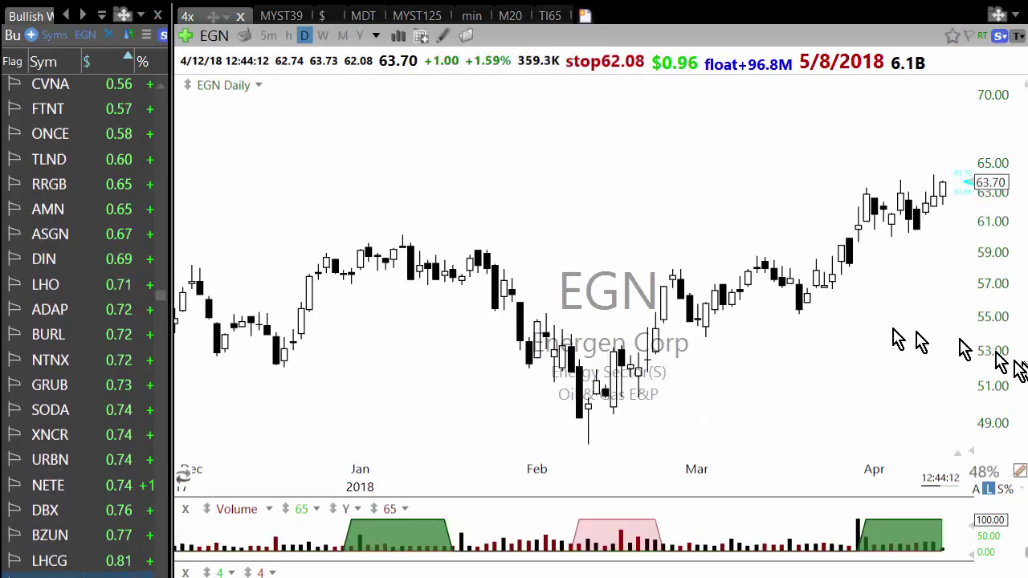
key("space")
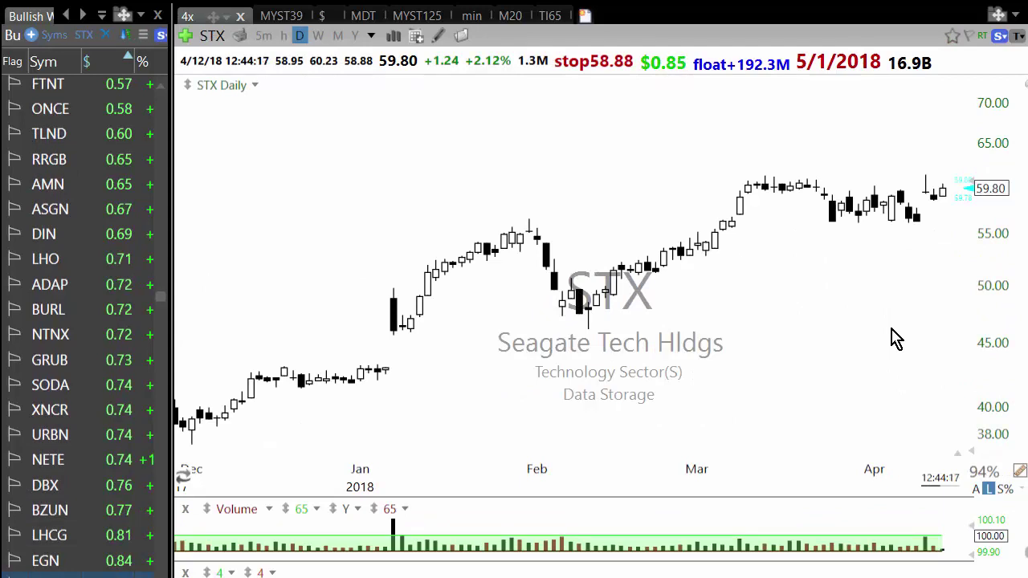
Step: Zoom in and out on the STX chart, then advance through the next watchlist charts
scroll(897, 339, "up", 5)
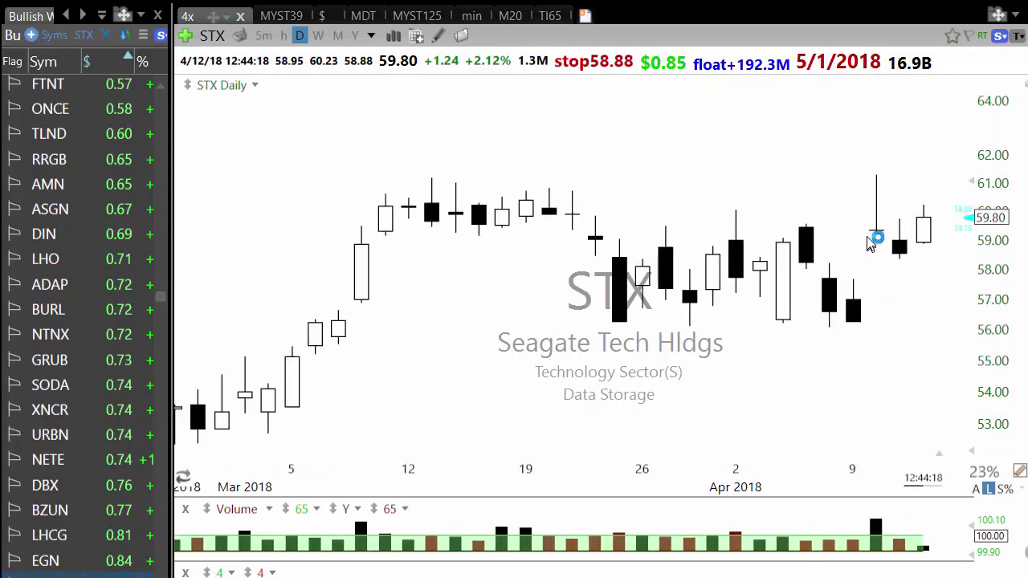
scroll(871, 238, "down", 2)
scroll(883, 233, "down", 3)
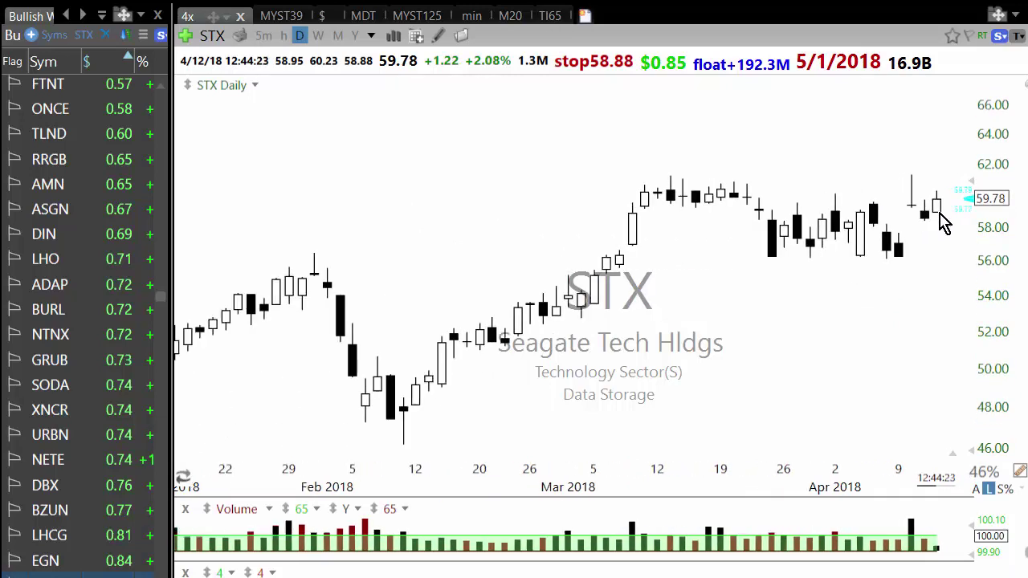
scroll(939, 225, "down", 2)
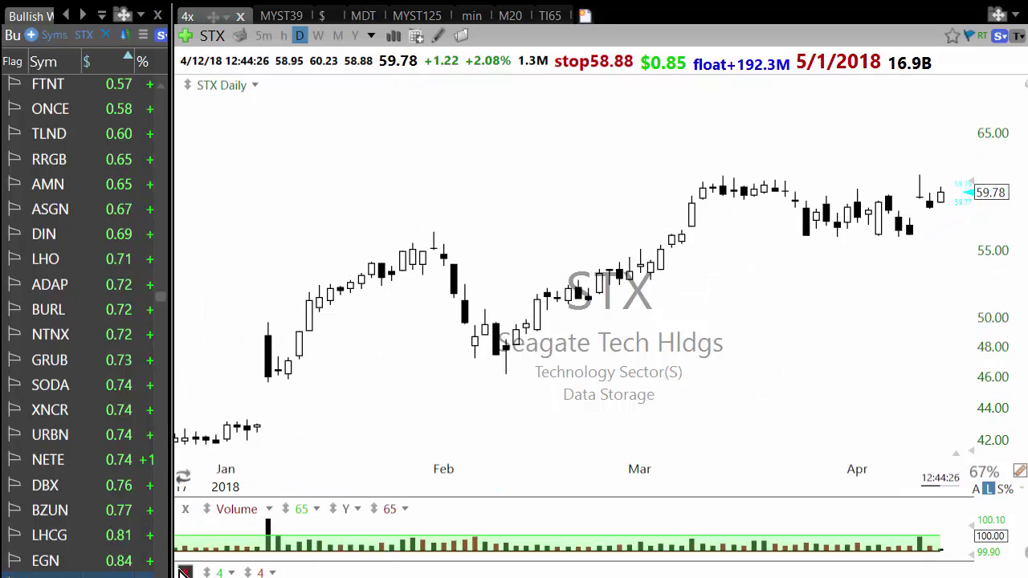
key("space")
key("space")
key("space")
key("space")
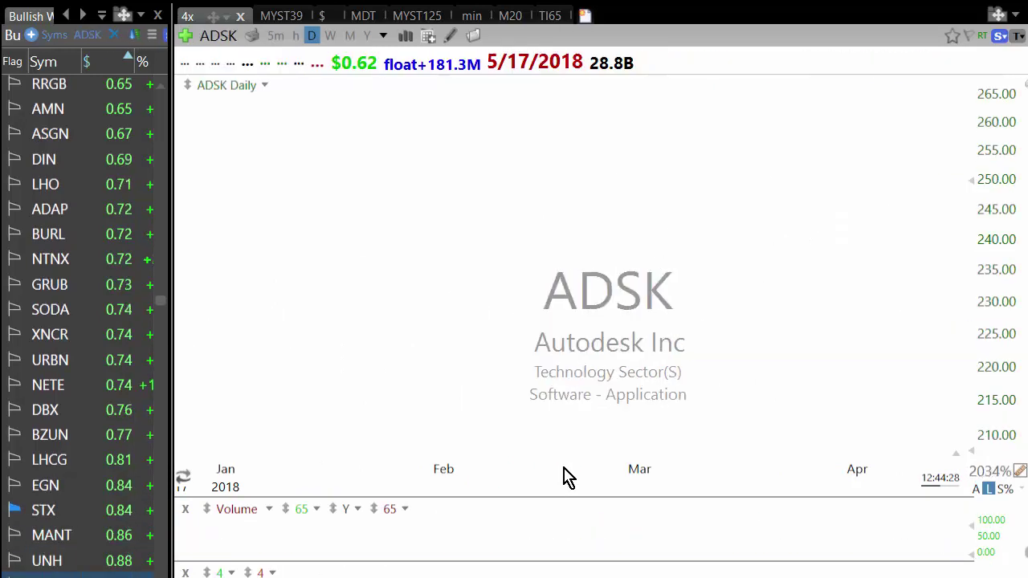
key("space")
key("space")
key("space")
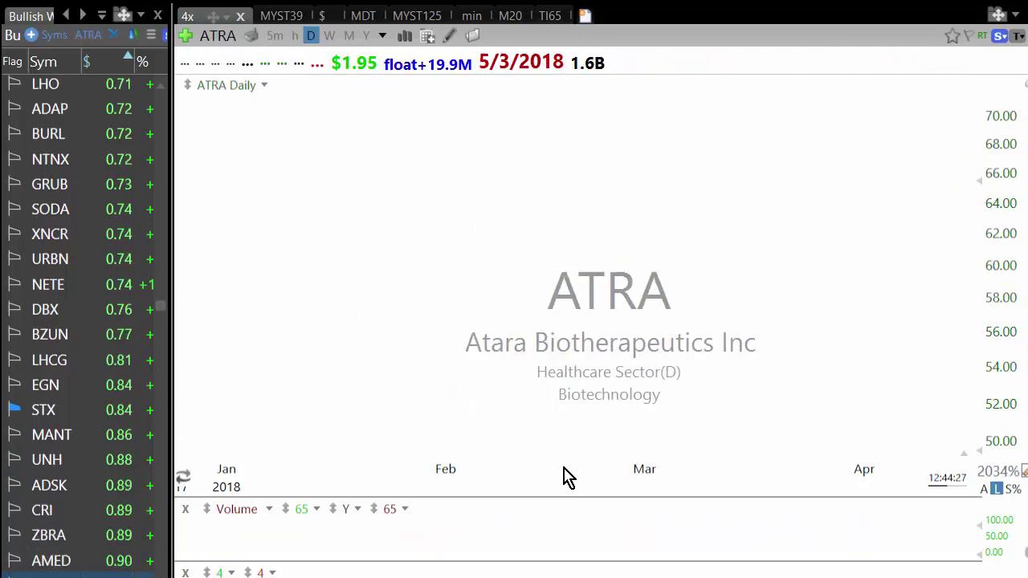
Step: Return to the AMED chart, zoom it out, and continue down the watchlist
left_click(128, 560)
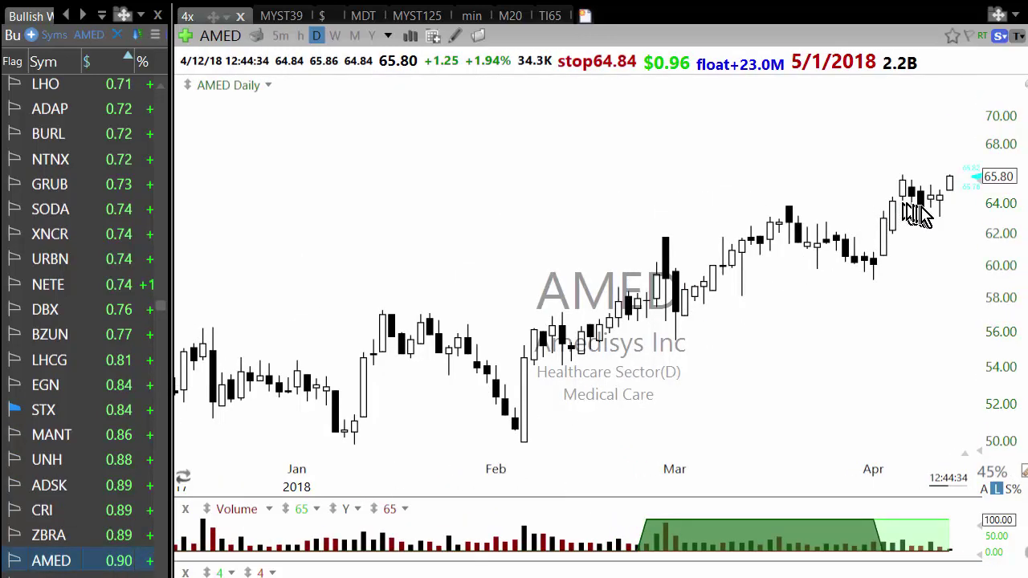
scroll(923, 215, "down", 1)
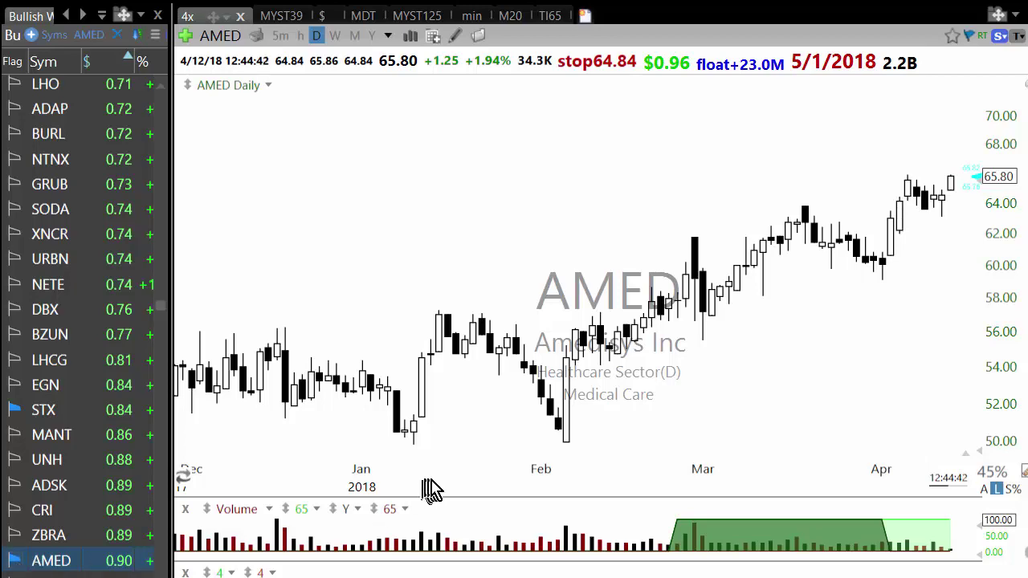
key("space")
key("space")
key("space")
key("space")
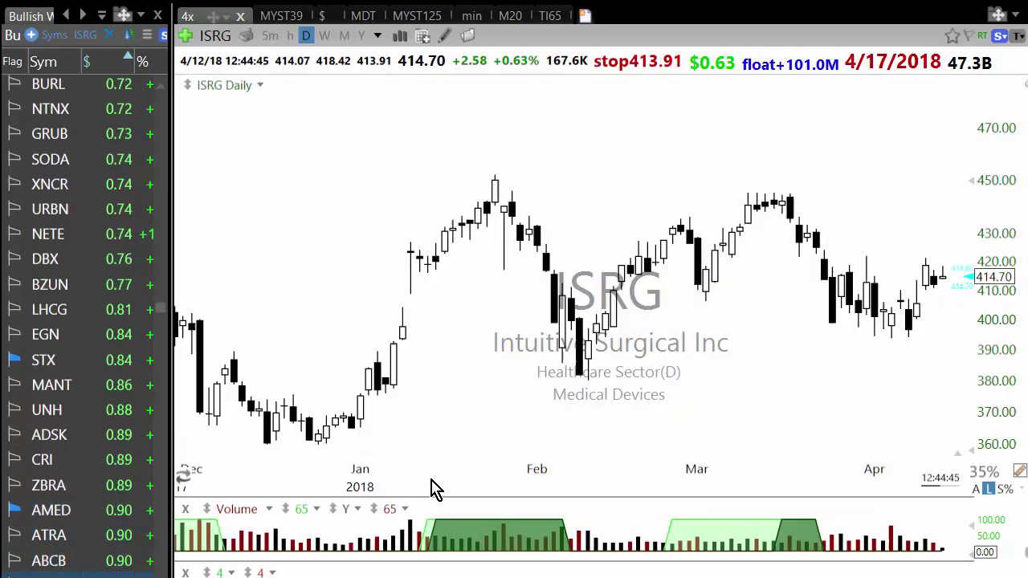
key("space")
key("space")
key("space")
key("space")
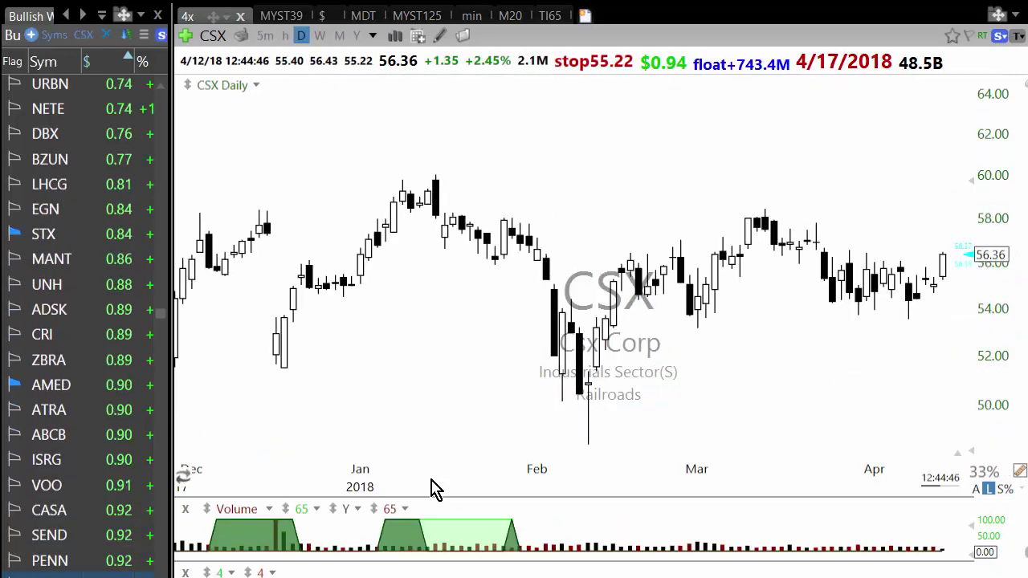
Step: Go back to PENN, then zoom through the CSX chart before advancing to WBC
left_click(121, 557)
scroll(620, 424, "up", 2)
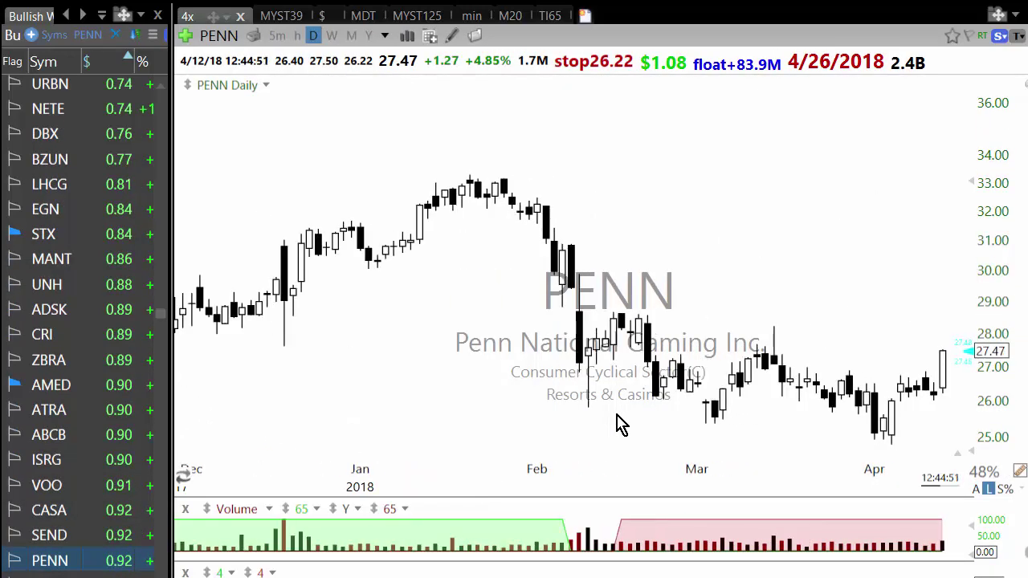
key("space")
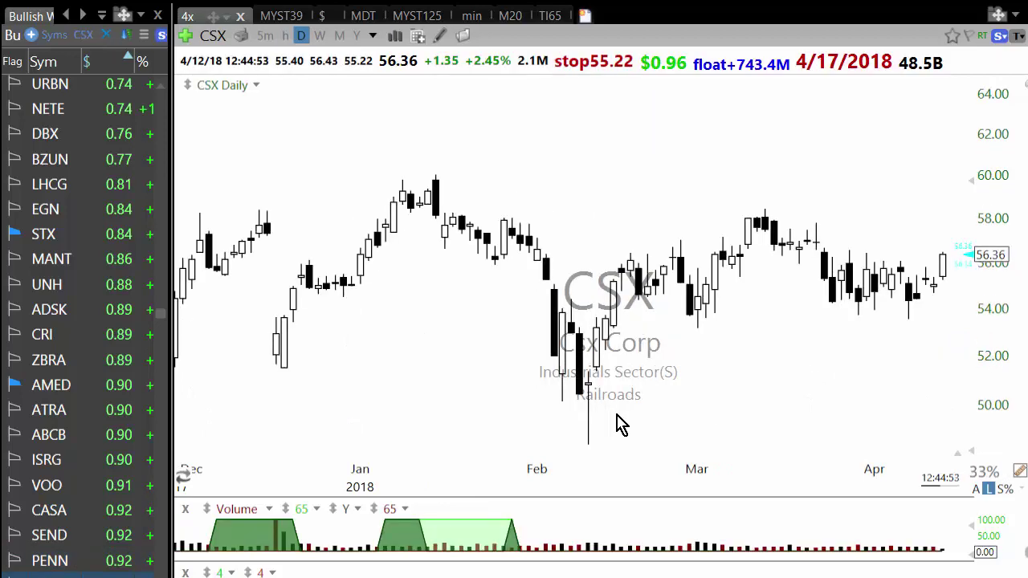
scroll(654, 421, "down", 3)
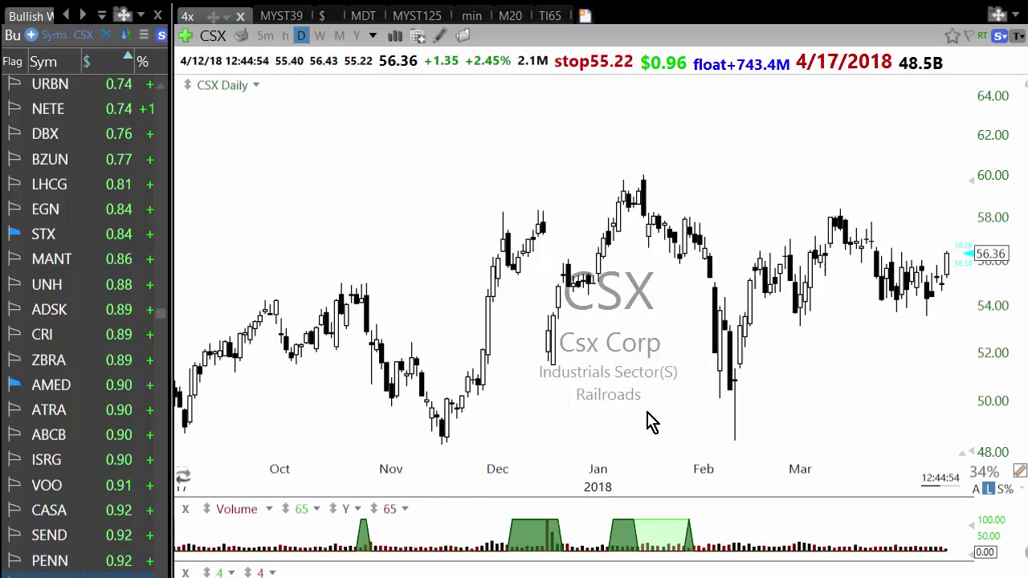
scroll(664, 429, "up", 3)
scroll(663, 434, "up", 1)
scroll(666, 425, "down", 1)
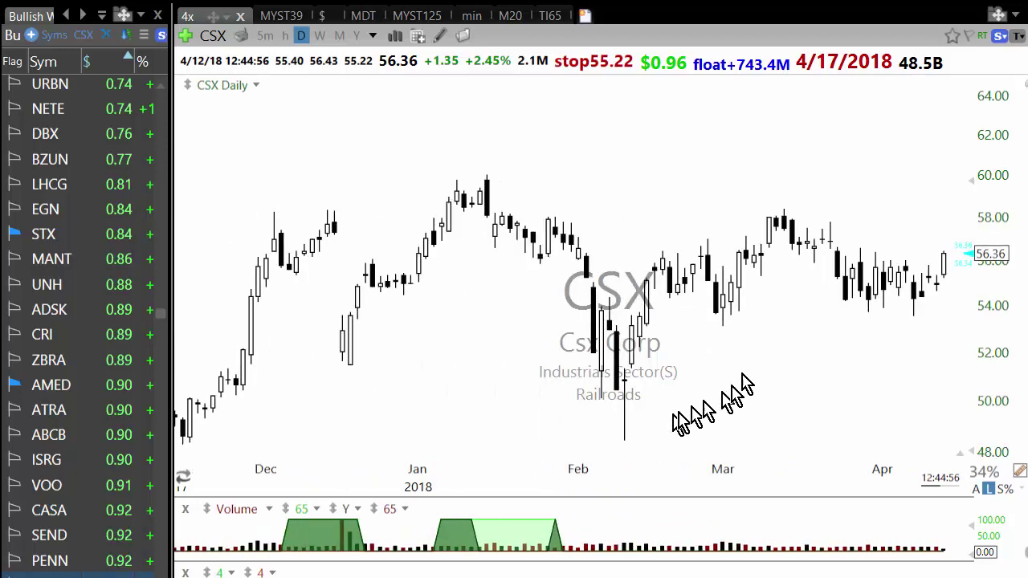
scroll(759, 329, "down", 1)
scroll(790, 366, "up", 1)
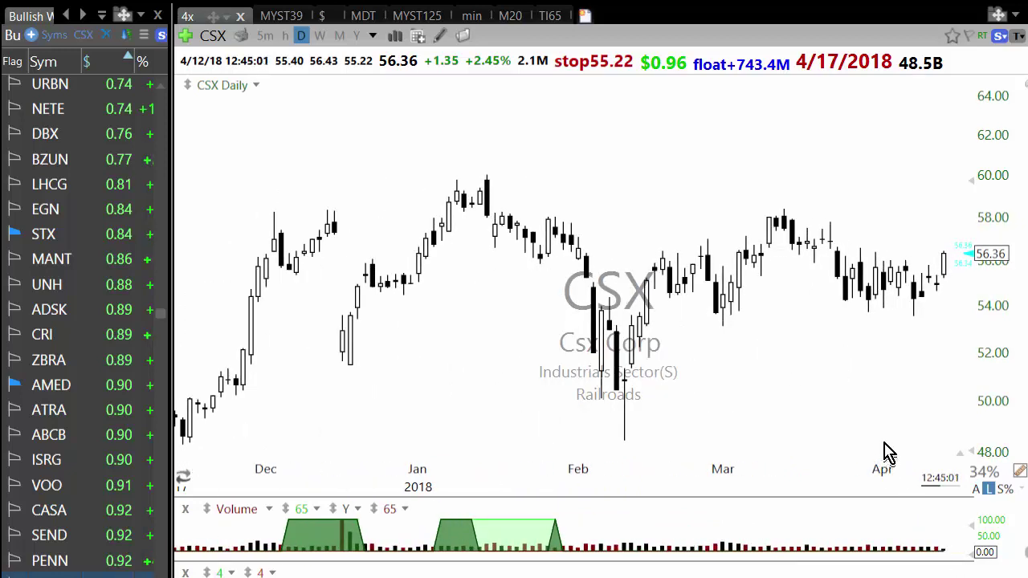
scroll(887, 446, "up", 1)
scroll(890, 281, "down", 1)
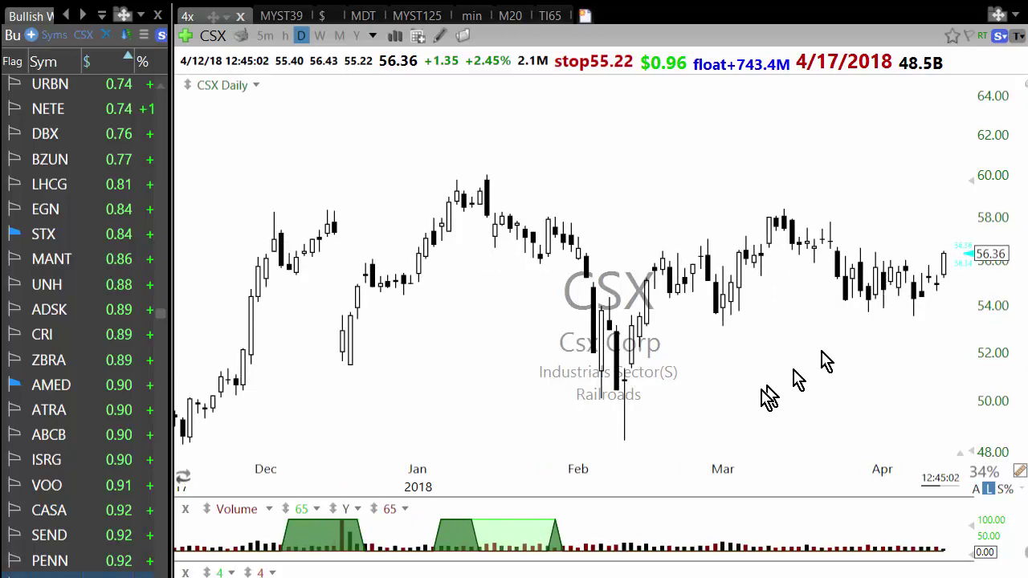
key("space")
key("space")
key("space")
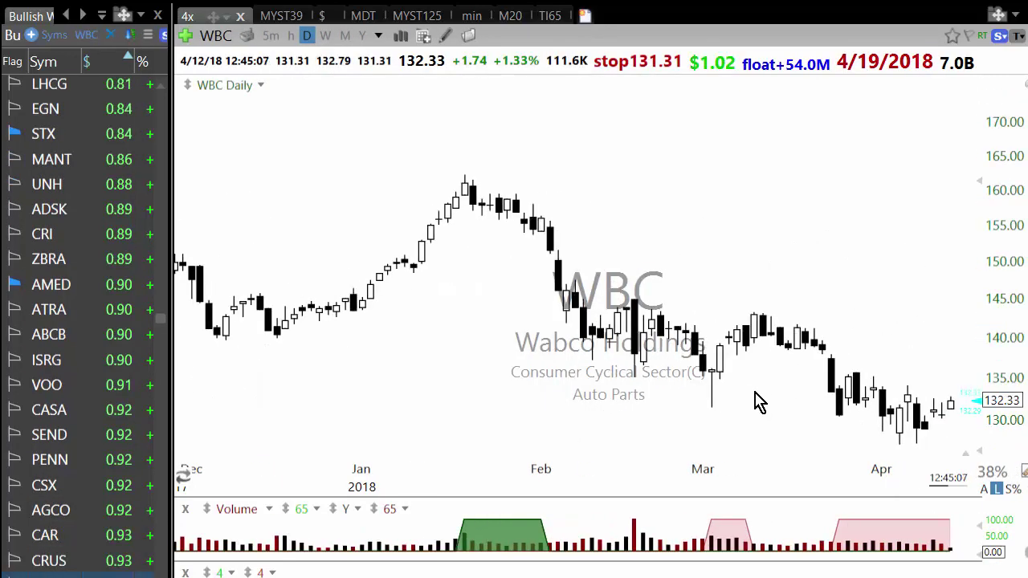
Step: Step through the watchlist charts past BPOP, WP, LYB, ADBE and HUBS to AA
key("space")
key("space")
key("space")
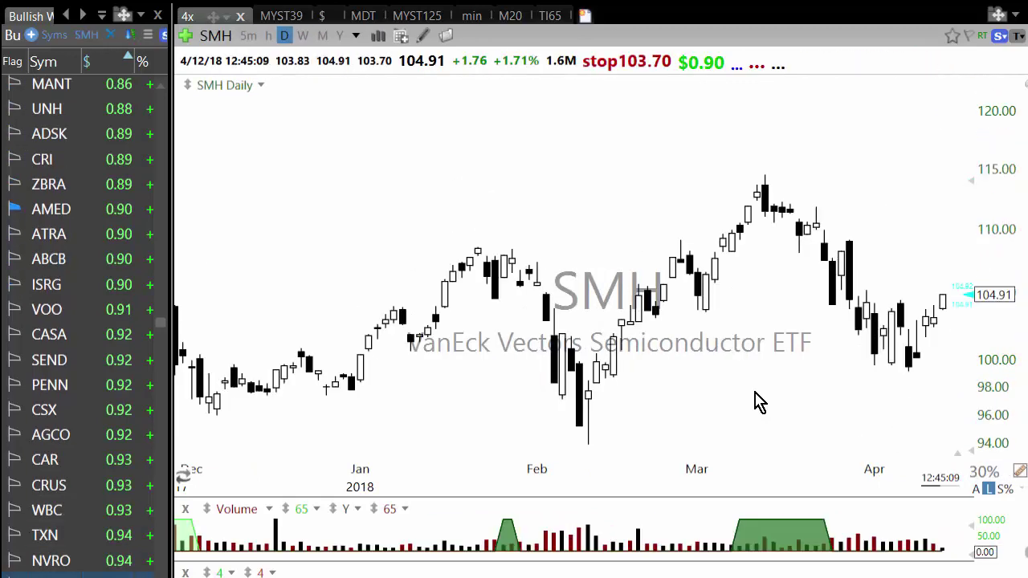
key("space")
key("space")
key("space")
key("space")
key("space")
key("space")
key("space")
key("space")
key("space")
key("space")
key("space")
key("space")
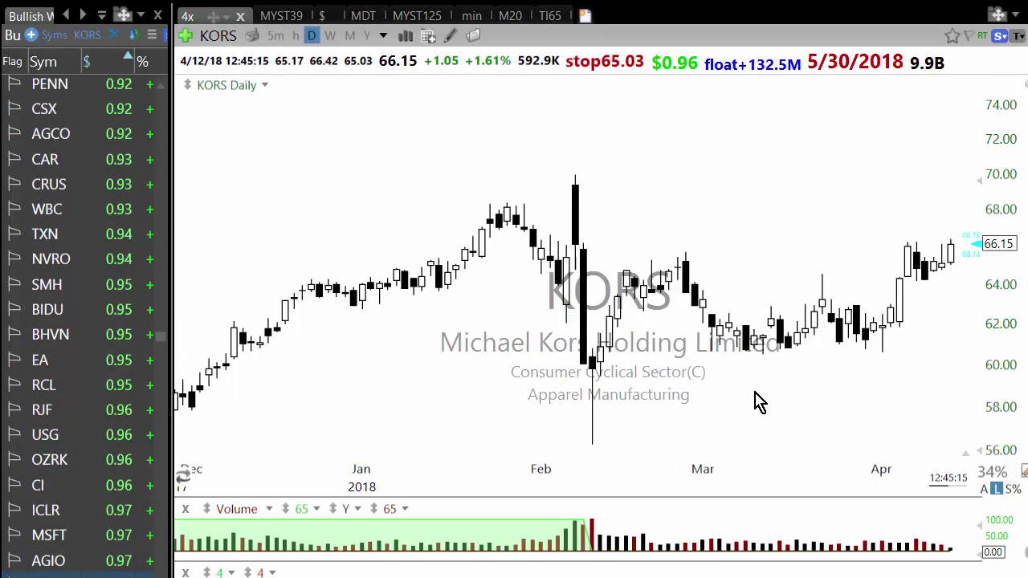
key("space")
key("space")
key("space")
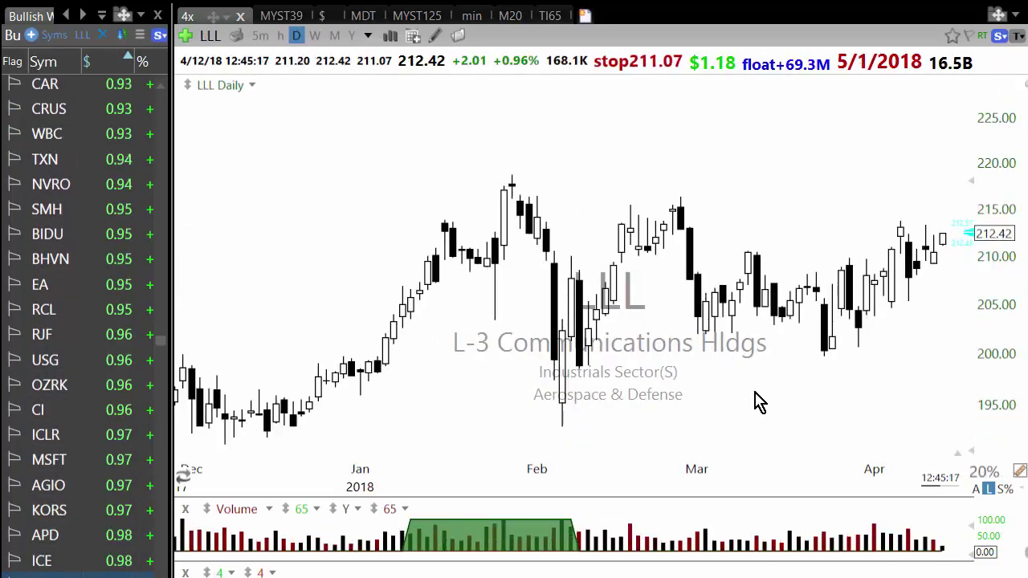
key("space")
key("space")
key("space")
key("space")
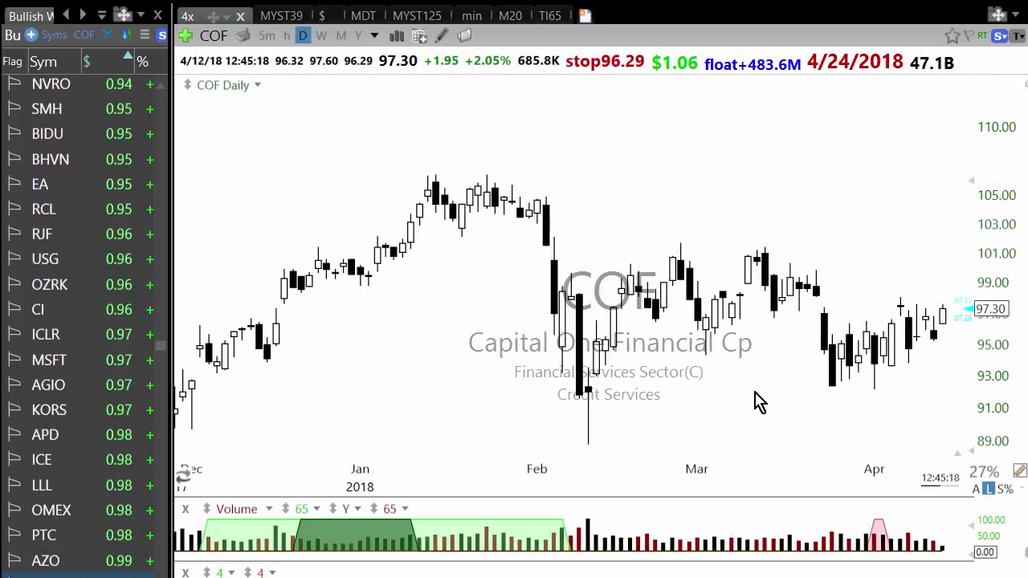
key("space")
key("space")
key("space")
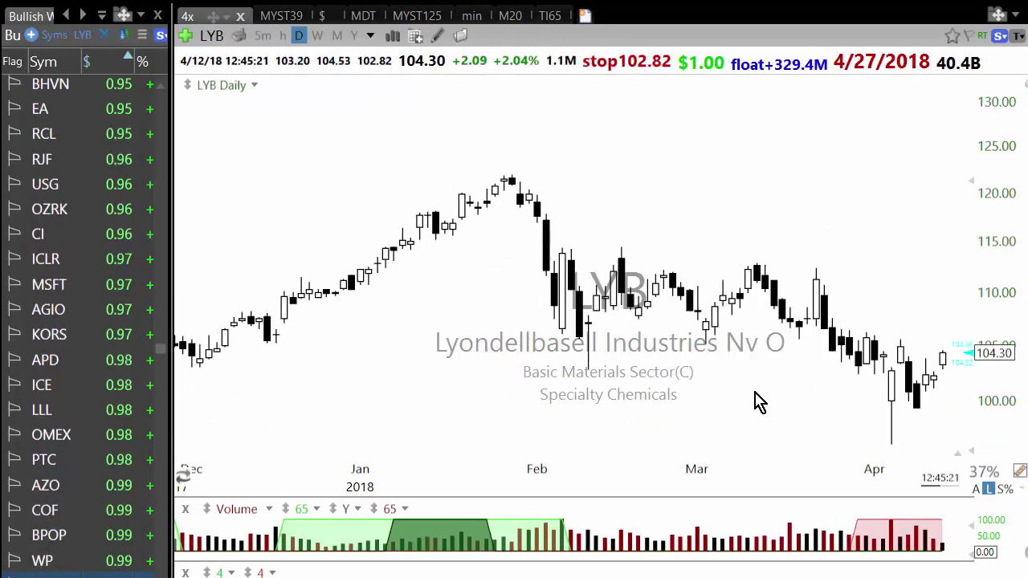
key("space")
key("space")
key("space")
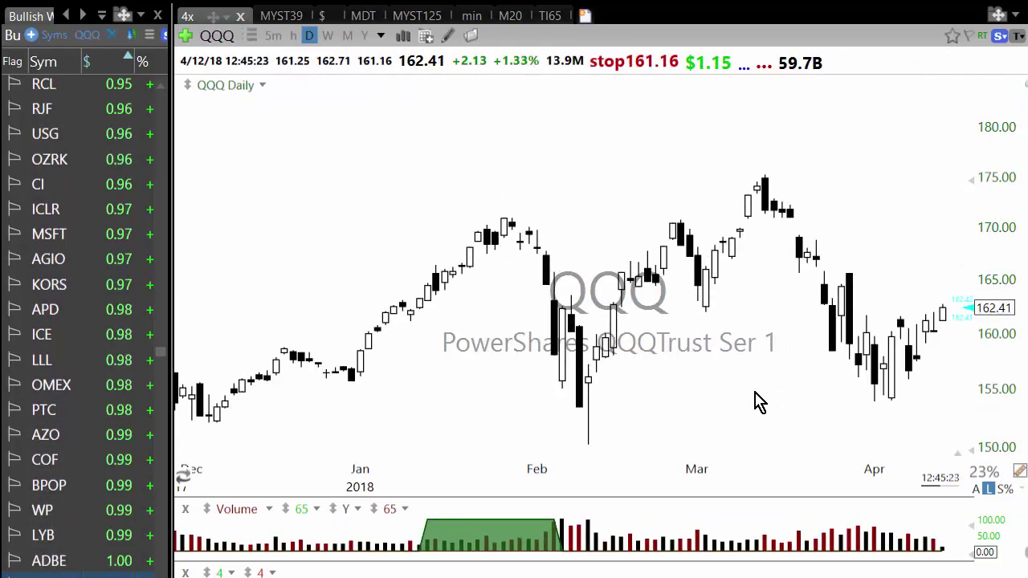
key("space")
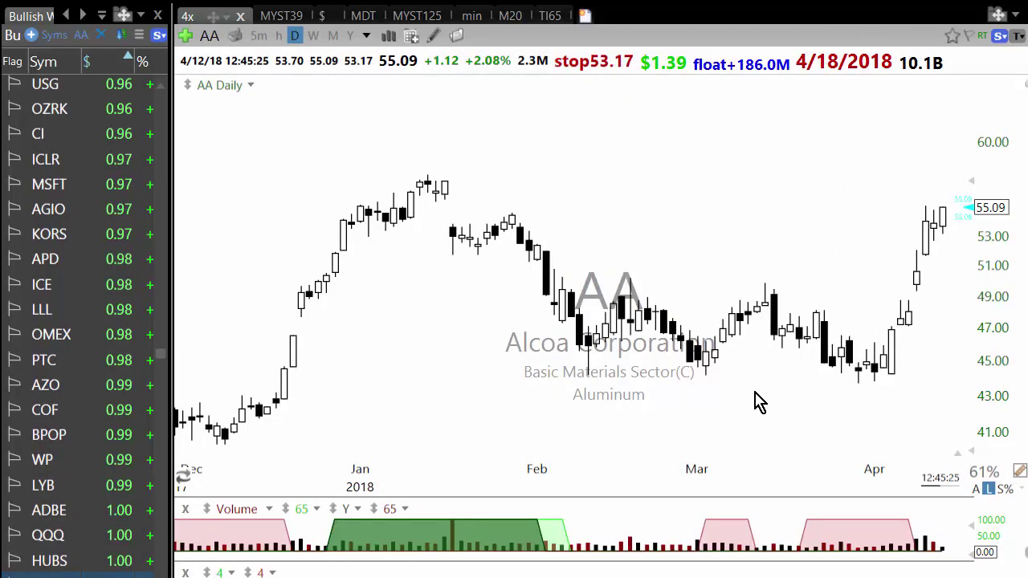
key("space")
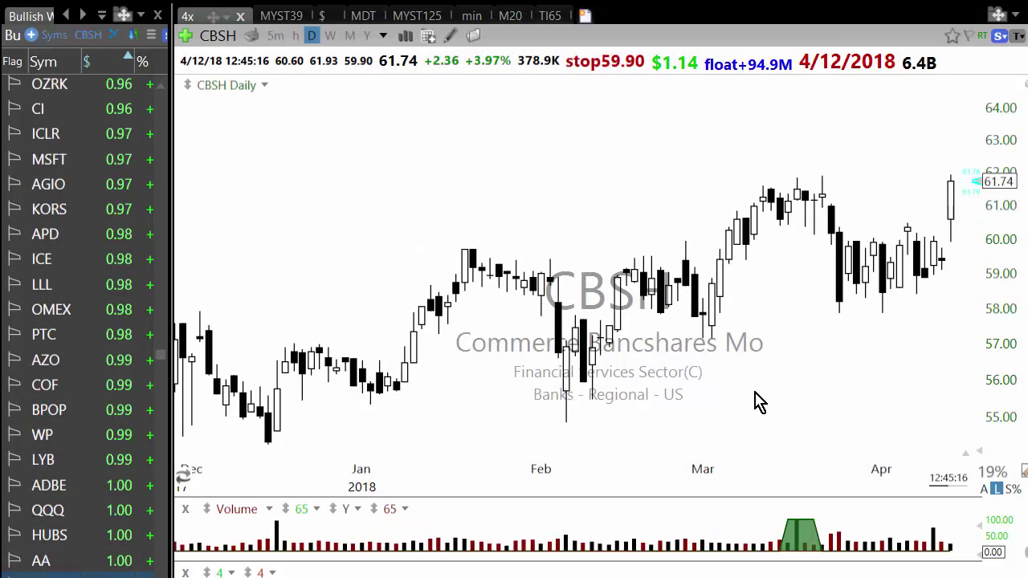
scroll(679, 390, "down", 1)
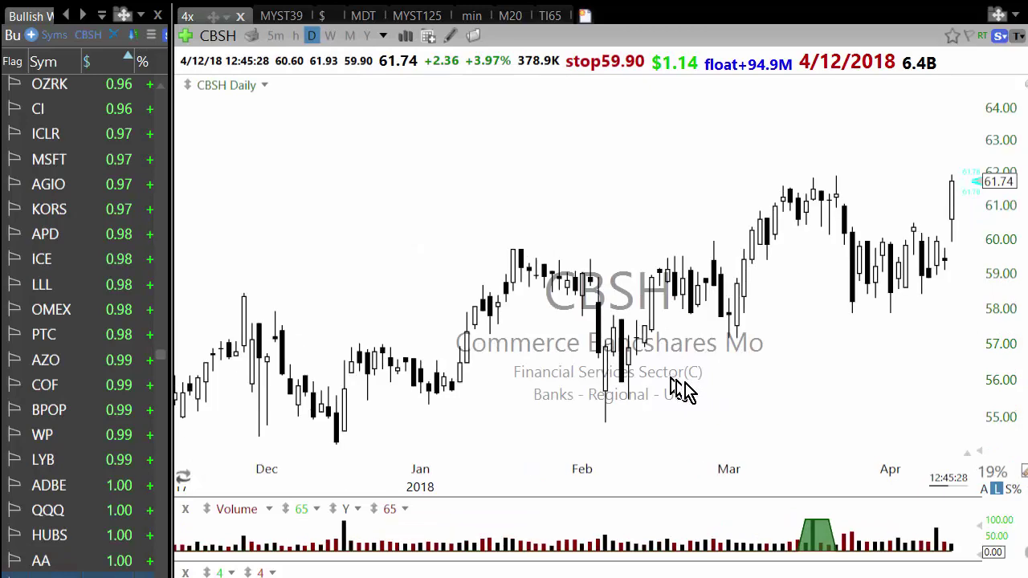
Step: Check the SPY chart, then step onward from LH through more charts to CTAS
type("SPY")
key("Return")
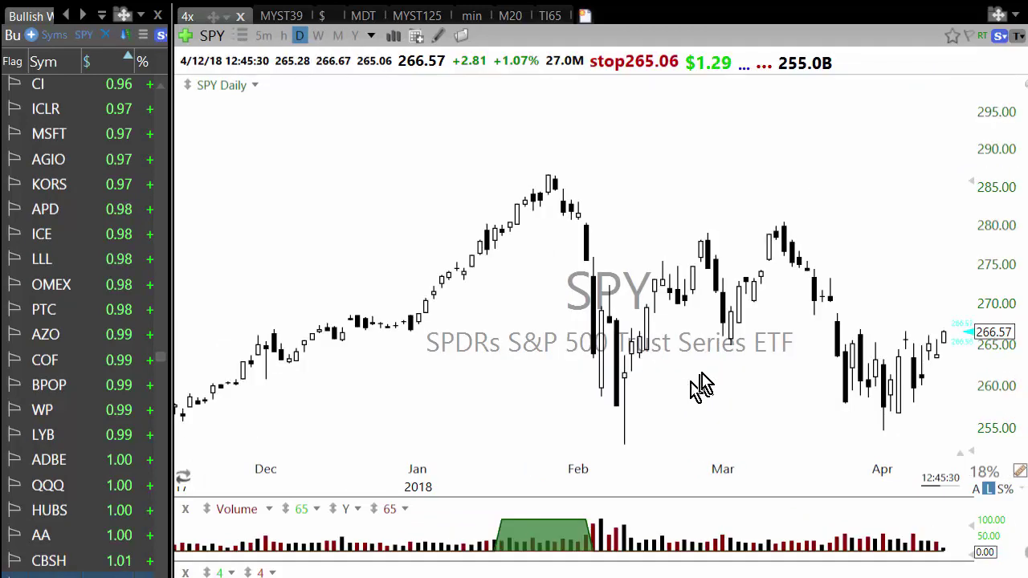
scroll(703, 384, "up", 1)
key("space")
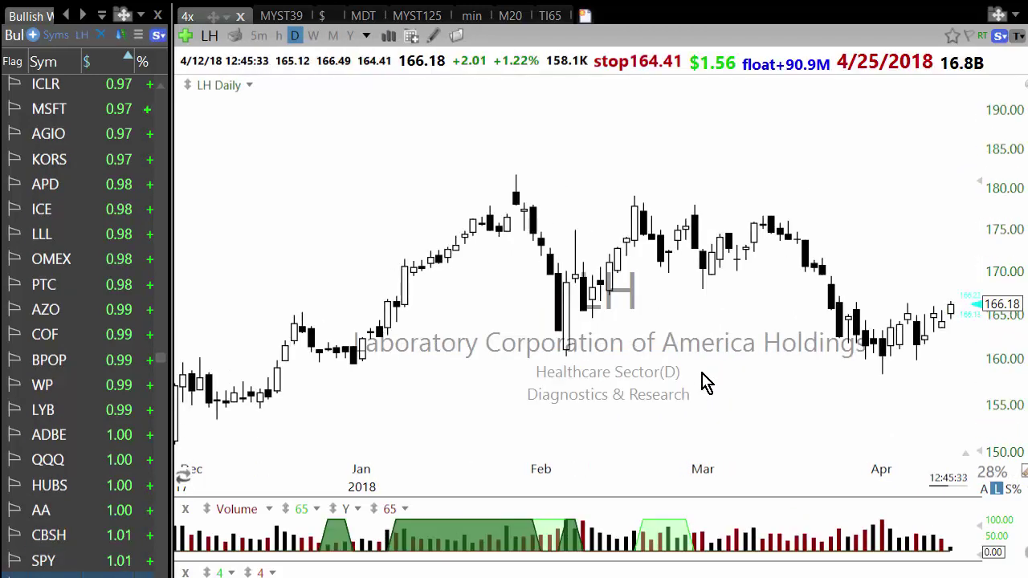
key("space")
key("space")
key("space")
key("space")
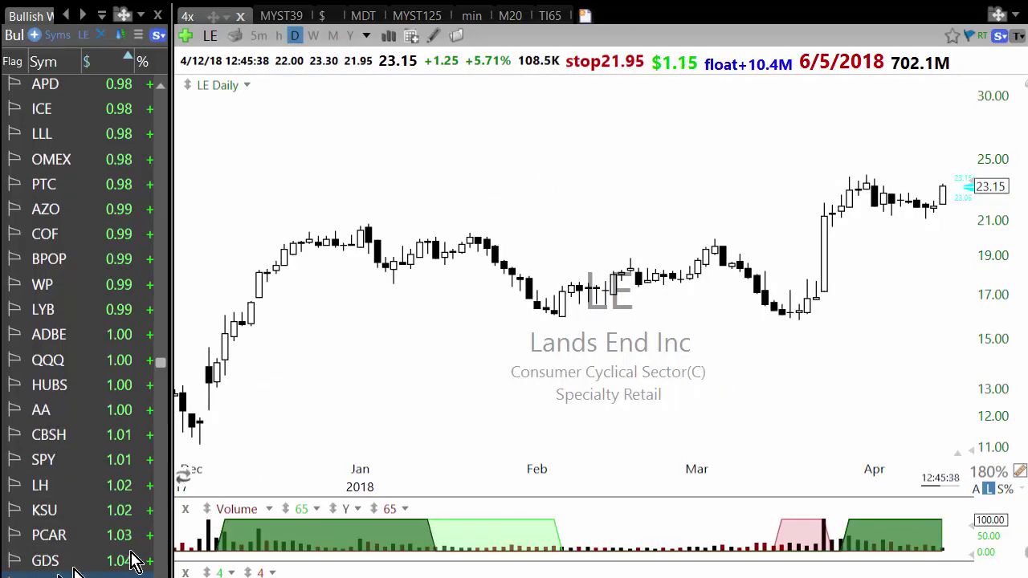
key("space")
key("space")
key("space")
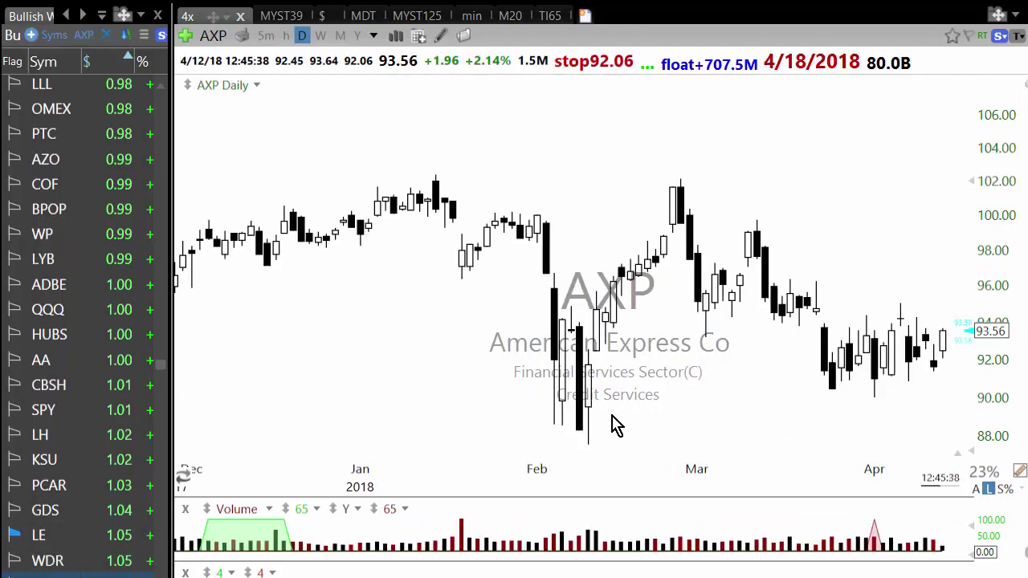
key("space")
key("space")
key("space")
key("space")
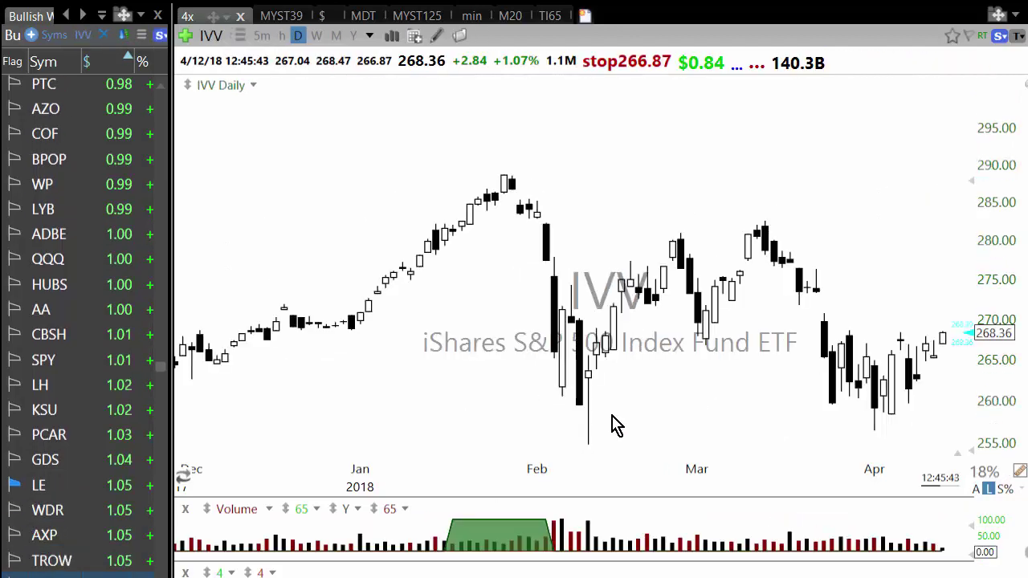
key("space")
key("space")
key("space")
key("space")
key("space")
key("space")
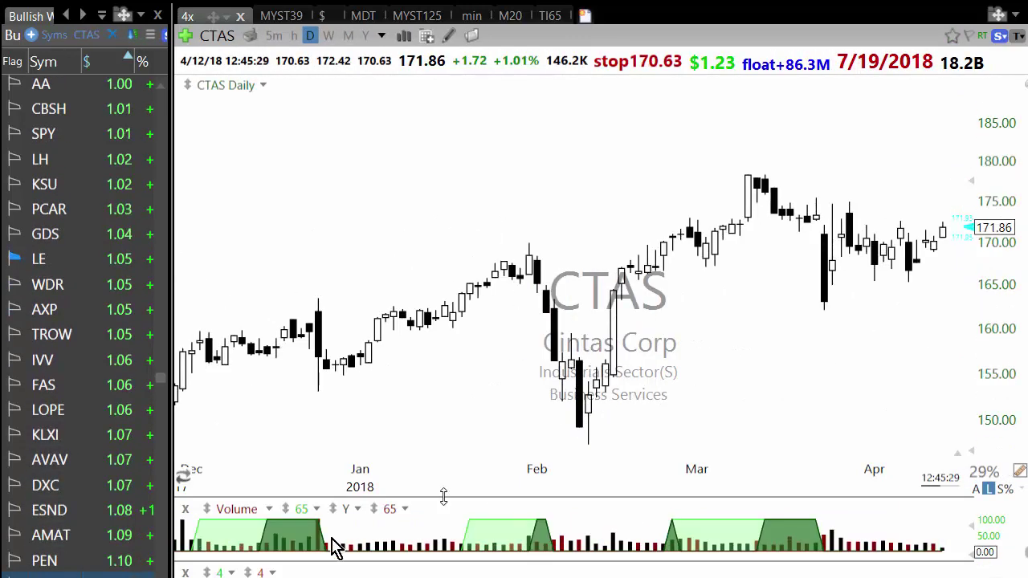
Step: Bring up PEN and zoom its chart, then advance to the NDAQ chart
left_click(93, 560)
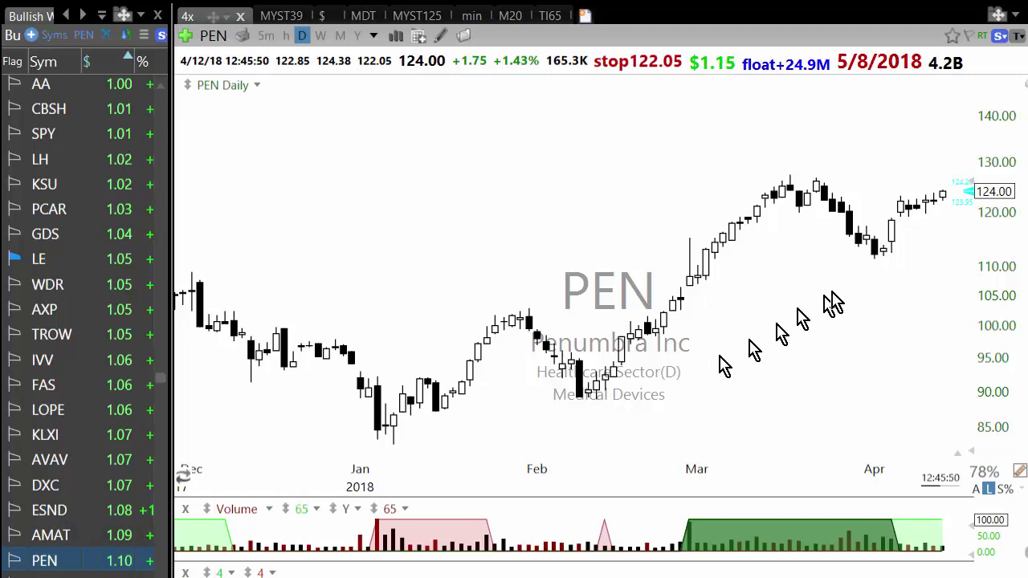
scroll(851, 291, "up", 3)
scroll(941, 218, "down", 1)
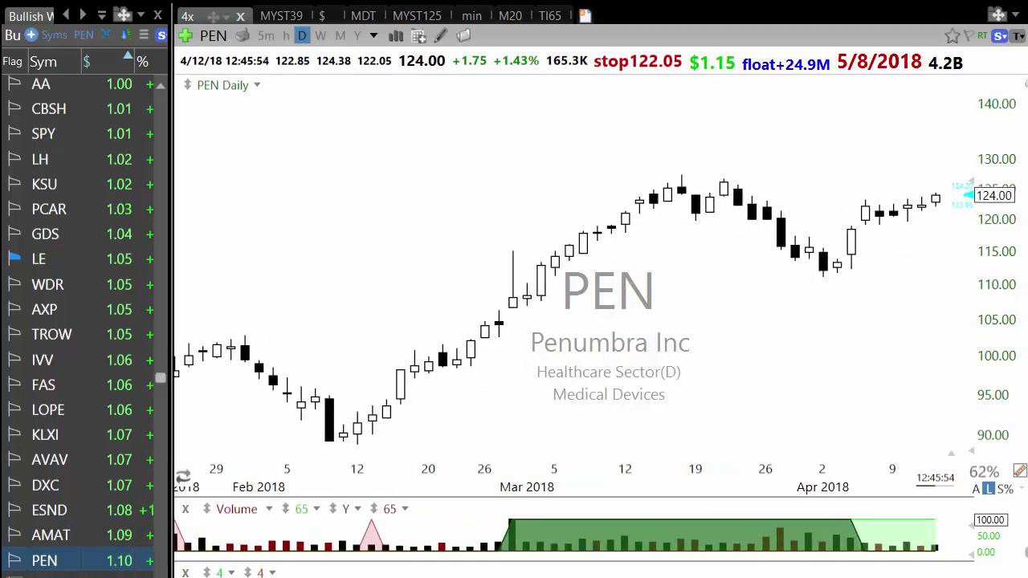
scroll(620, 403, "down", 1)
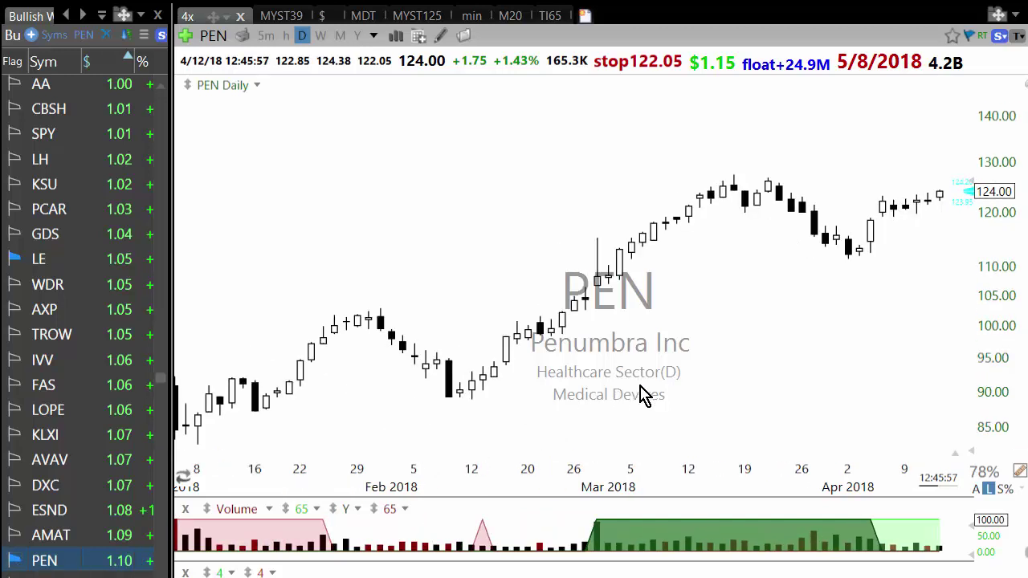
key("space")
key("space")
key("space")
key("space")
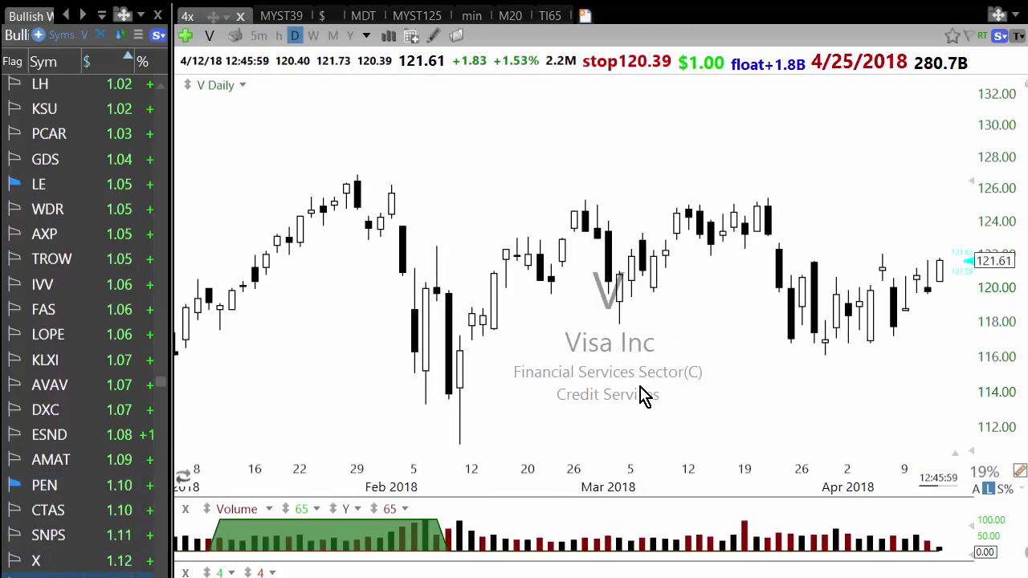
key("space")
Step: Keep stepping through the following watchlist charts, past MGM, ITA and IXN
scroll(644, 397, "down", 1)
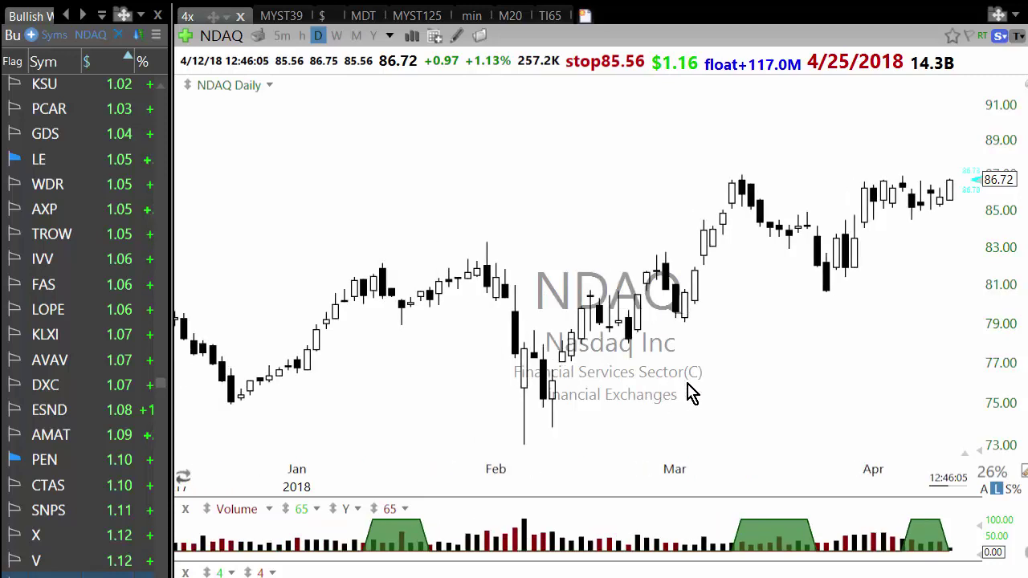
key("space")
key("space")
key("space")
key("space")
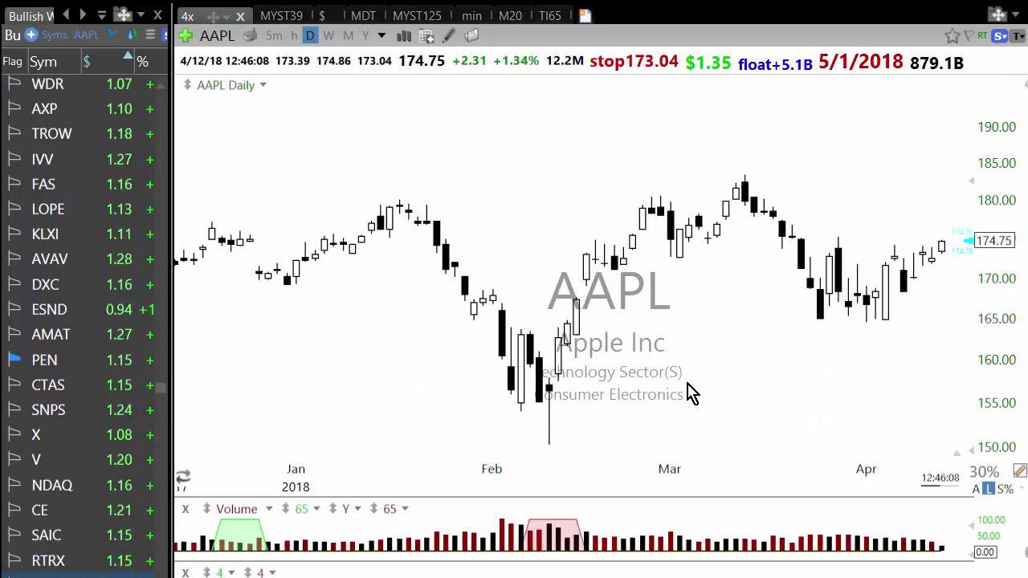
key("space")
key("space")
key("space")
key("space")
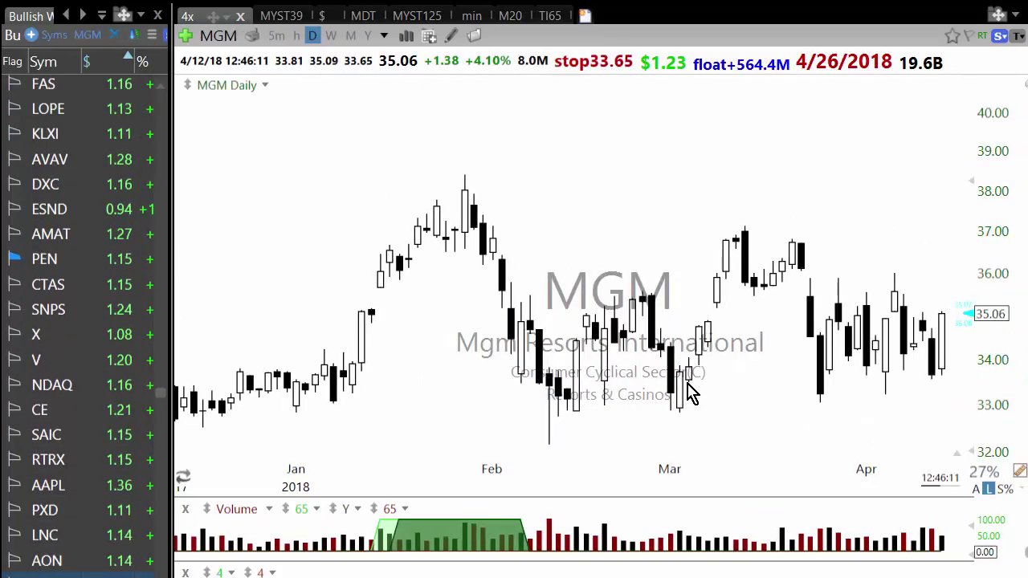
key("space")
key("space")
key("space")
key("space")
key("space")
key("space")
key("space")
key("space")
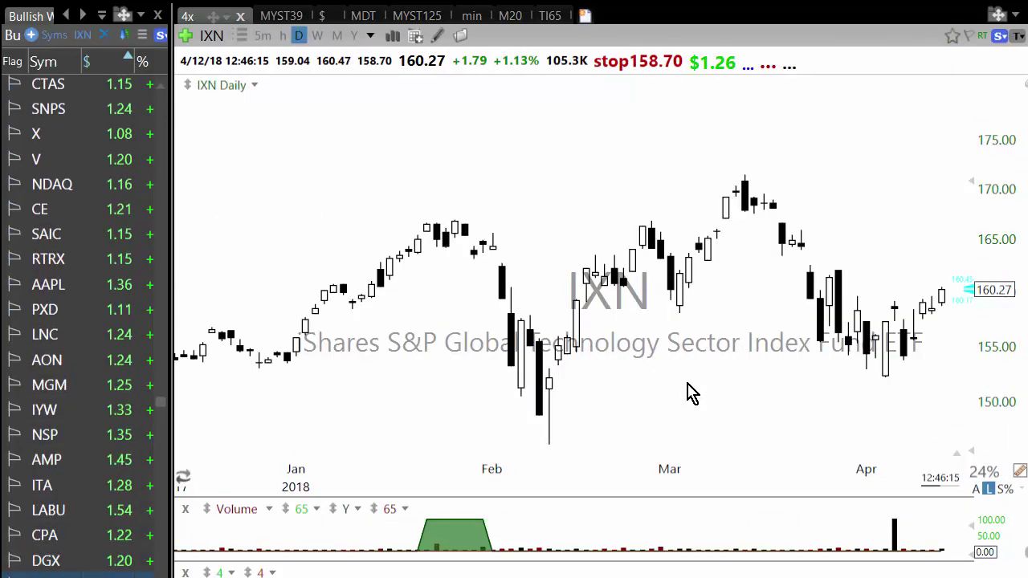
key("space")
key("space")
key("space")
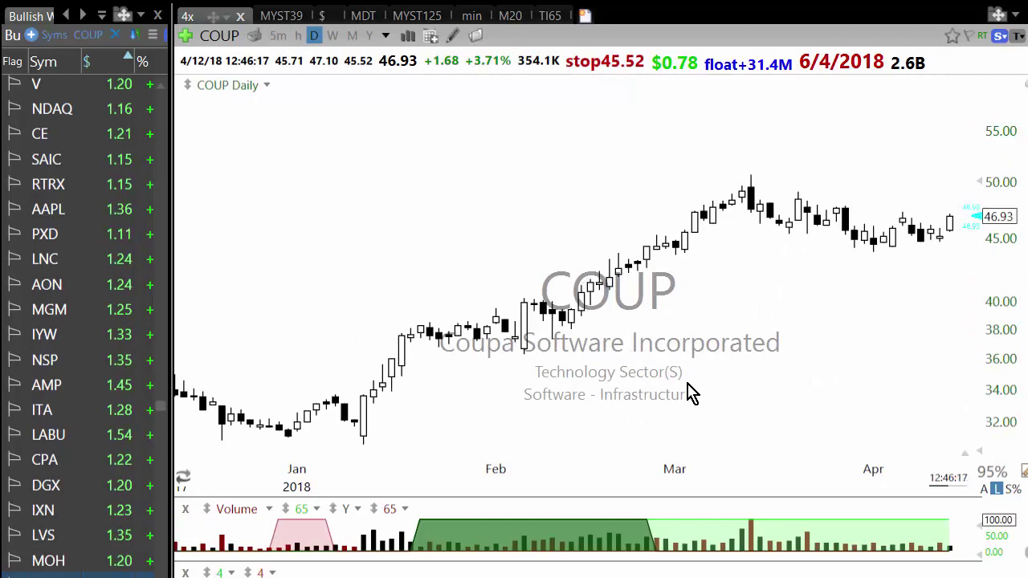
scroll(715, 387, "down", 2)
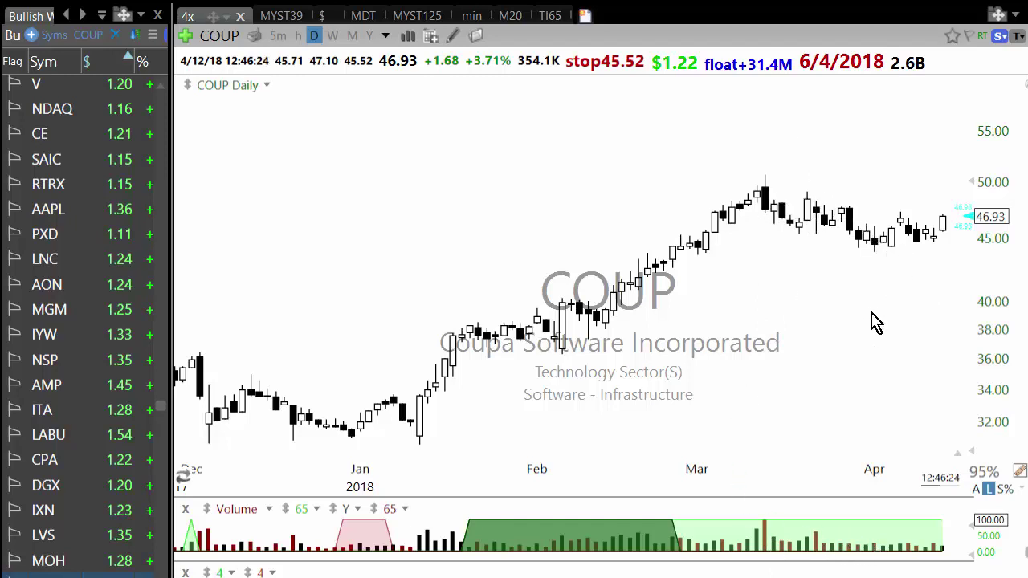
key("space")
key("space")
key("space")
key("space")
key("space")
key("space")
key("space")
key("space")
key("space")
key("space")
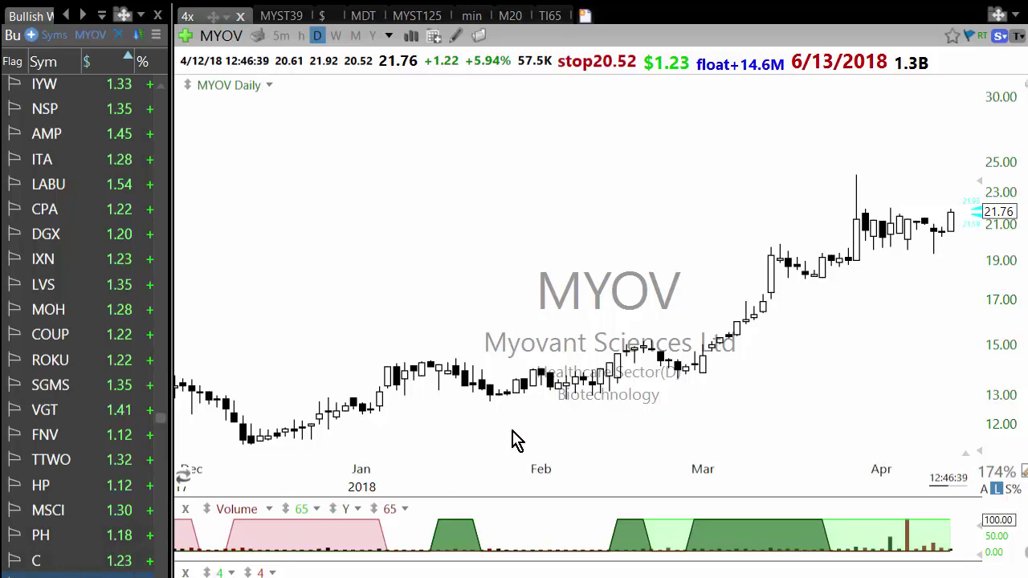
Step: Advance from MYOV through CFR, ROK, XLNX and KLAC to the SOXX and TDOC charts
key("space")
key("space")
key("space")
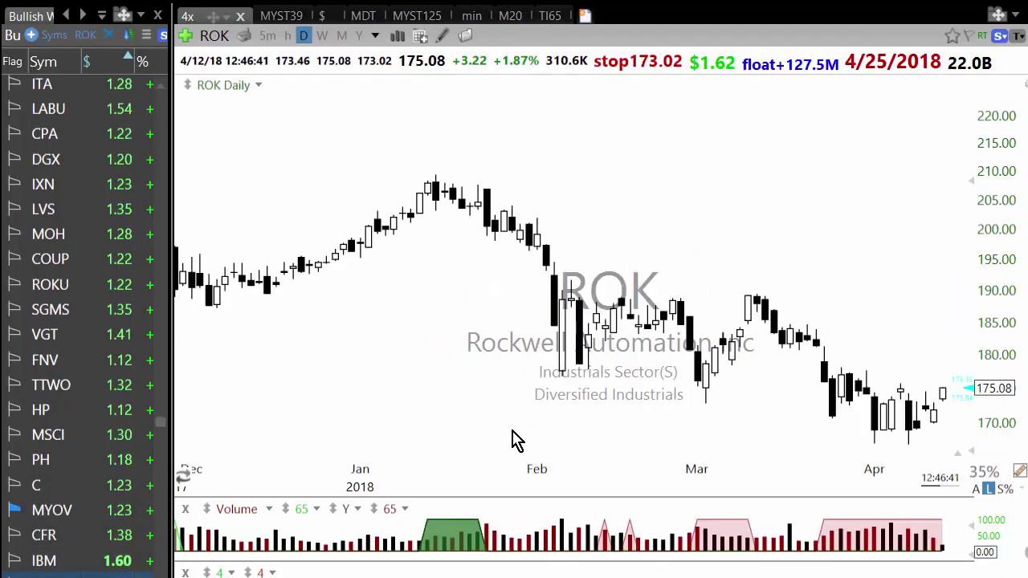
key("space")
key("space")
key("space")
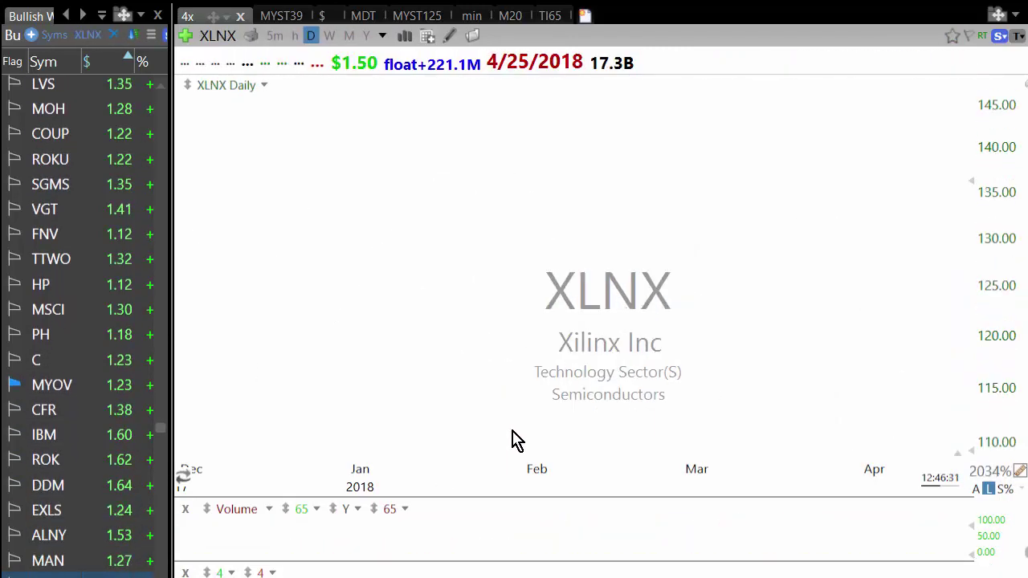
key("space")
key("space")
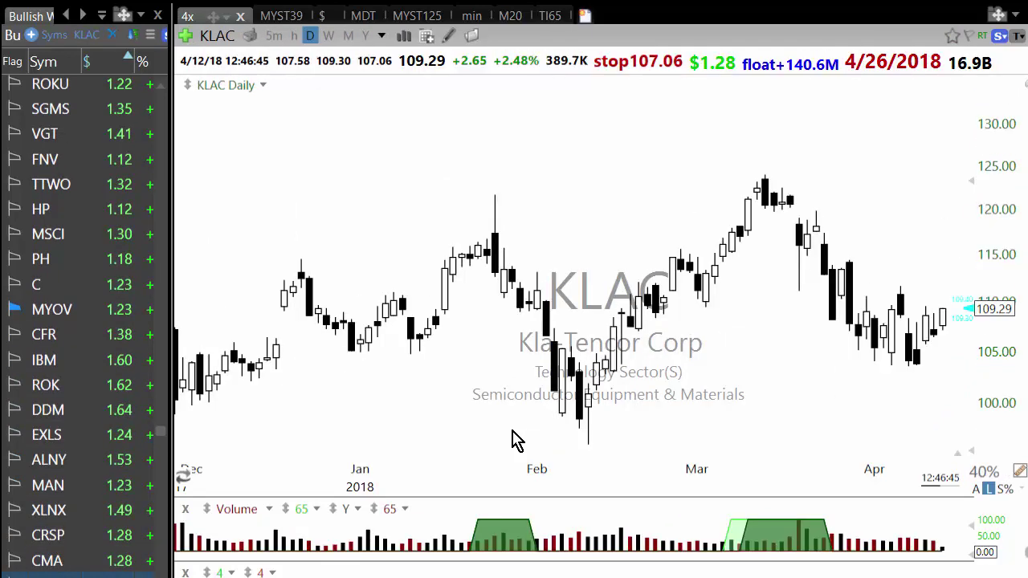
key("space")
key("space")
key("space")
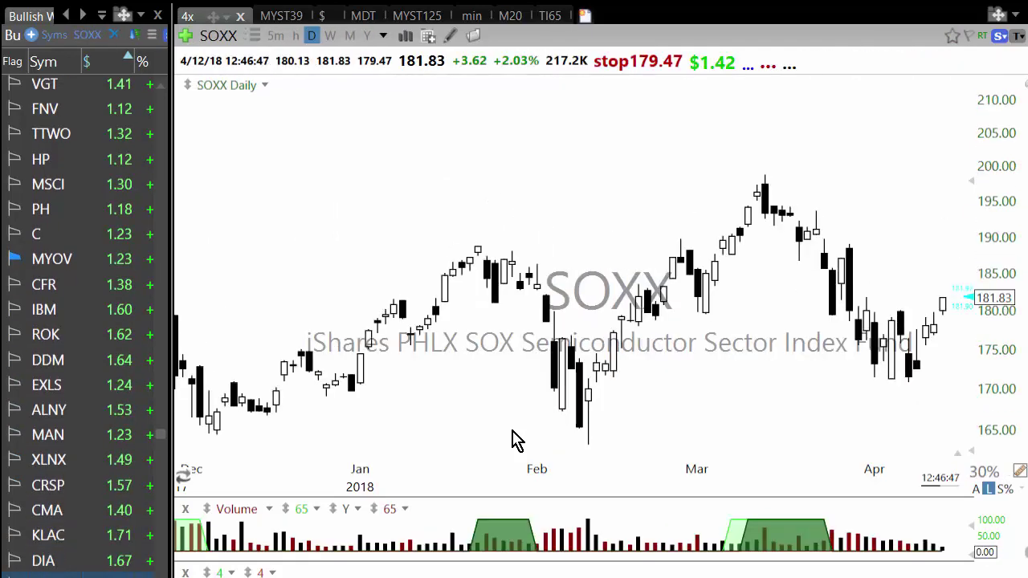
key("space")
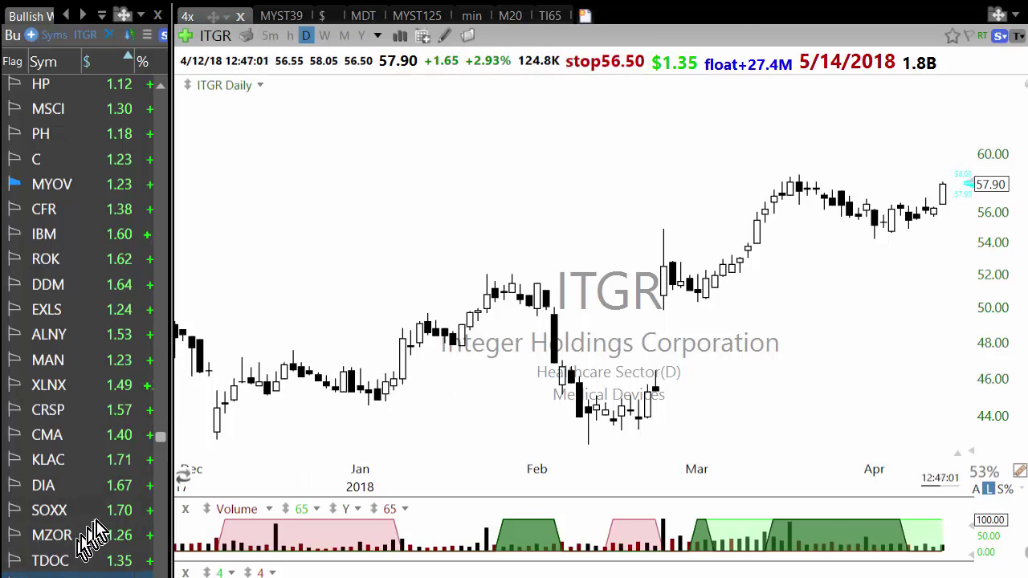
Step: Bring up AVXS and step down through PLT and the next charts to DWDP
scroll(95, 534, "down", 3)
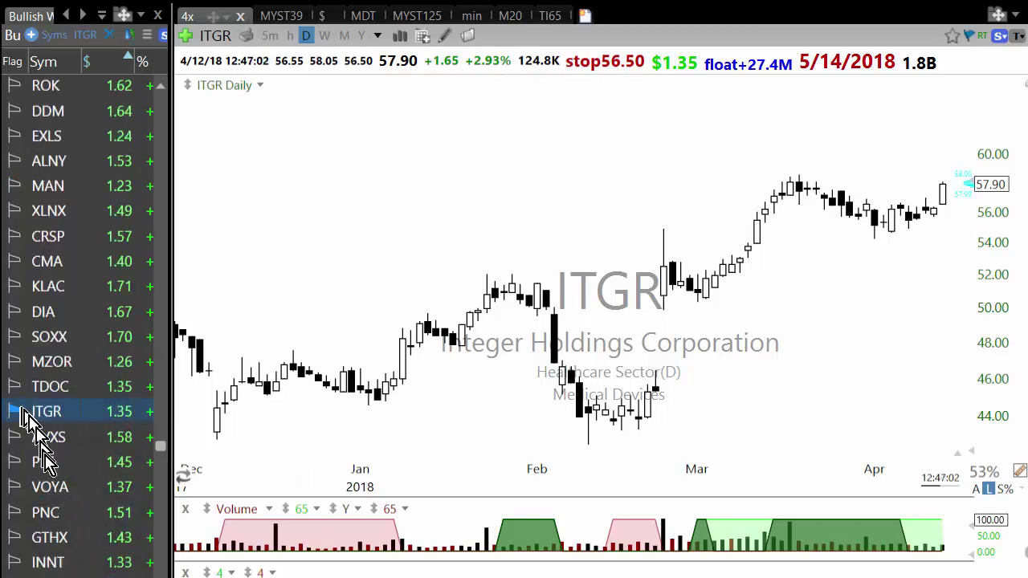
left_click(45, 439)
key("Down")
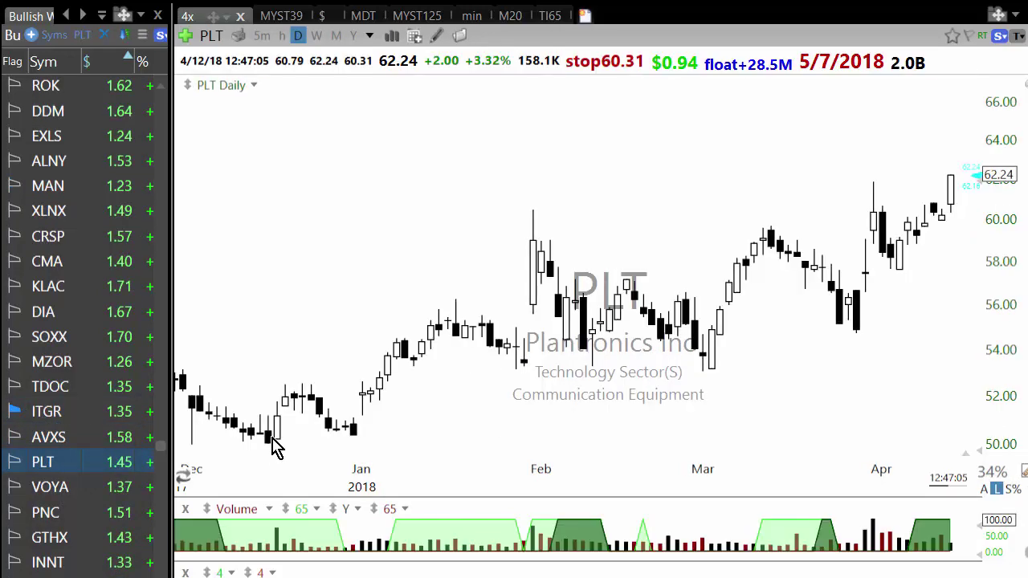
key("Down")
key("Down")
key("Down")
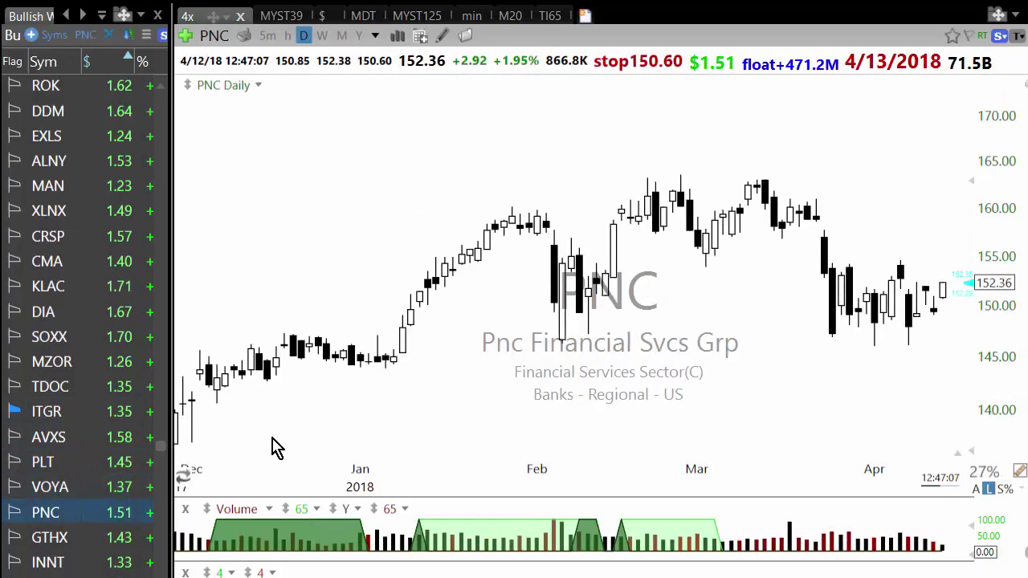
key("Down")
key("Down")
key("Down")
key("Down")
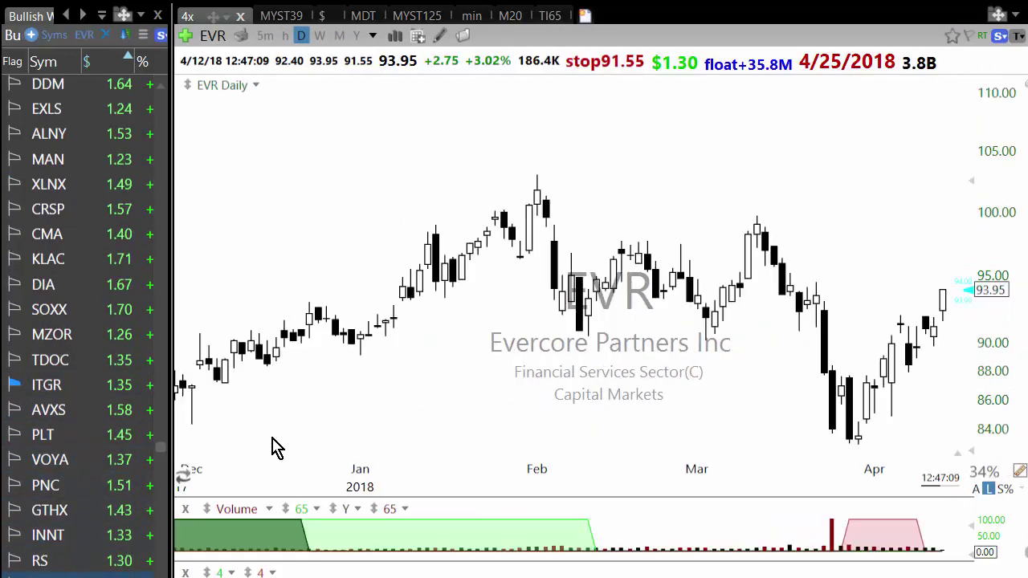
key("Down")
key("Down")
key("Down")
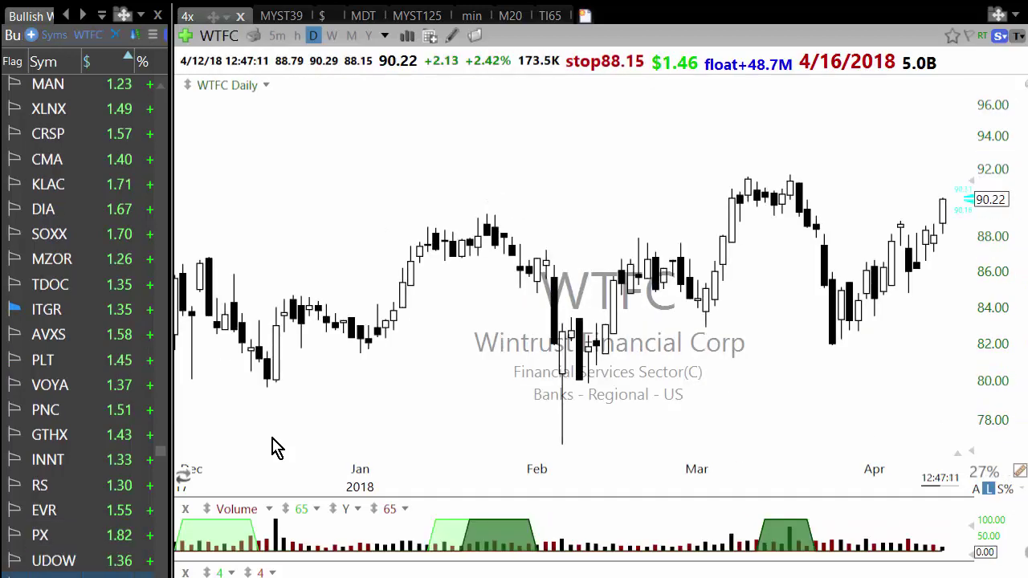
key("Down")
key("Down")
key("Down")
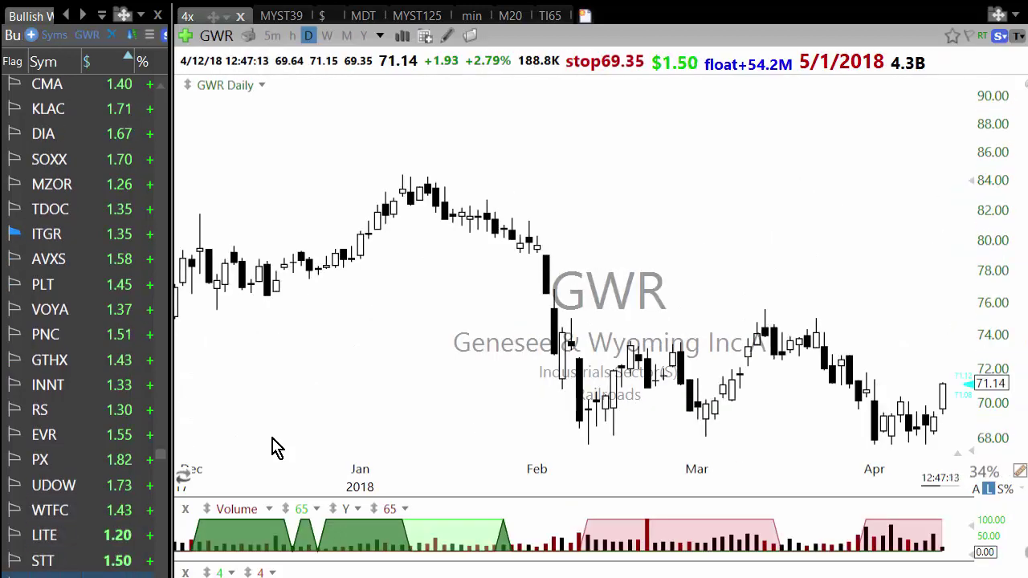
key("Down")
key("Down")
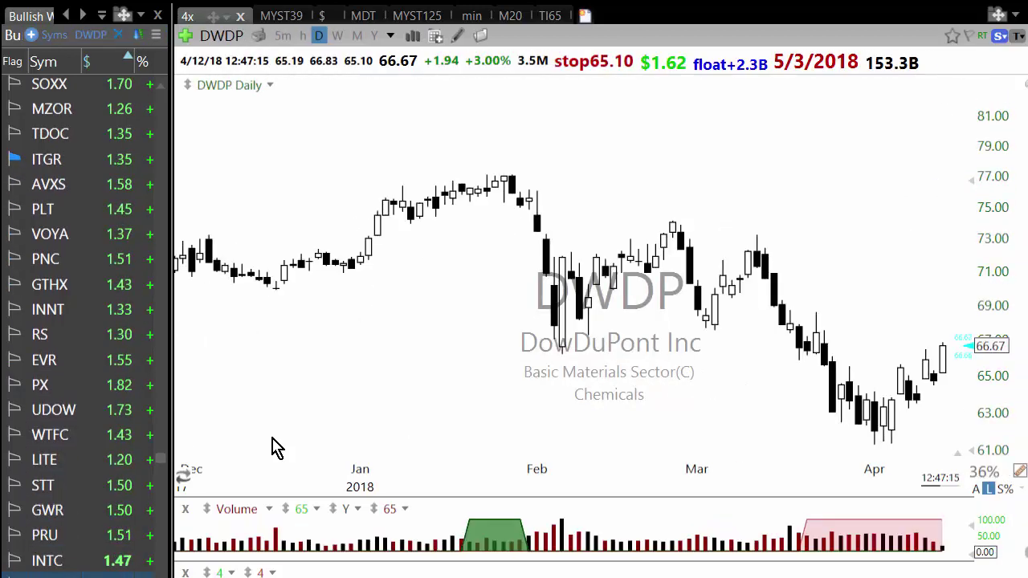
Step: Revisit GWR, then step from PRU through COHR, FANG, ZION, ACN, MU, HUM and ODFL
left_click(115, 512)
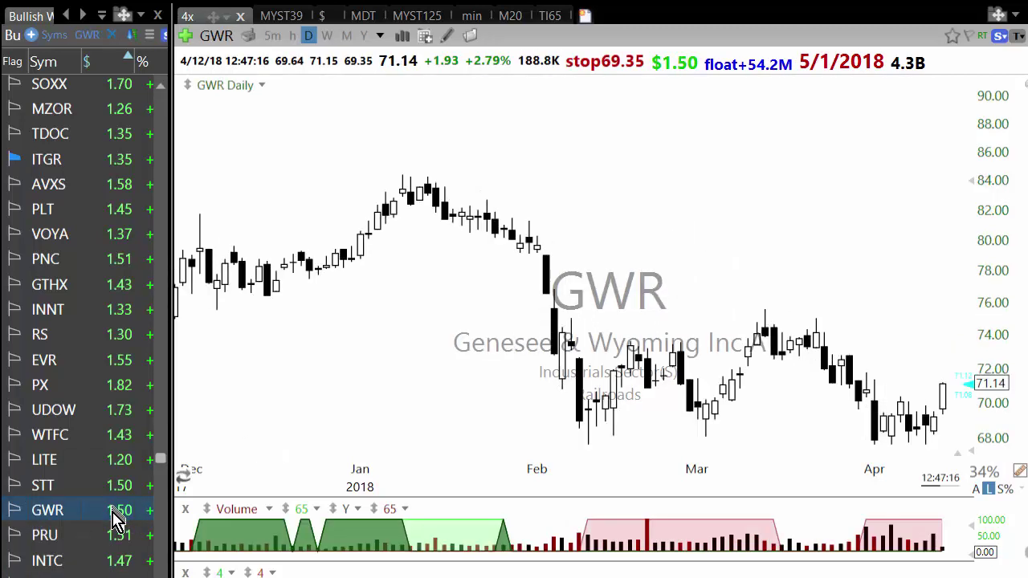
left_click(50, 536)
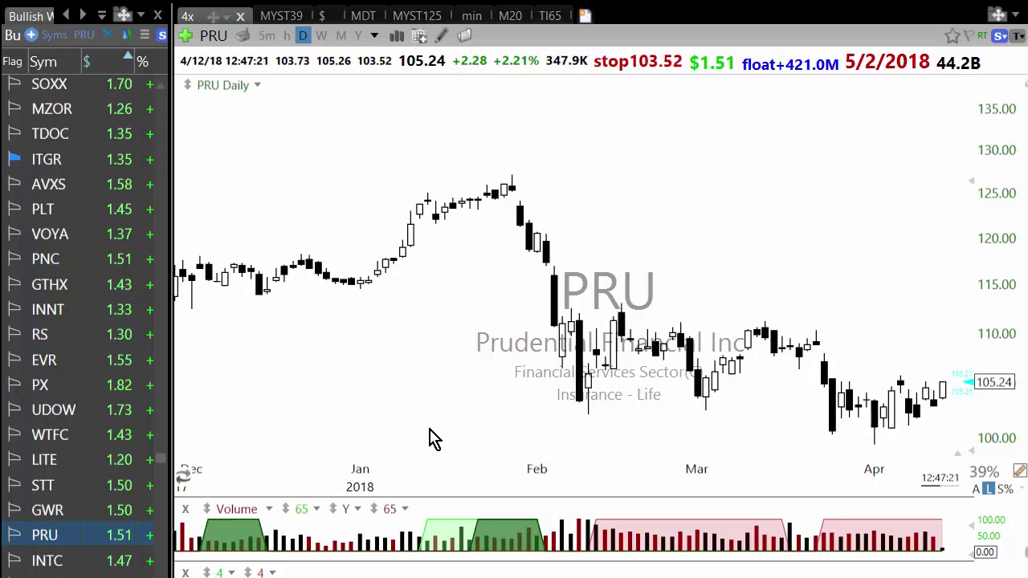
key("Down")
key("Down")
key("Down")
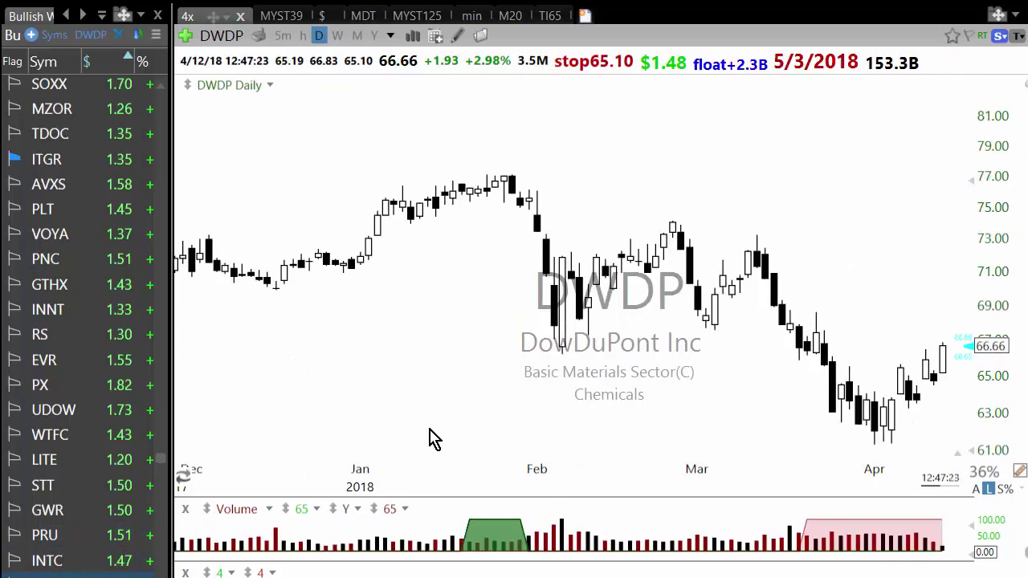
key("Down")
key("Down")
key("Down")
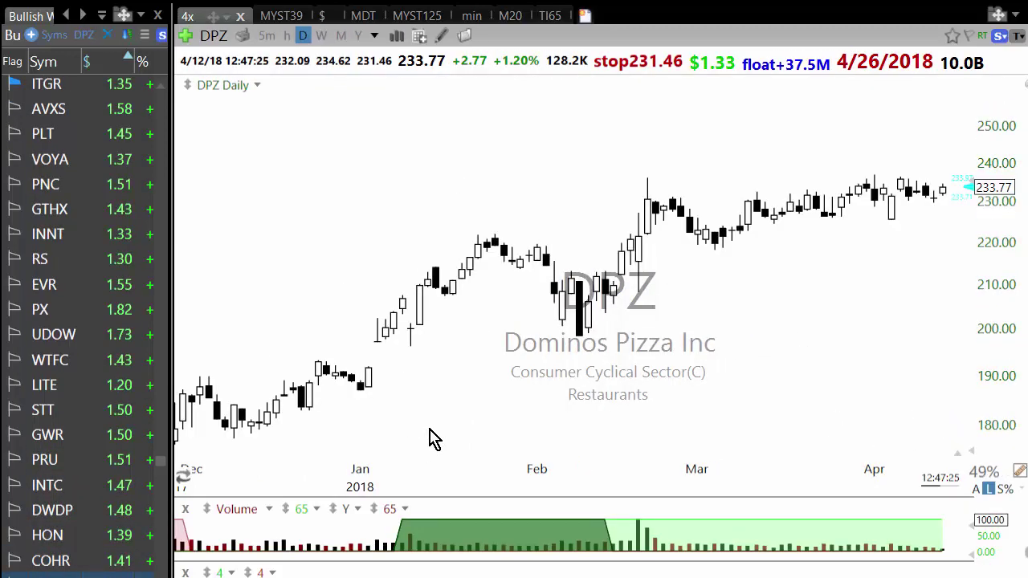
key("Down")
key("Down")
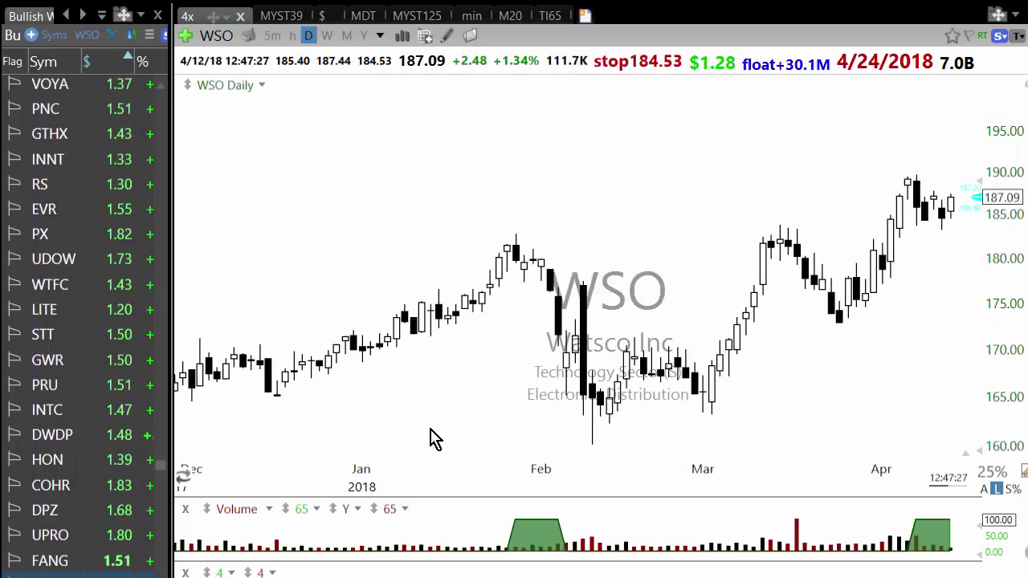
key("Down")
key("Down")
key("Down")
key("Down")
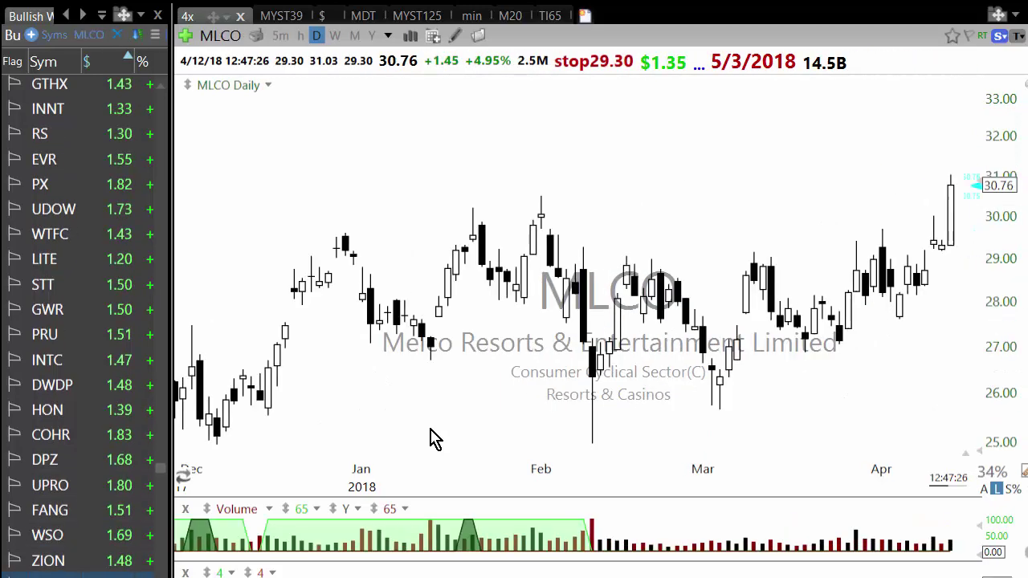
key("Down")
key("Down")
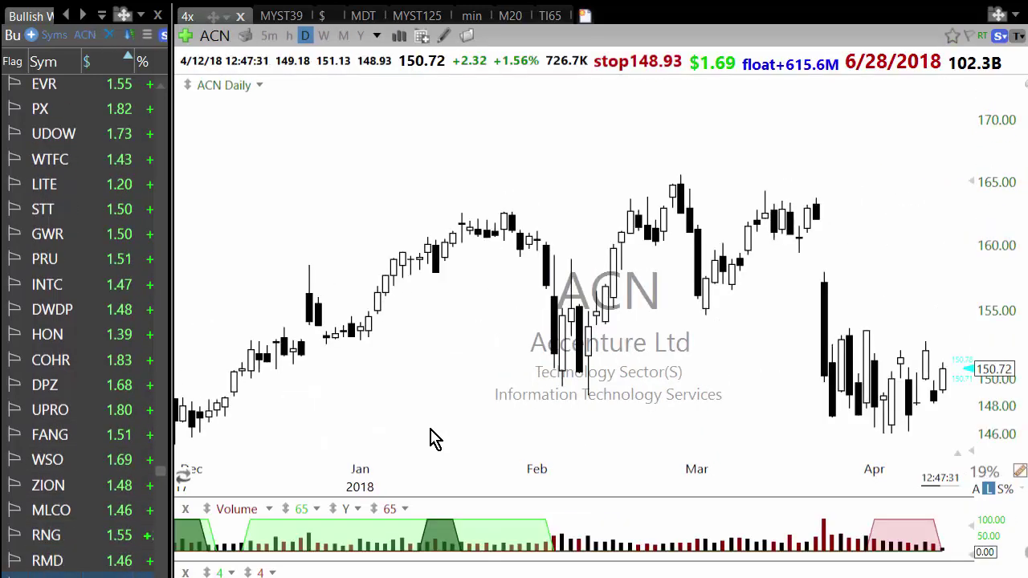
key("Down")
key("Down")
key("Down")
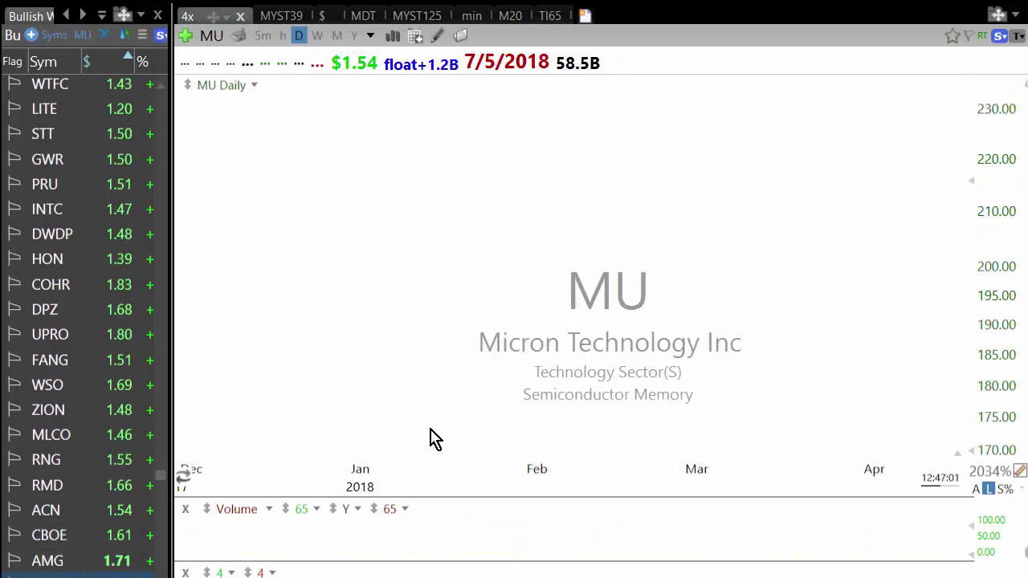
key("Down")
key("Down")
key("Down")
key("Down")
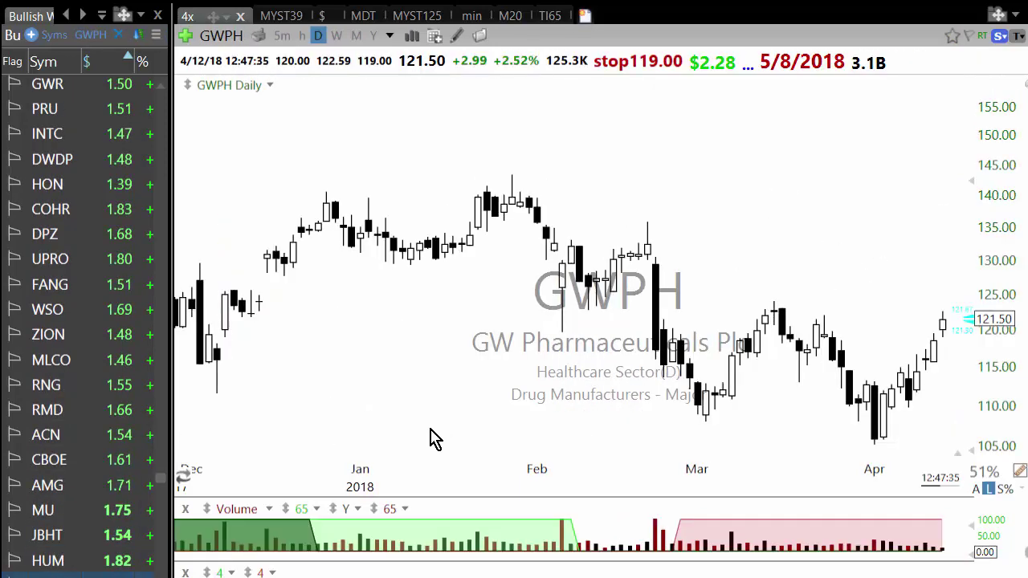
key("Down")
key("Down")
key("Down")
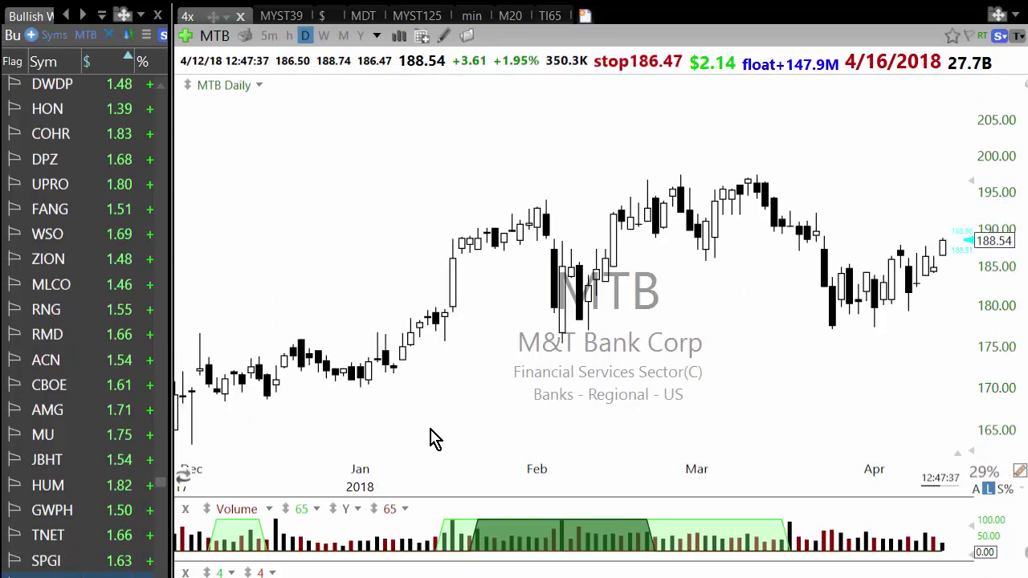
Step: Continue down through ANET, NTRS, PANW, JPM, OLED, CMI, NOW, JOBS and UNP to XPO
key("Down")
key("Down")
key("Down")
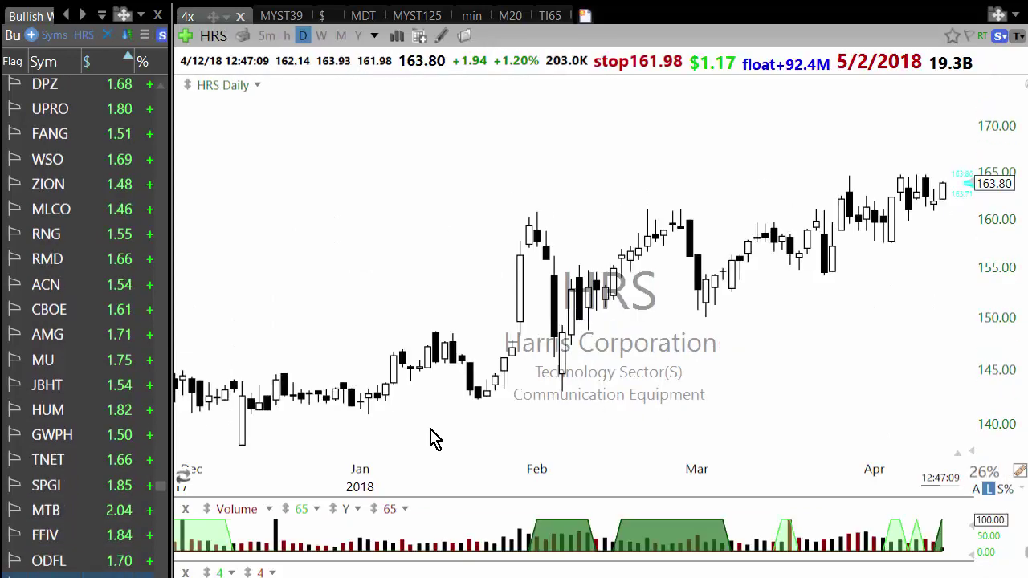
key("Down")
key("Down")
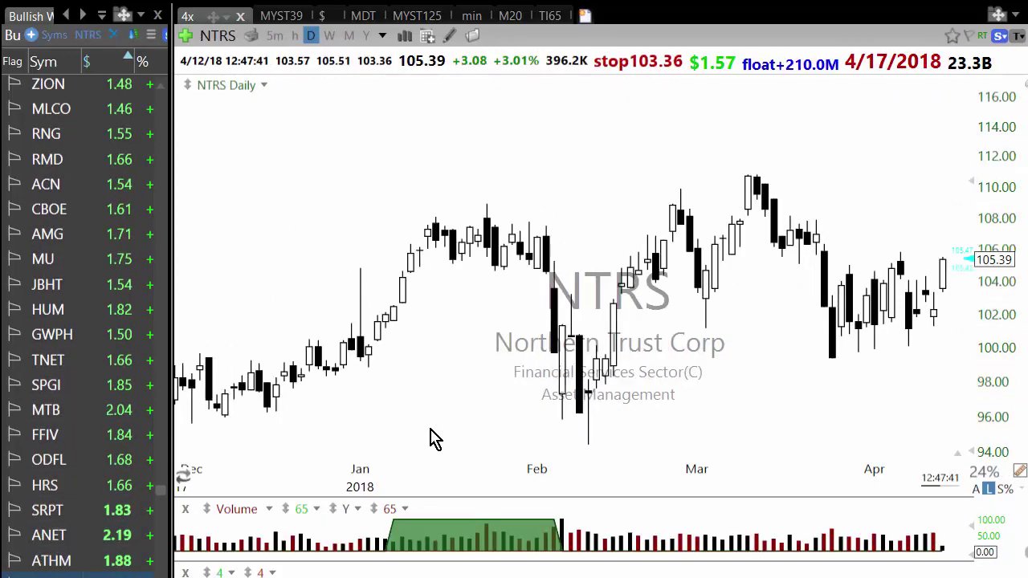
key("Down")
key("Down")
key("Down")
key("Down")
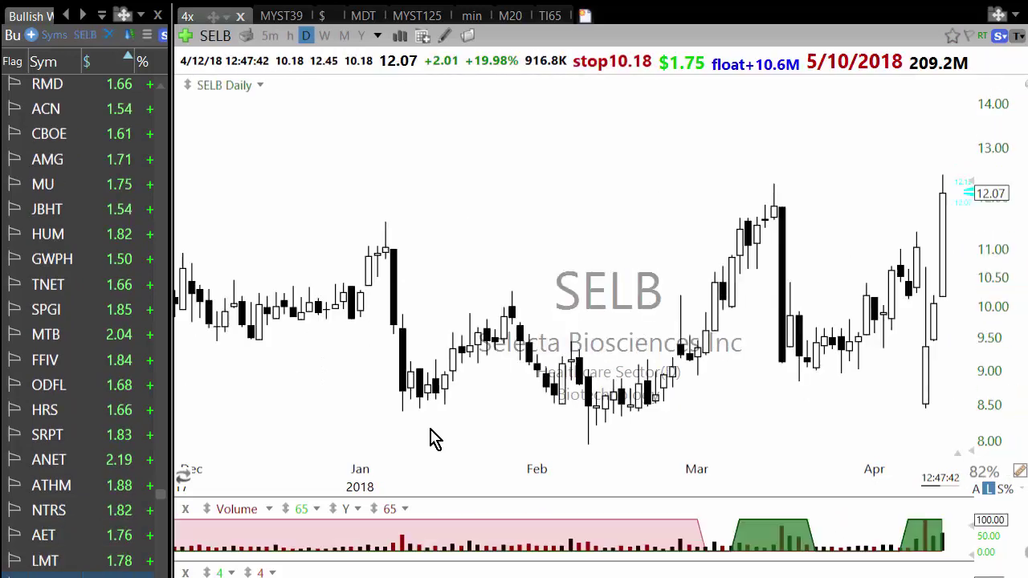
key("Down")
key("Down")
key("Down")
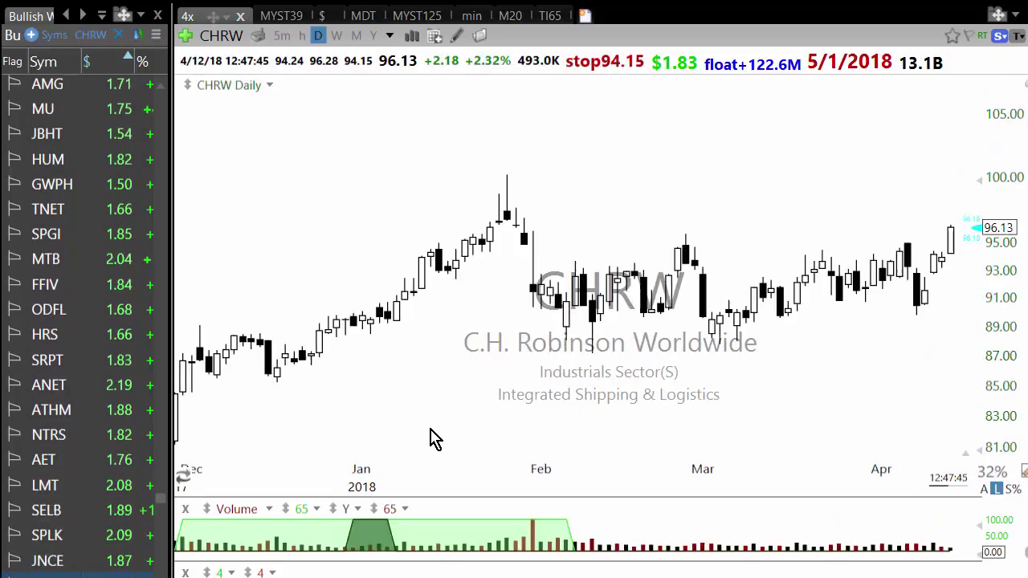
key("Down")
key("Down")
key("Down")
key("Down")
key("Down")
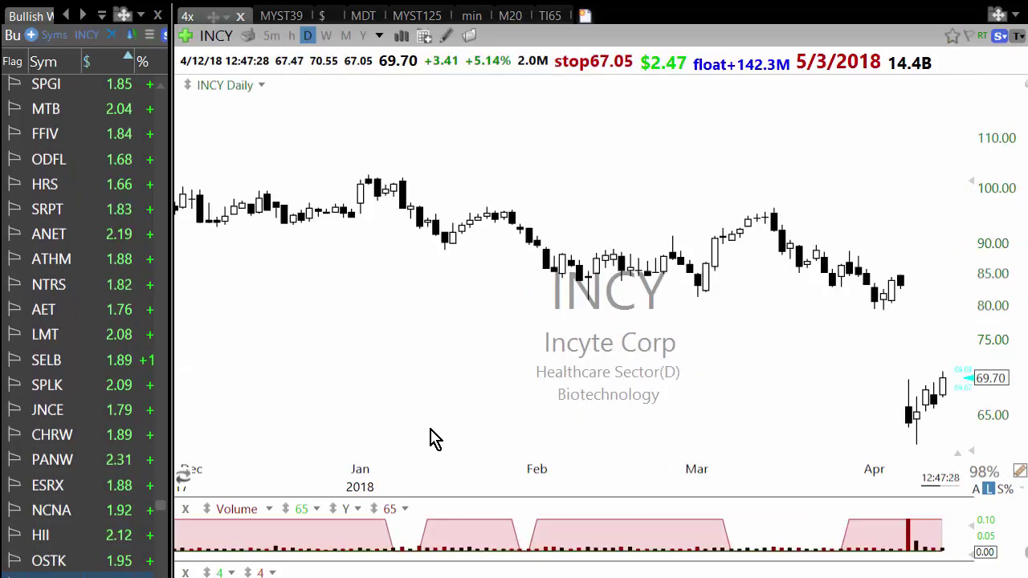
key("Down")
key("Down")
key("Down")
key("Down")
key("Down")
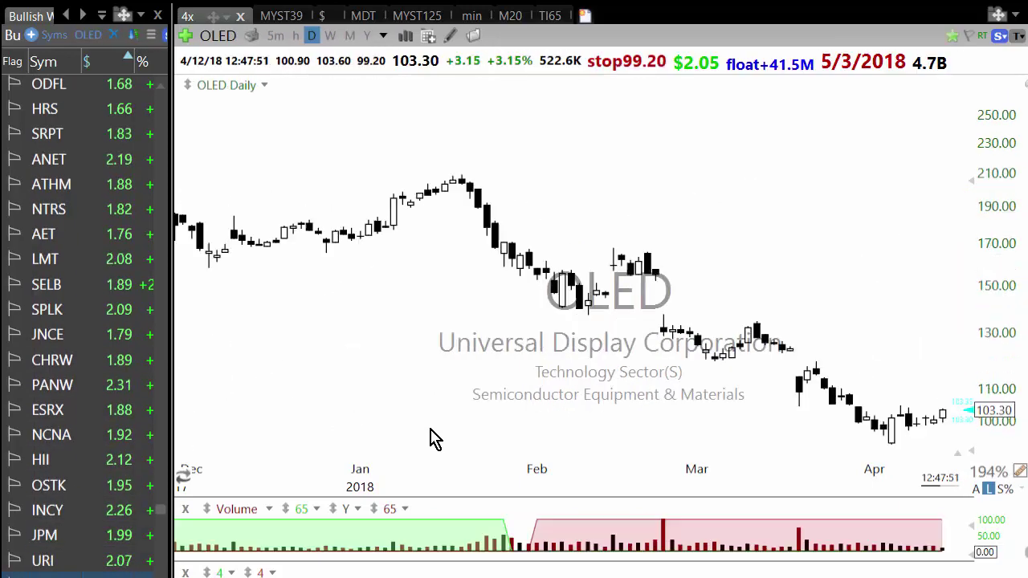
key("Down")
key("Down")
key("Down")
key("Down")
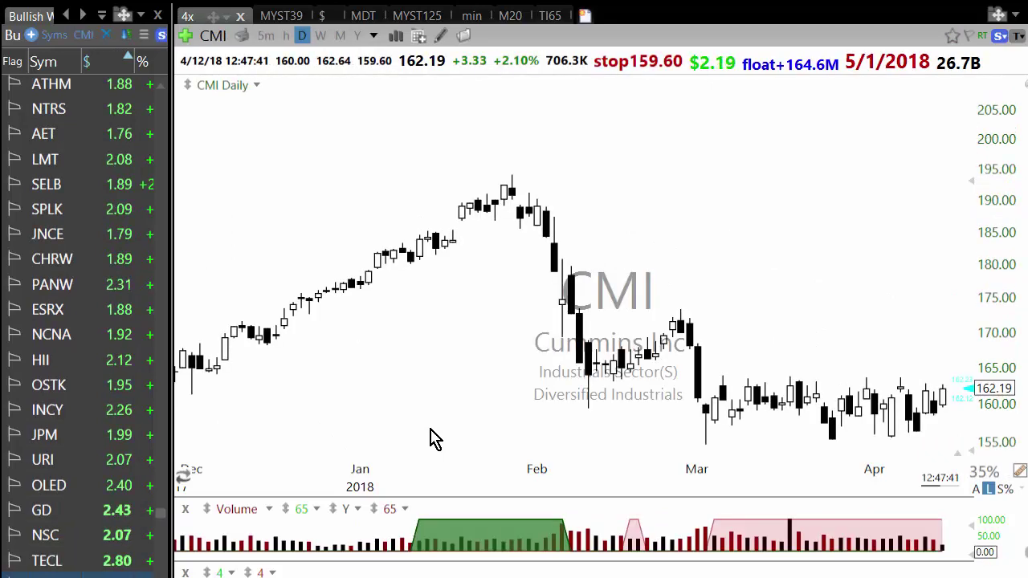
key("Down")
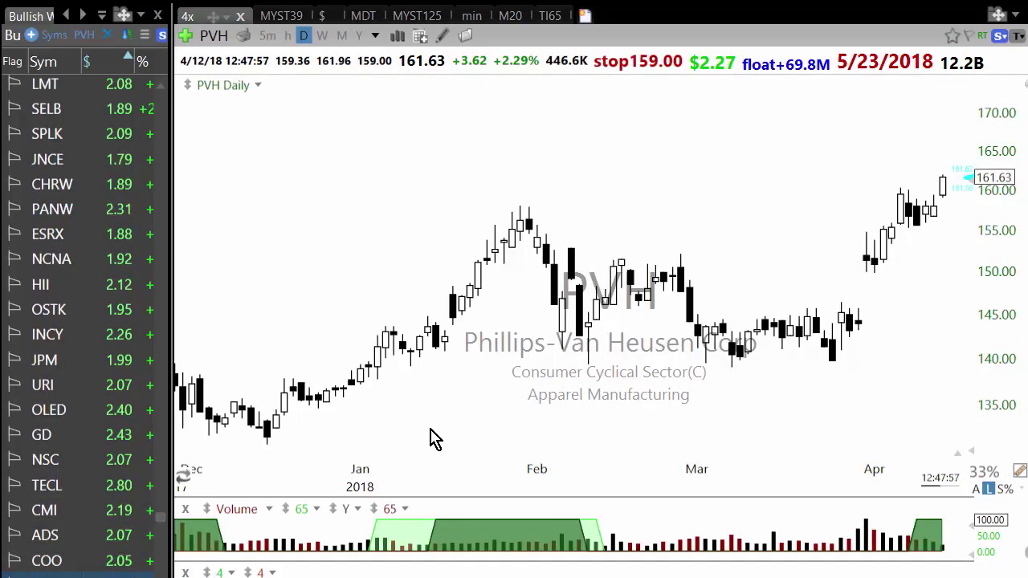
key("Down")
key("Down")
key("Down")
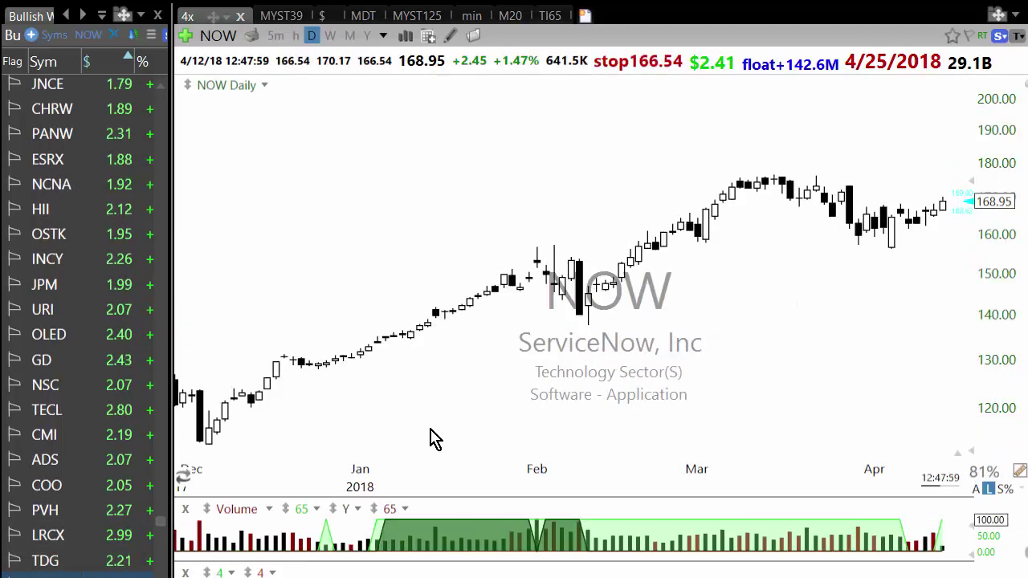
key("Down")
key("Down")
key("Down")
key("Down")
key("Down")
key("Down")
key("Down")
key("Down")
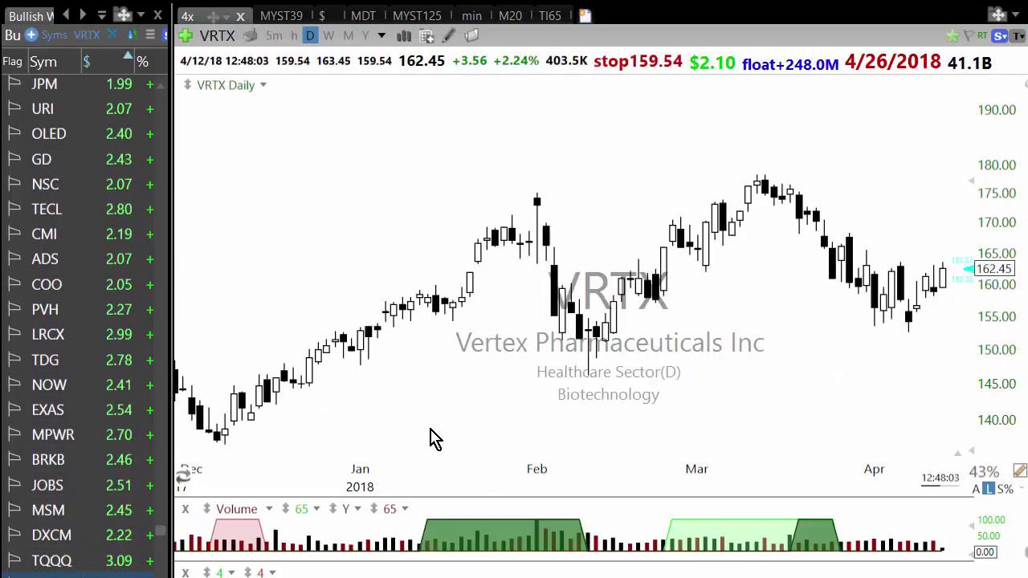
key("Down")
key("Down")
key("Down")
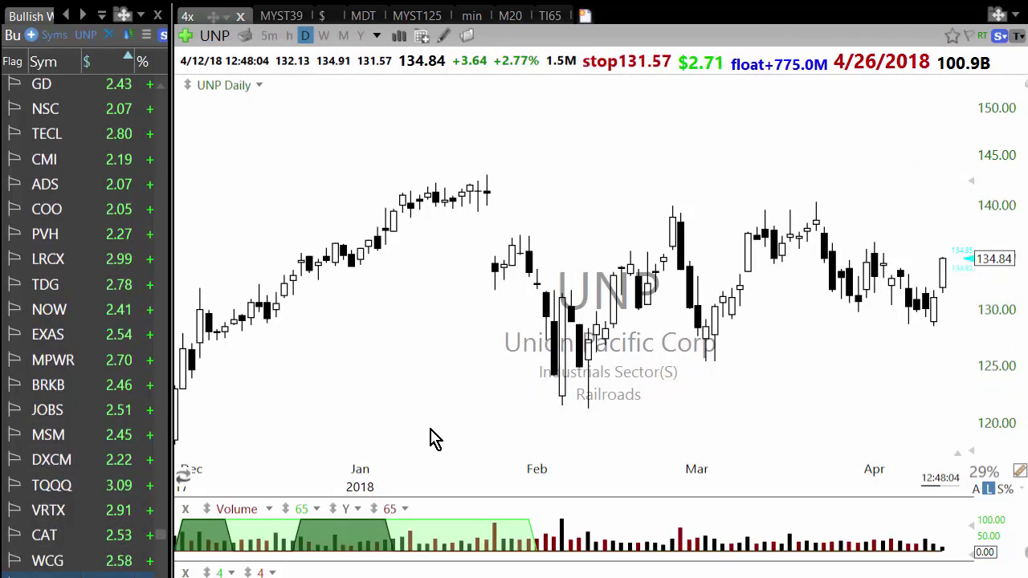
key("Down")
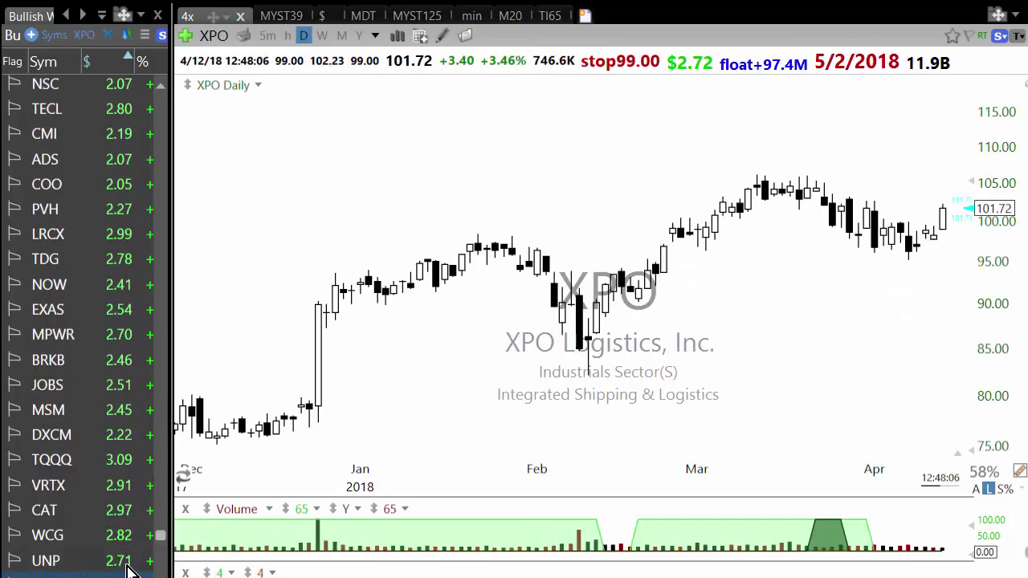
Step: Step back to UNP and forward to XPO, then advance through RTN, BPMC and MA to GS
key("Up")
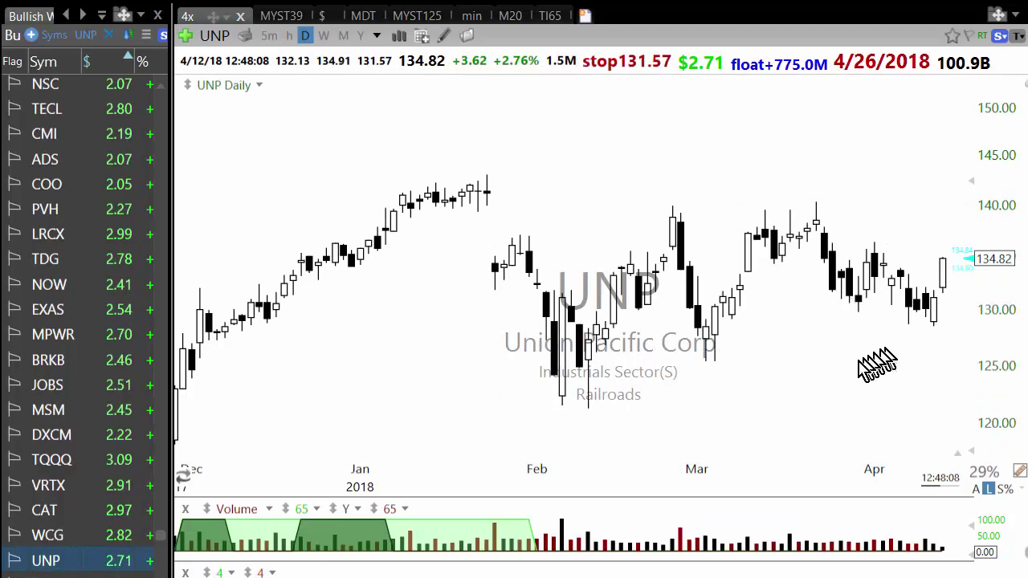
key("Down")
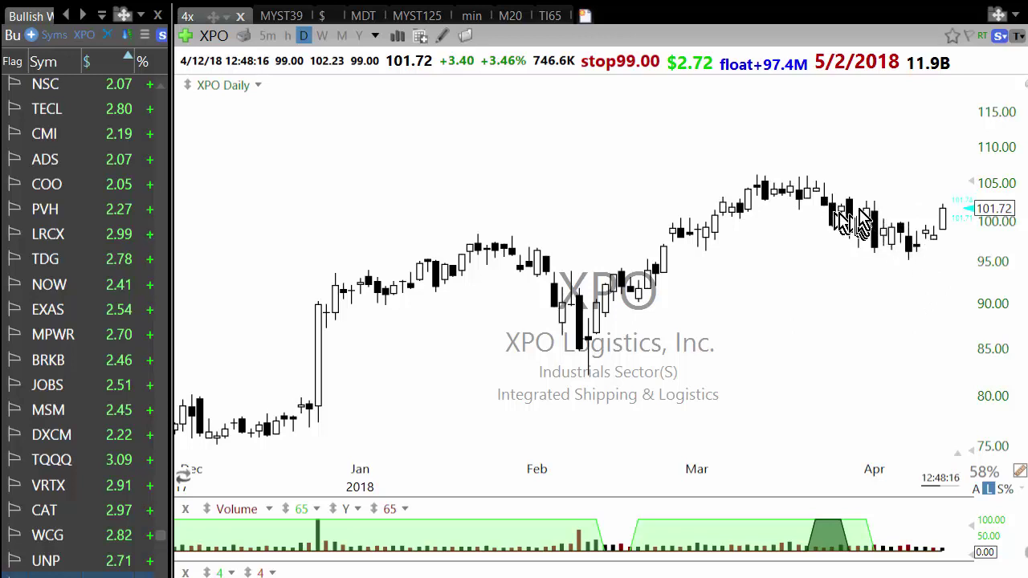
key("space")
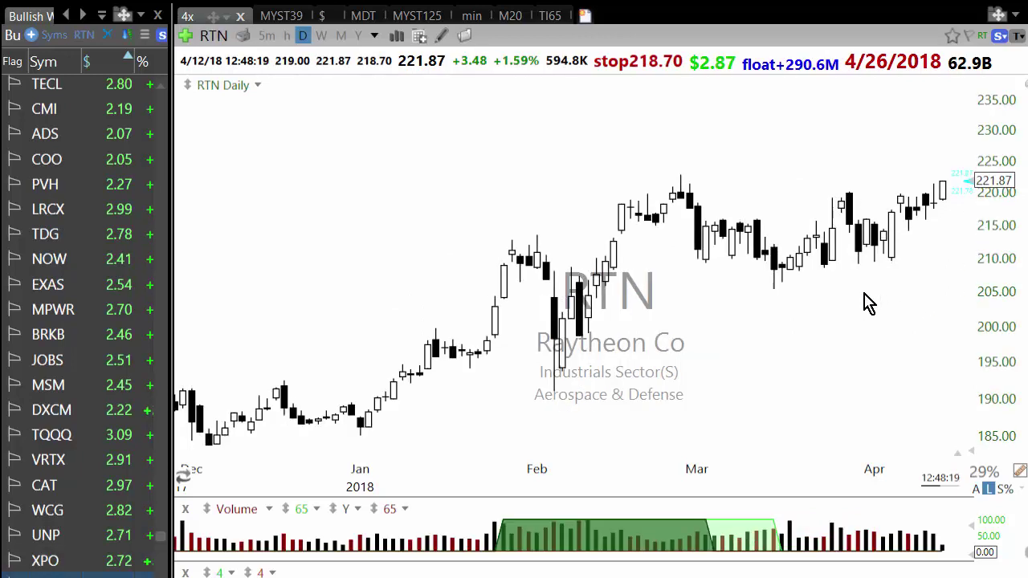
key("space")
key("space")
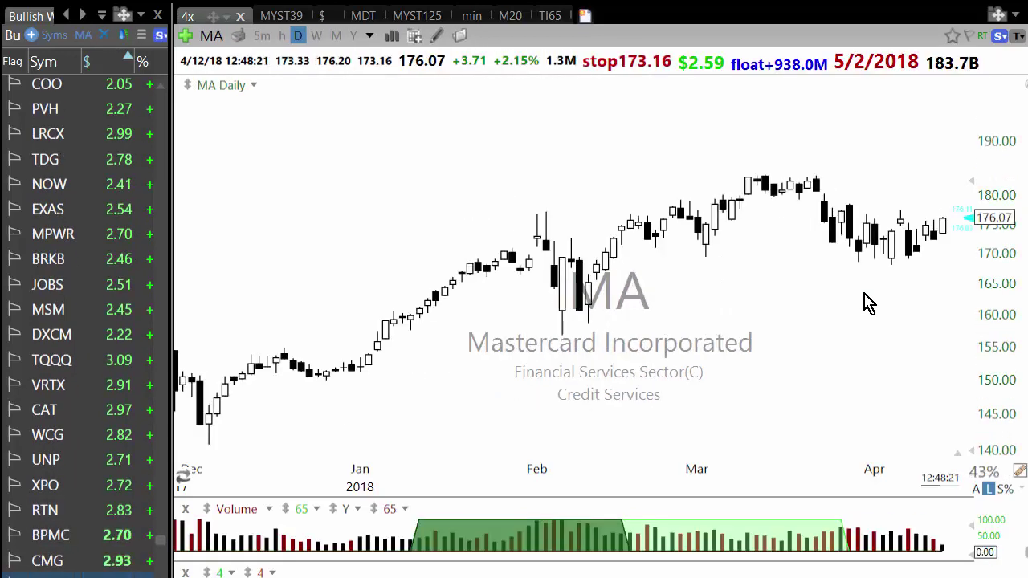
key("space")
key("space")
key("space")
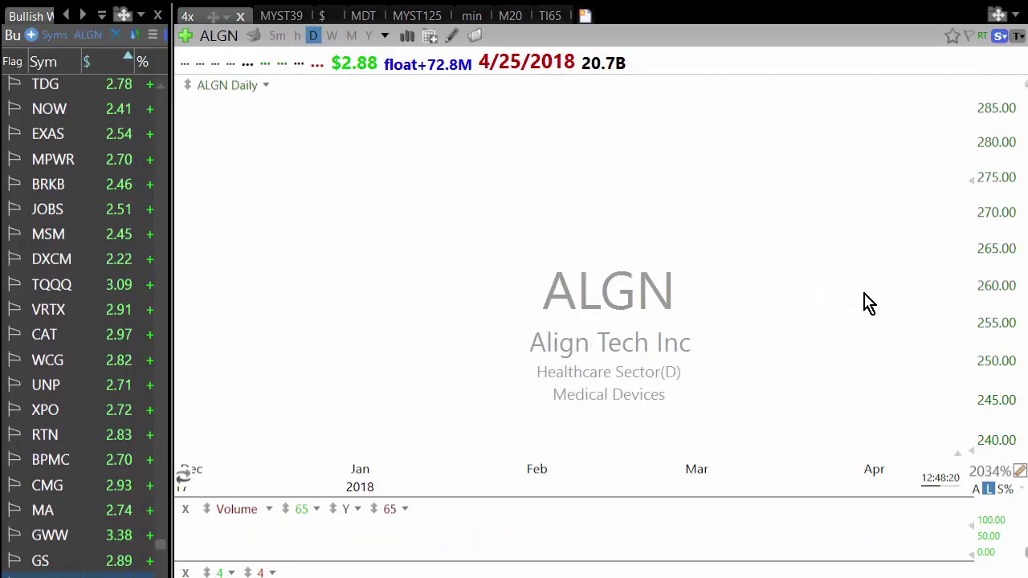
left_click(136, 564)
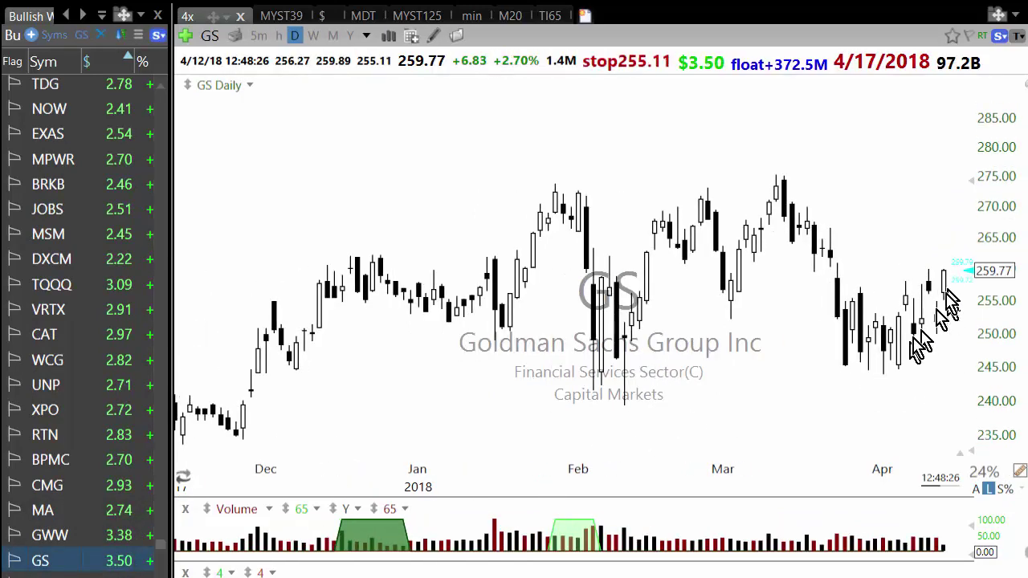
Step: Continue from LOXO through FDX, ULTA, NVDA, ILMN and COST to MFGP
key("space")
key("space")
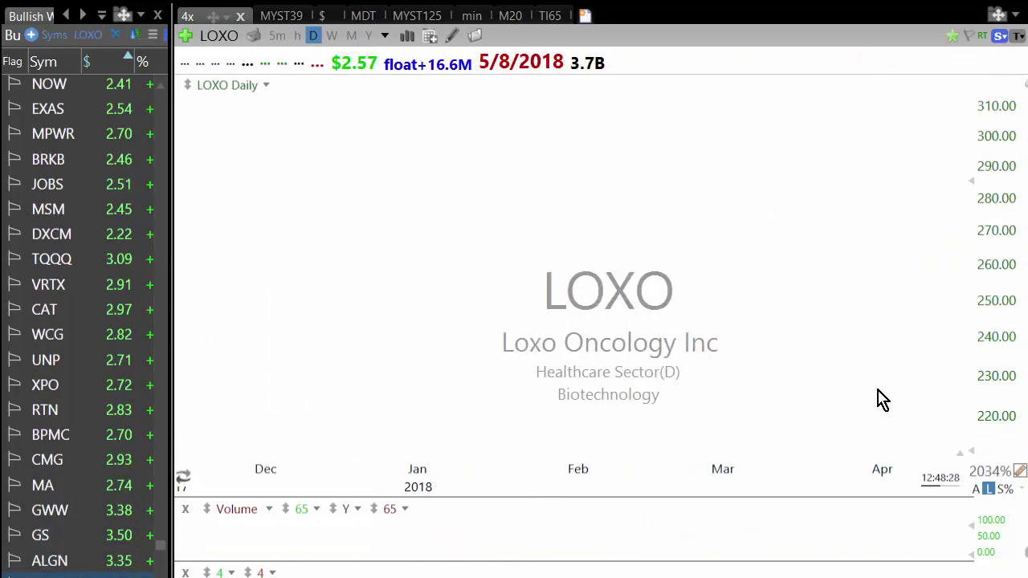
scroll(881, 400, "up", 2)
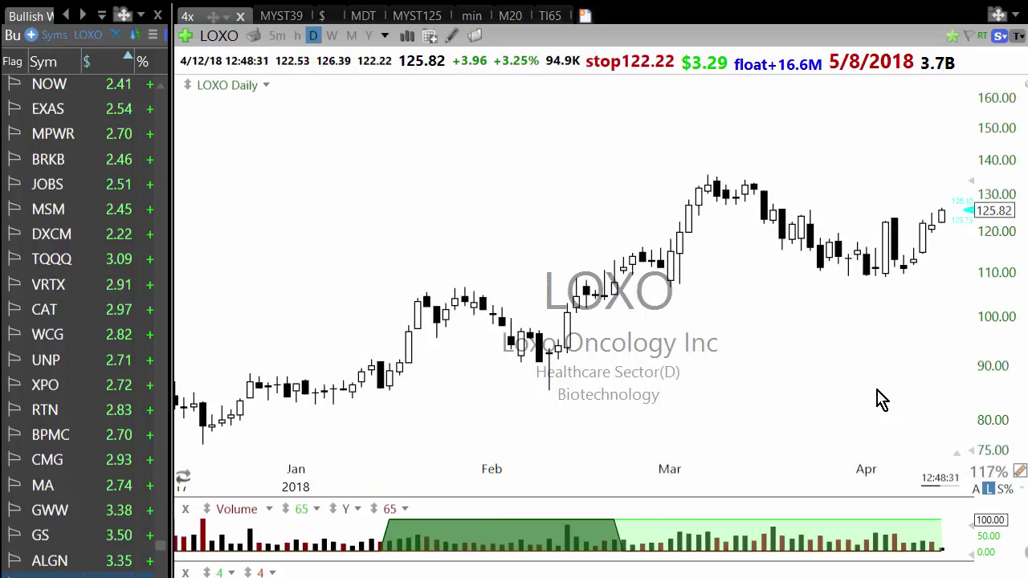
key("space")
key("space")
key("space")
key("space")
key("space")
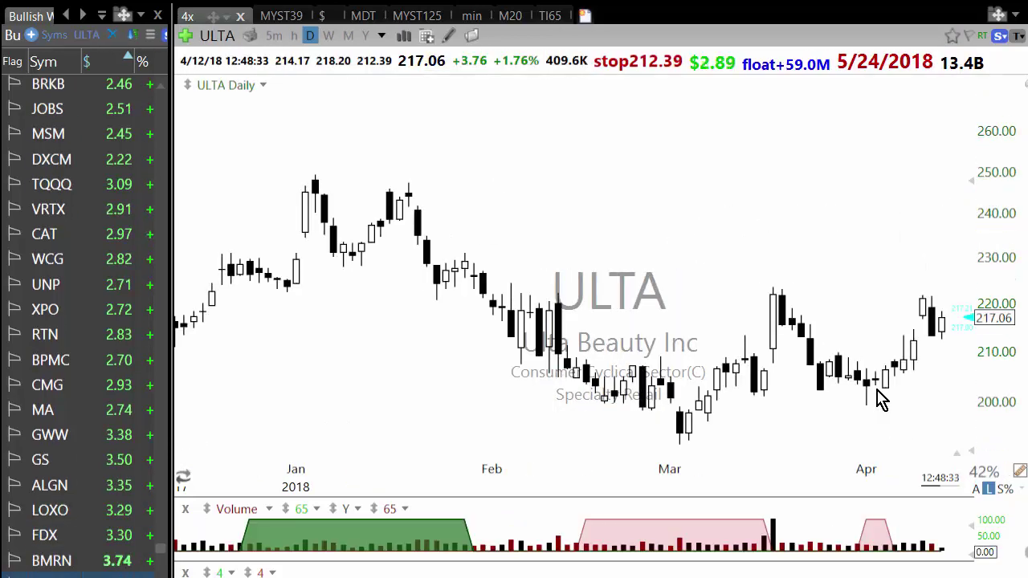
key("space")
key("space")
key("space")
key("space")
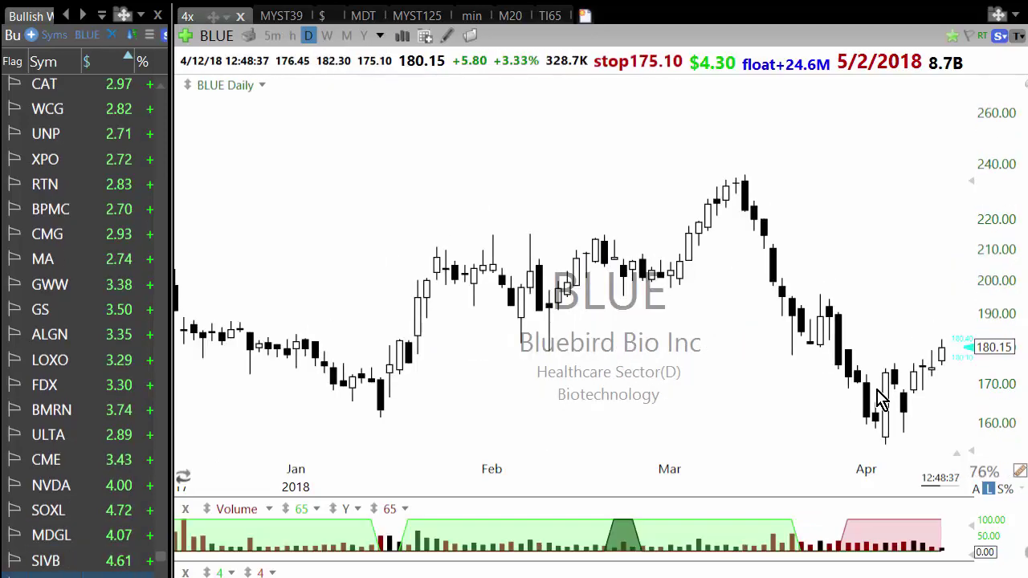
key("space")
key("space")
key("space")
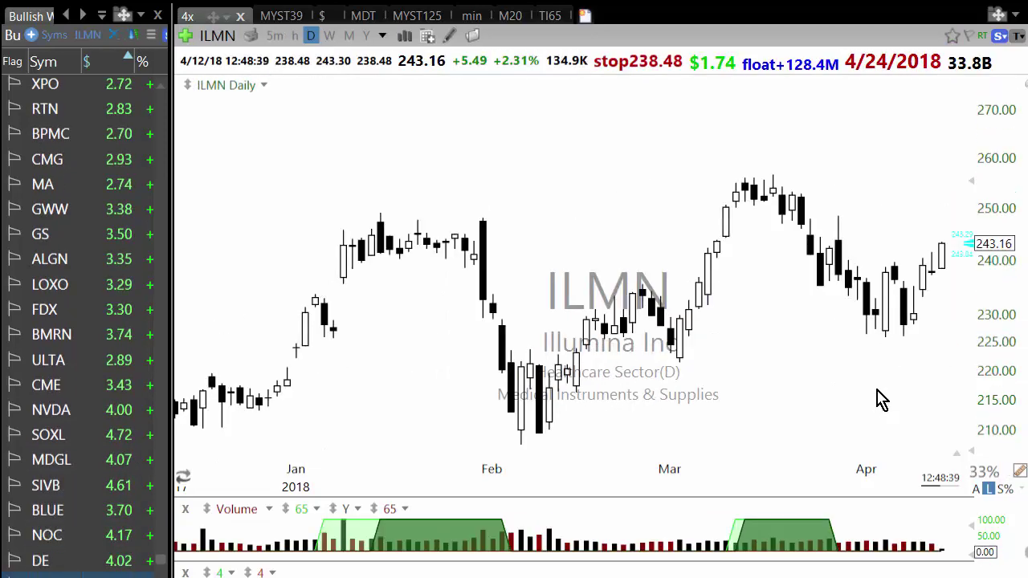
key("space")
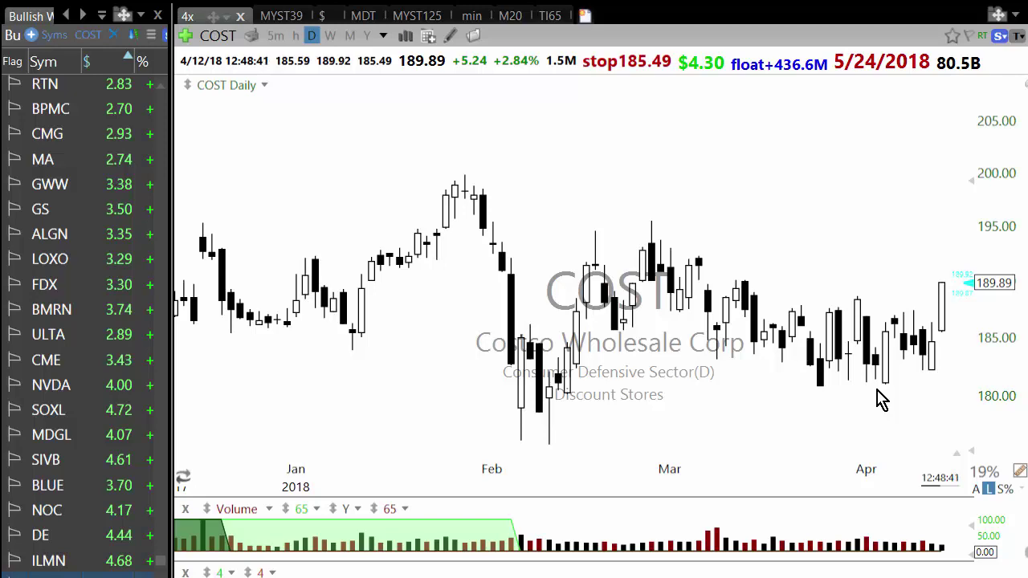
key("space")
key("space")
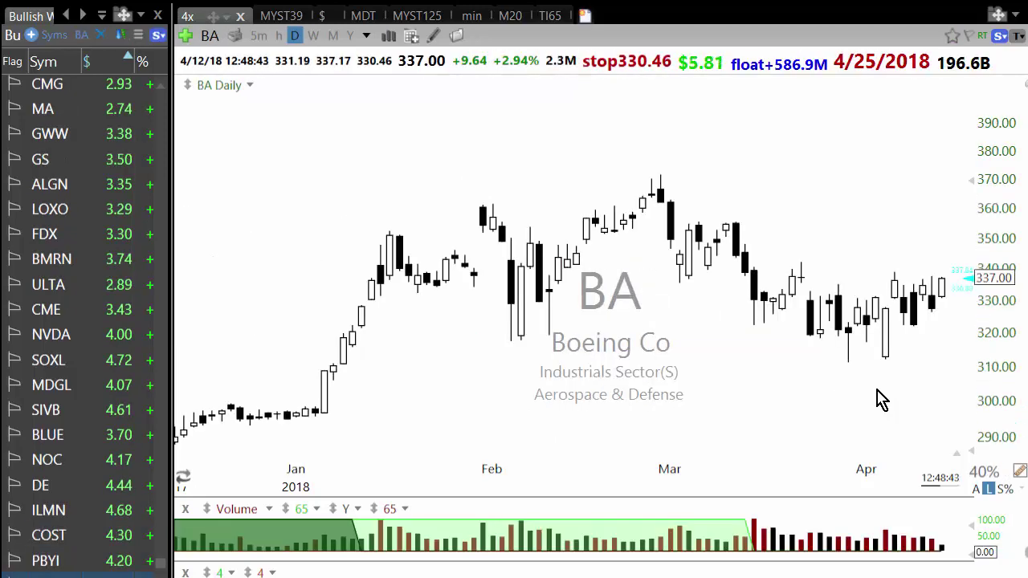
key("space")
key("space")
key("space")
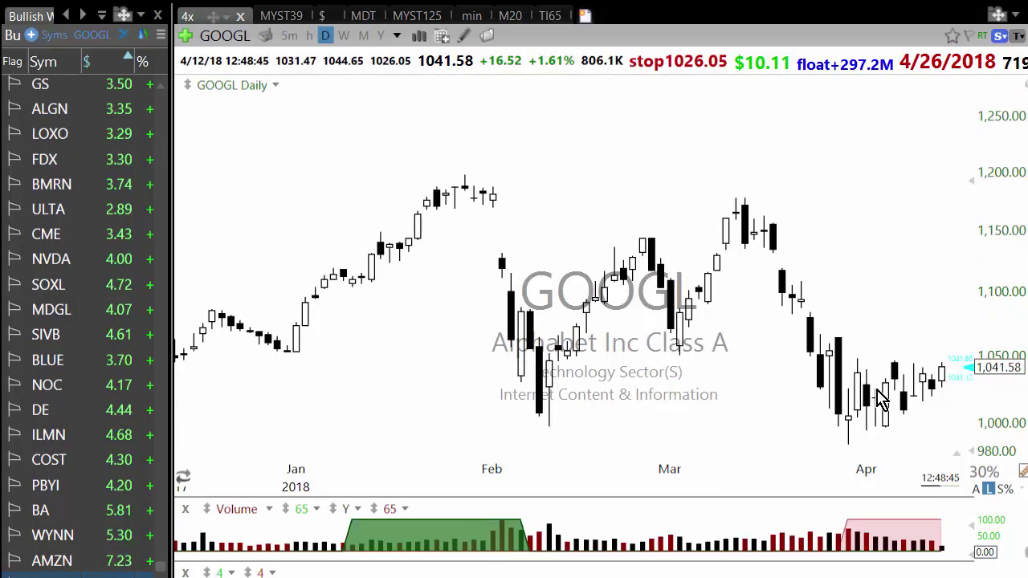
key("space")
key("space")
key("space")
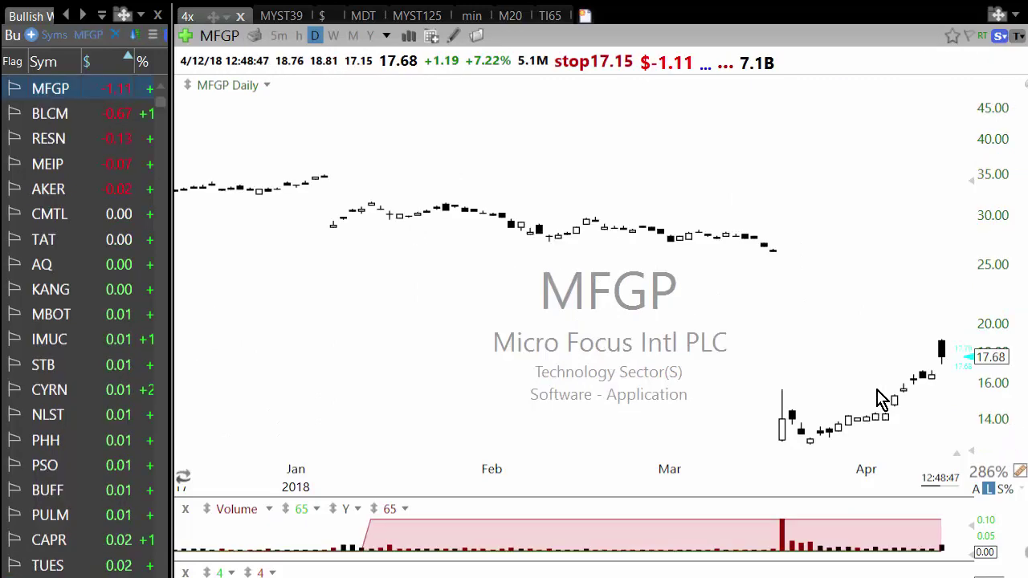
Step: Sort the watchlist by flag and zoom in and out on the RCM chart
left_click(15, 61)
left_click(48, 91)
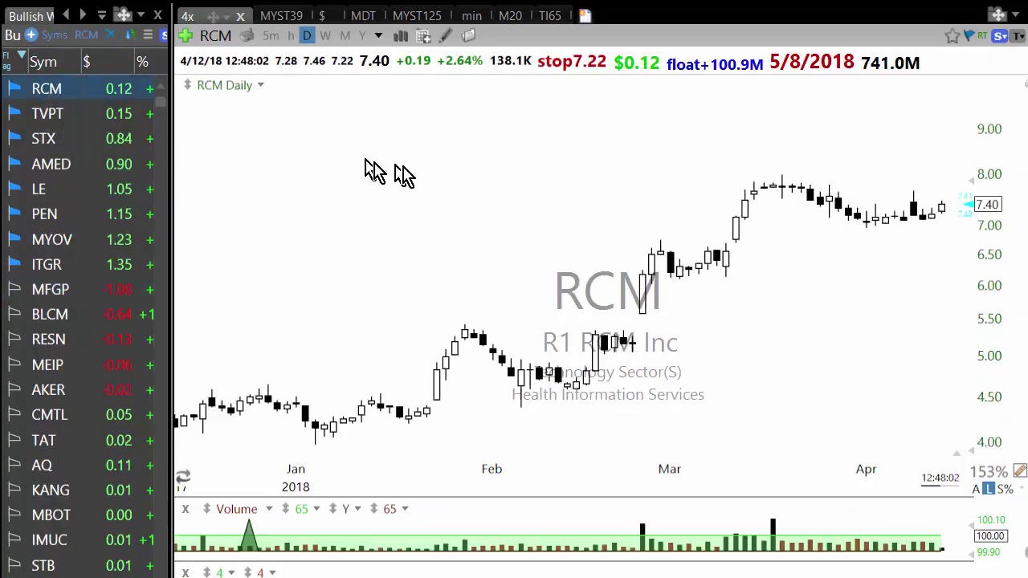
scroll(402, 172, "up", 3)
scroll(401, 174, "up", 3)
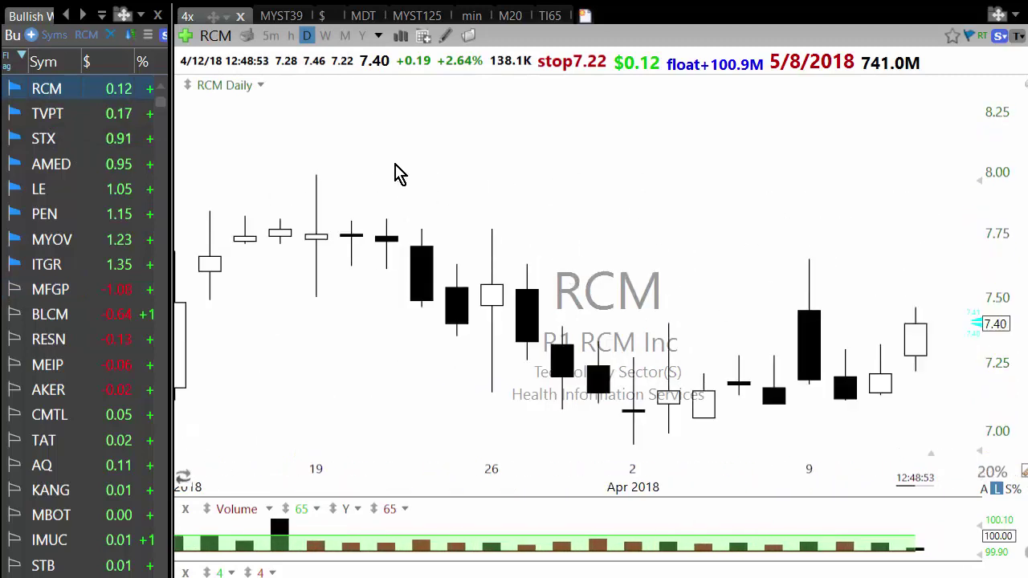
scroll(907, 293, "down", 4)
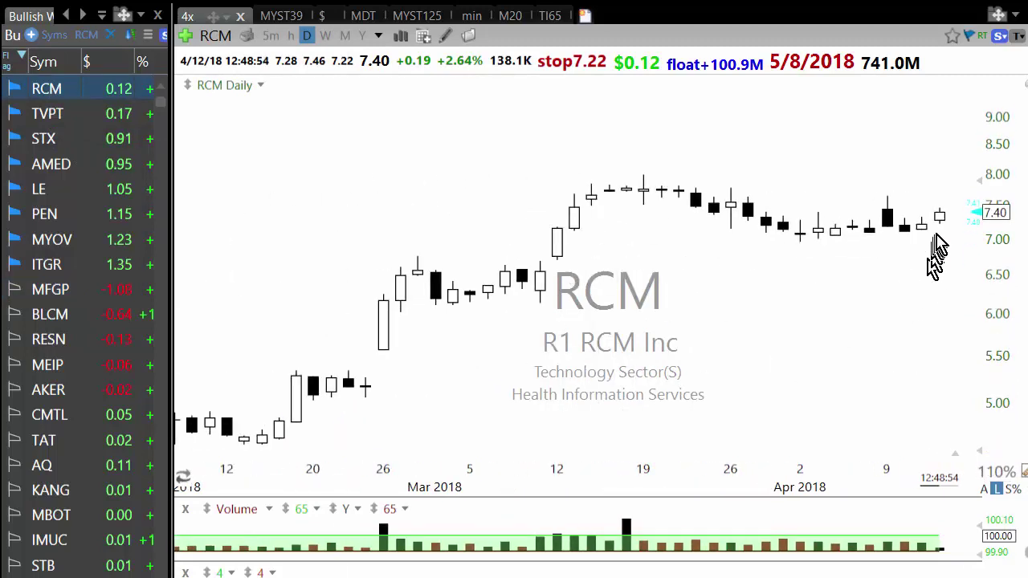
Step: Review the TVPT chart with zooming, then bring up the STX chart
left_click(89, 117)
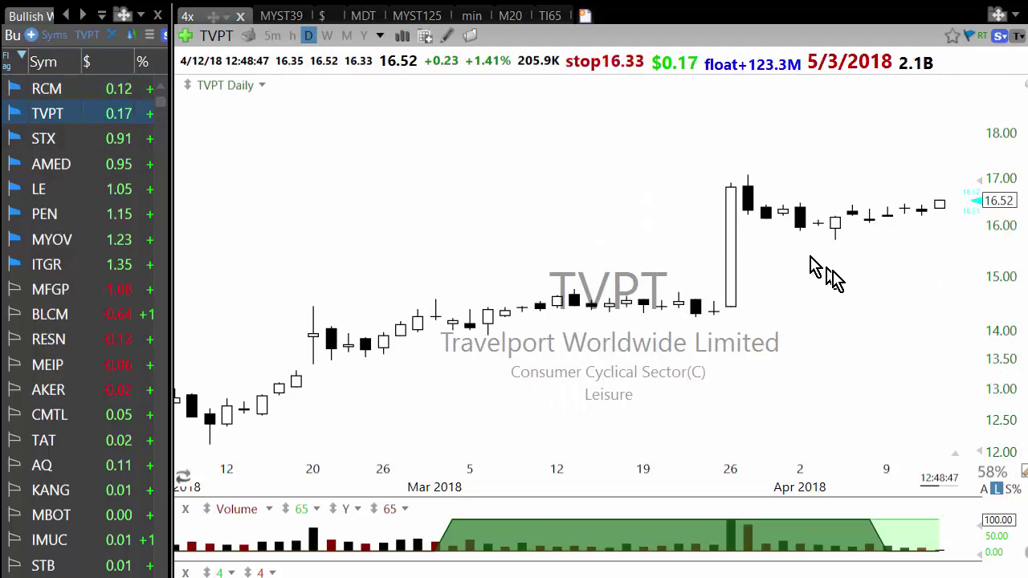
scroll(831, 277, "up", 2)
scroll(835, 280, "up", 1)
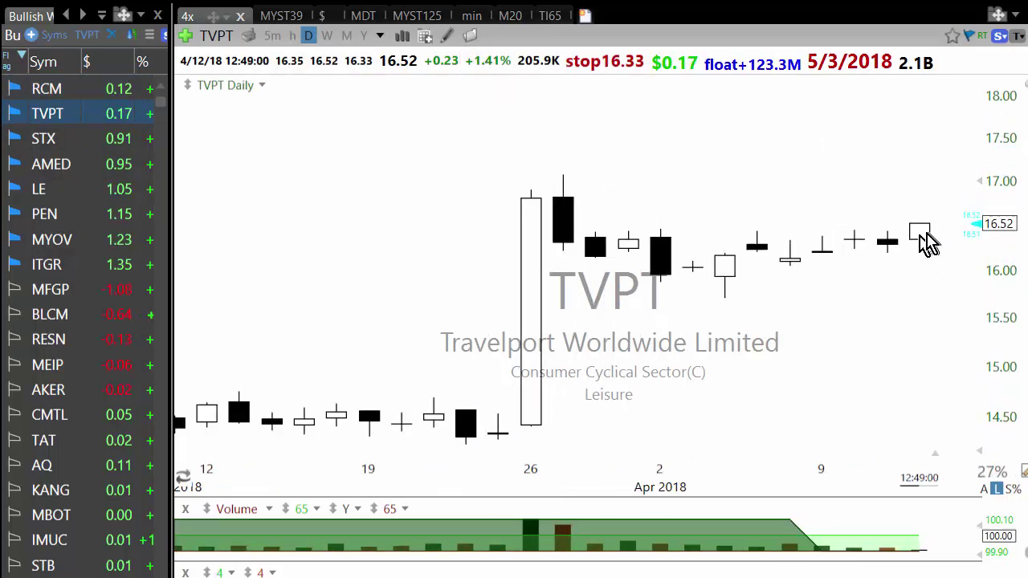
scroll(925, 245, "down", 1)
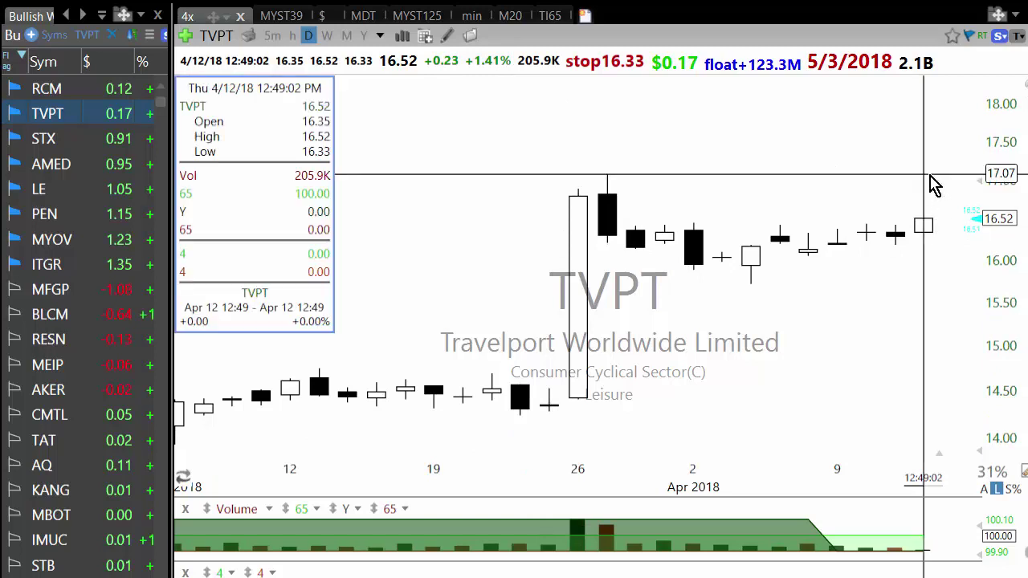
scroll(803, 310, "down", 1)
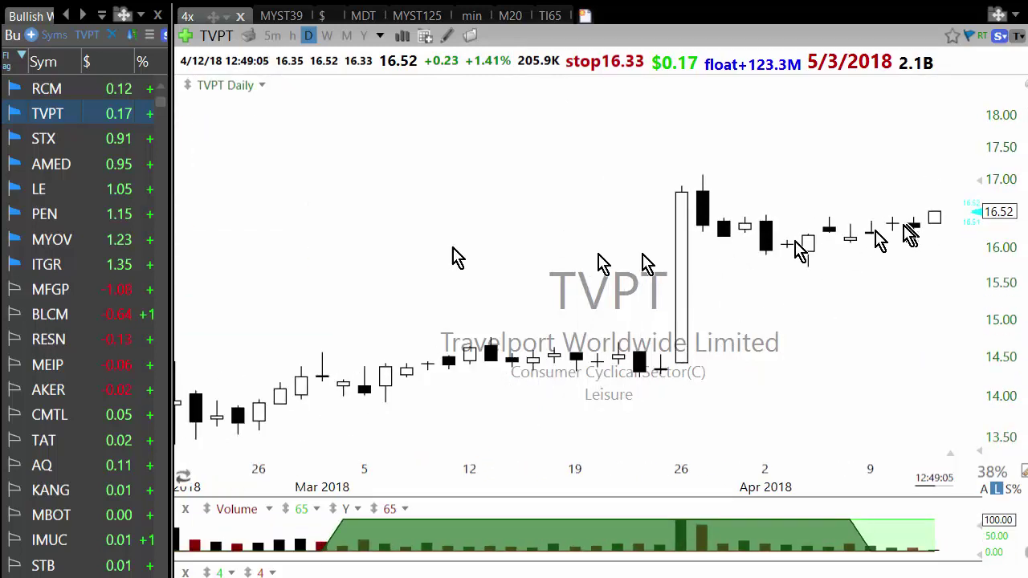
left_click(24, 140)
scroll(418, 244, "down", 3)
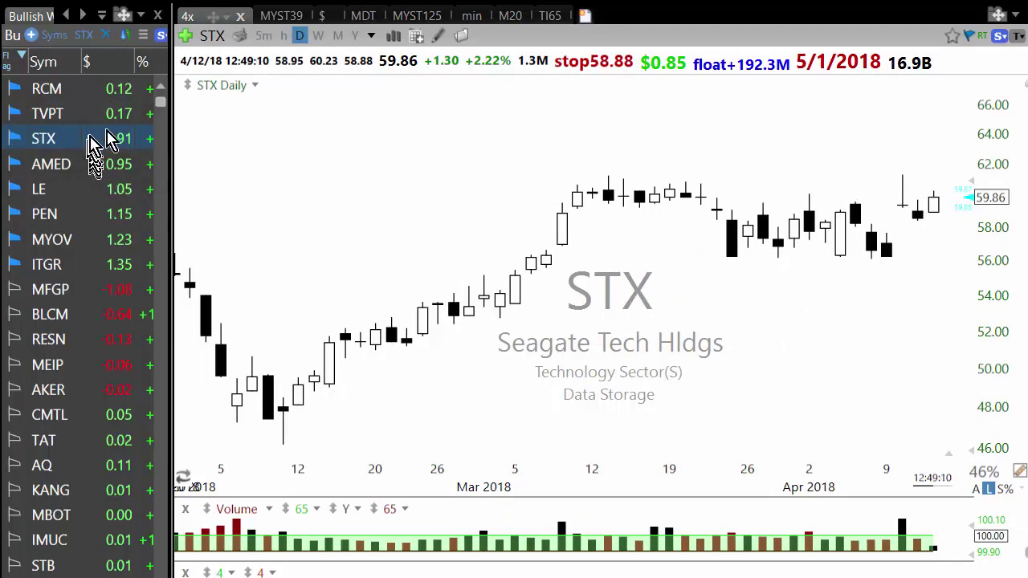
Step: Bring up AMED and zoom its chart in and out
scroll(843, 233, "down", 1)
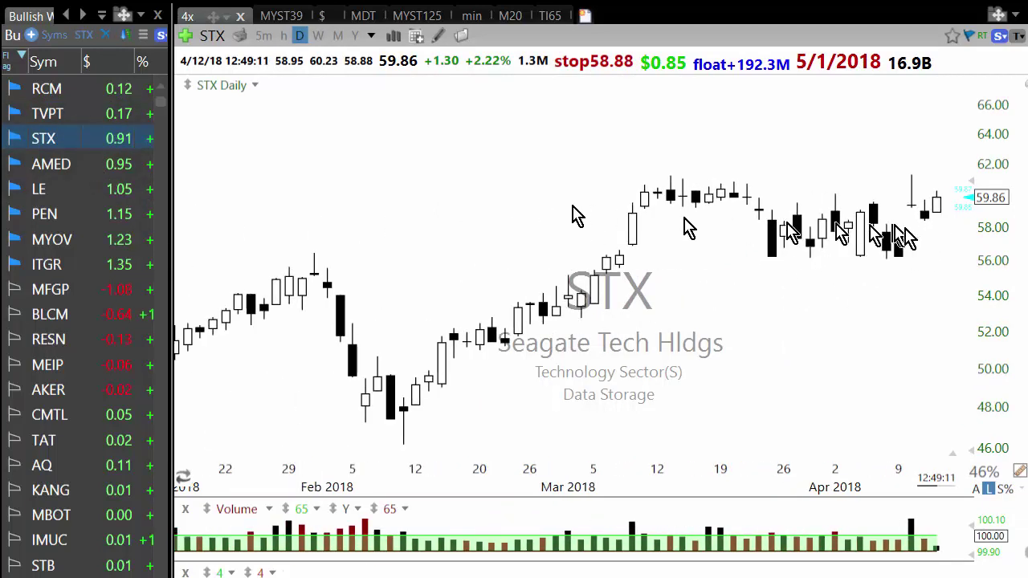
left_click(88, 165)
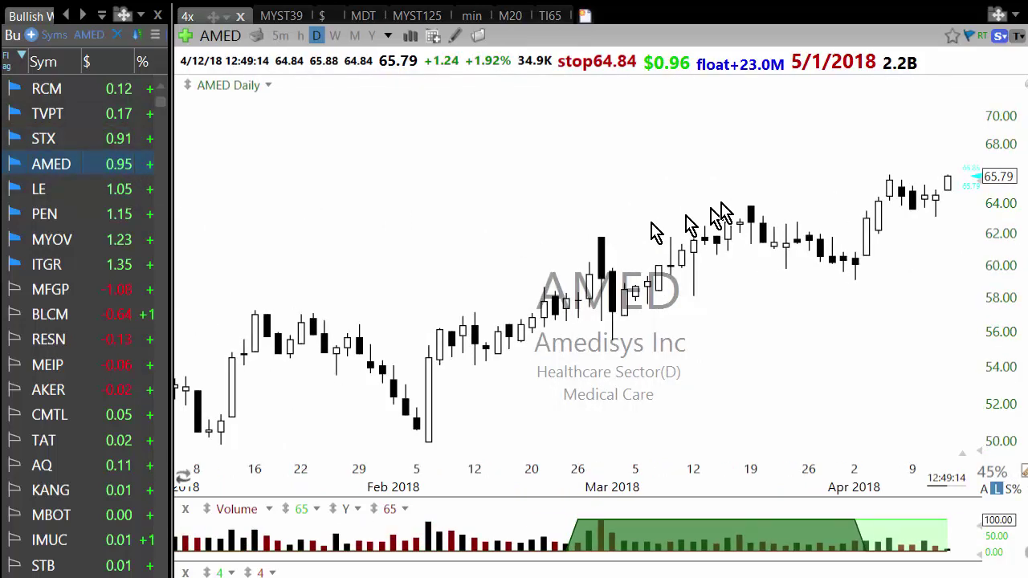
scroll(716, 210, "down", 6)
scroll(715, 211, "down", 3)
scroll(706, 213, "up", 5)
scroll(702, 212, "up", 2)
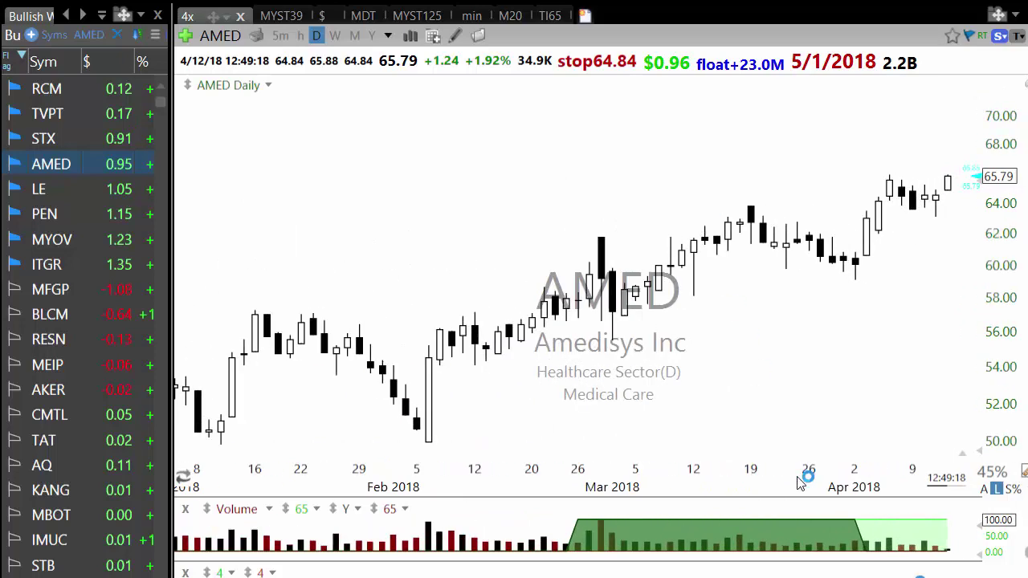
Step: Review the LE and PEN charts, zooming each
left_click(59, 193)
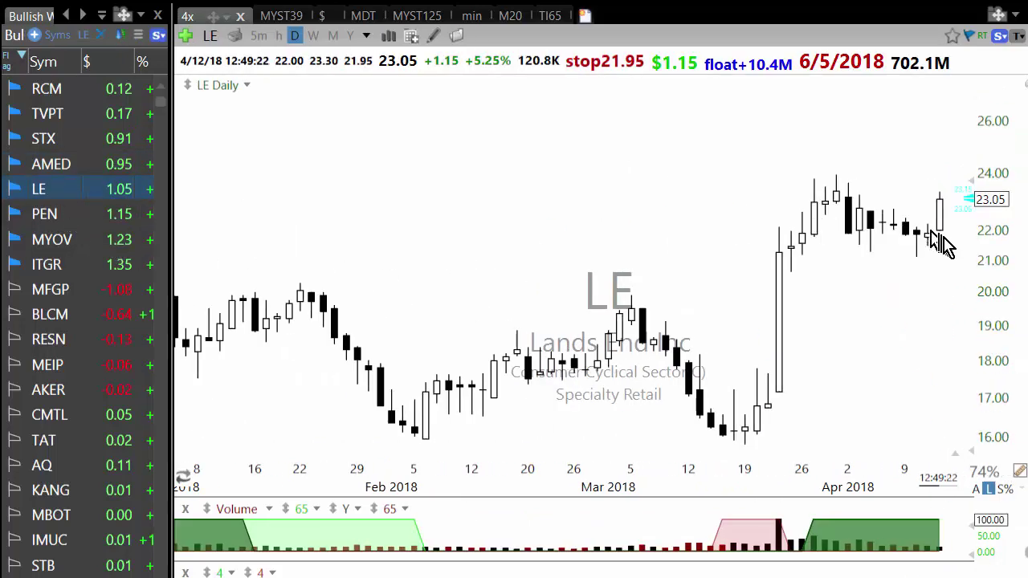
scroll(937, 246, "down", 1)
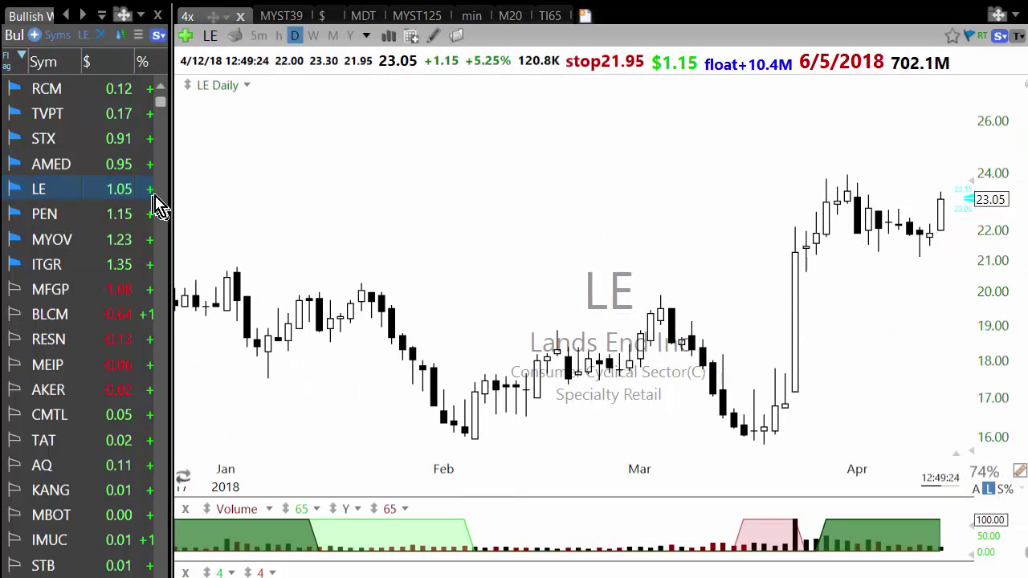
left_click(72, 215)
scroll(665, 294, "up", 2)
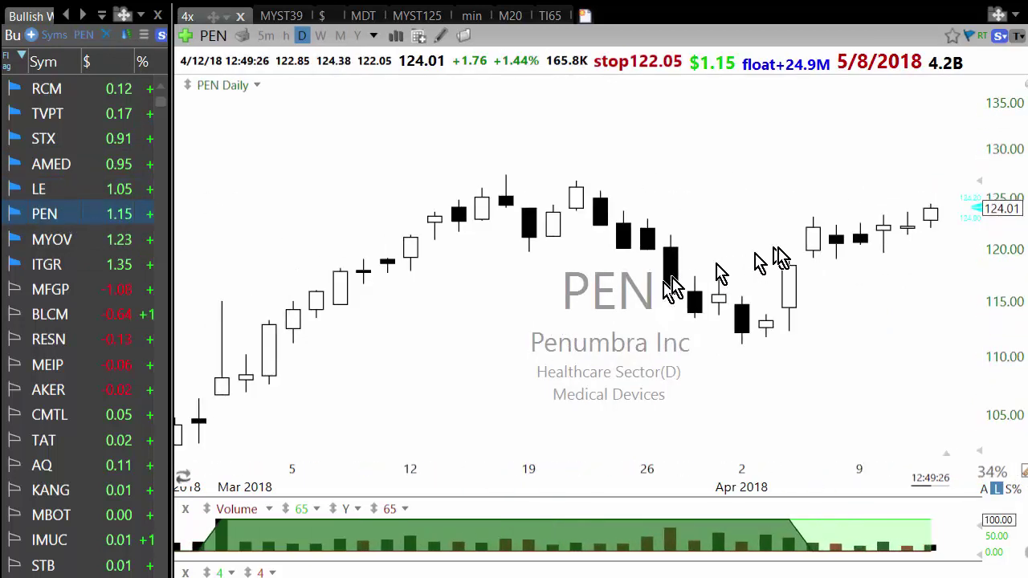
scroll(770, 273, "down", 2)
scroll(907, 209, "down", 1)
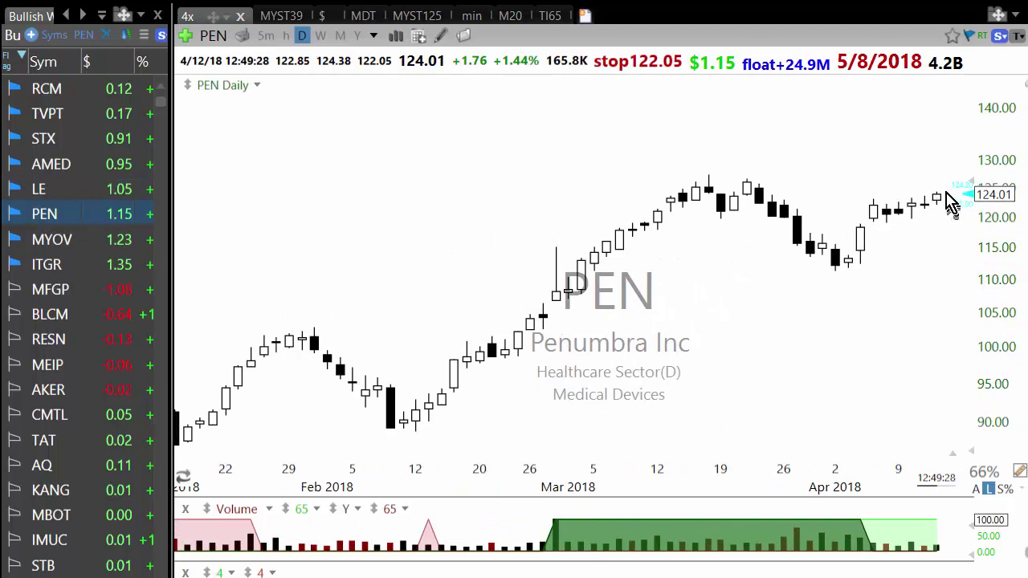
Step: Zoom through the MYOV chart, then move on to ITGR
left_click(60, 241)
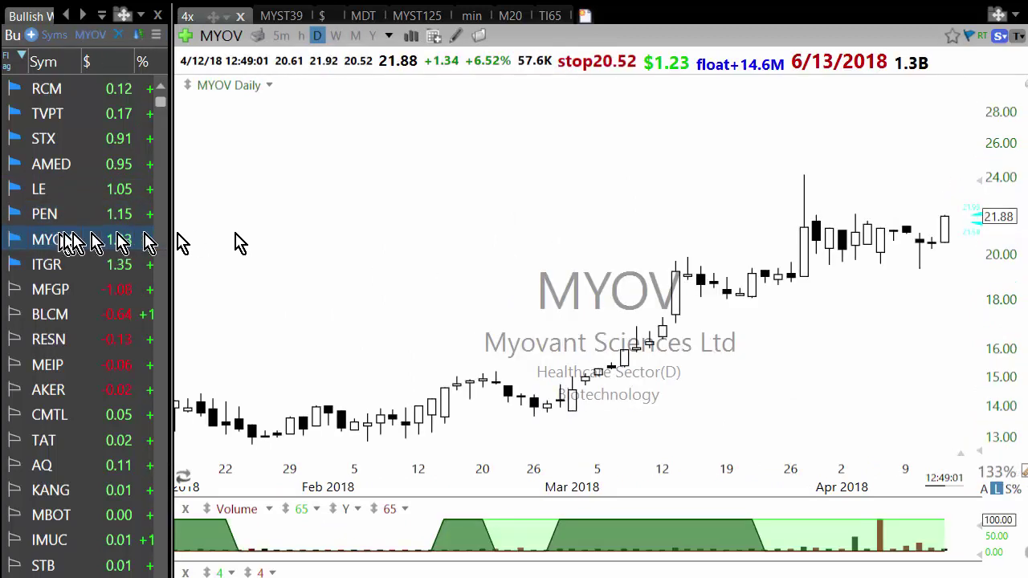
scroll(722, 329, "down", 1)
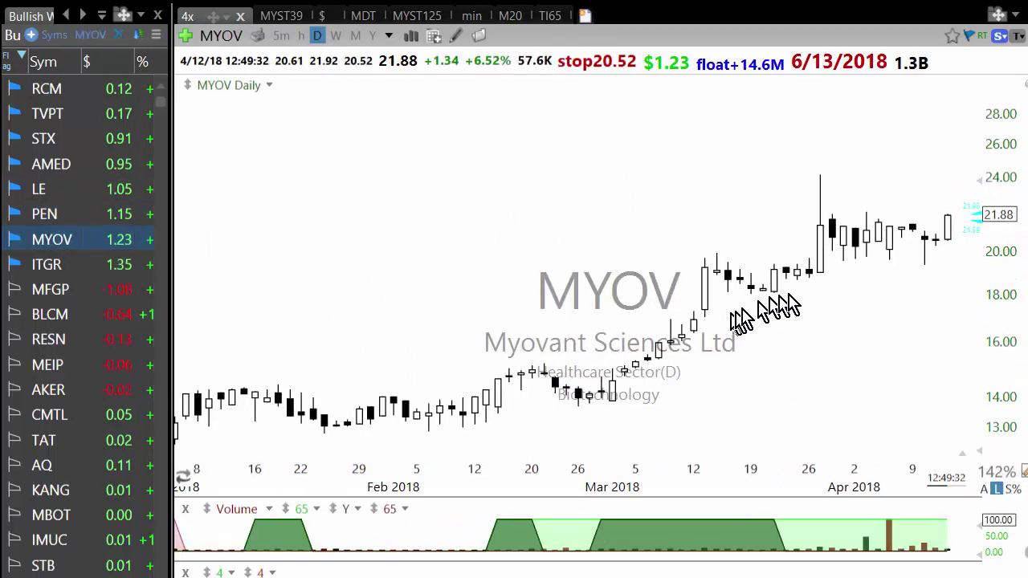
scroll(812, 233, "down", 5)
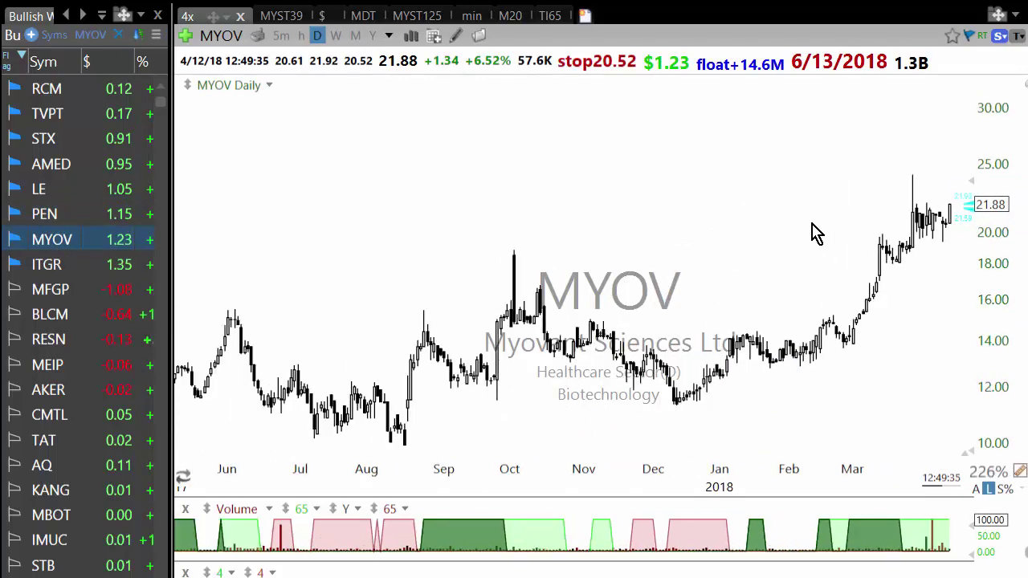
scroll(813, 233, "down", 3)
scroll(813, 233, "up", 5)
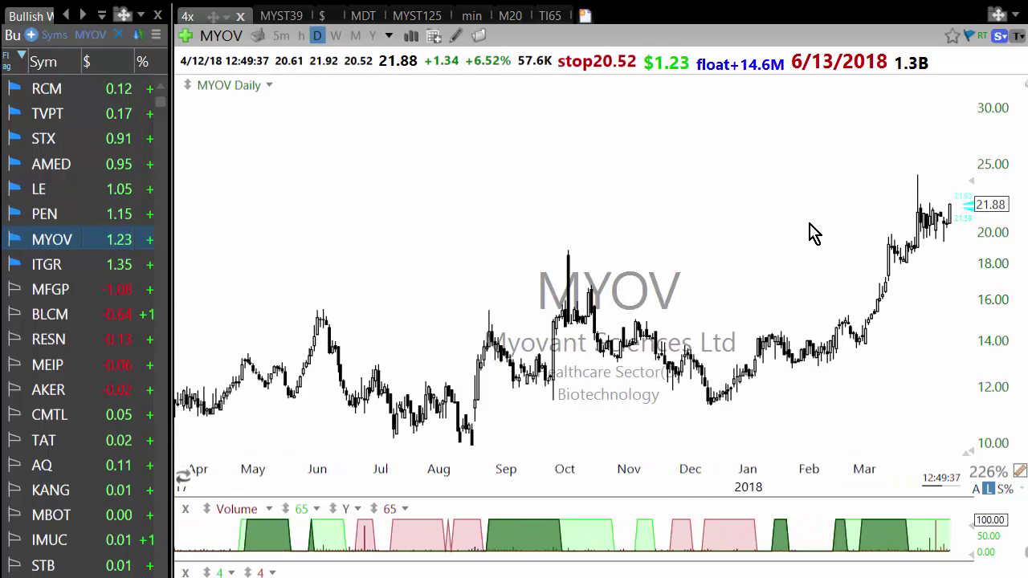
scroll(813, 233, "up", 2)
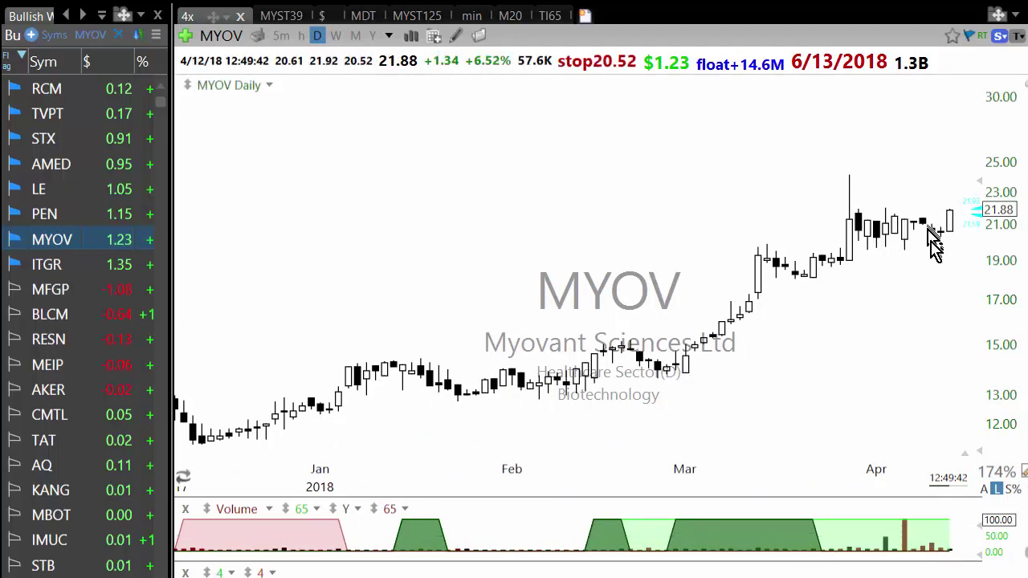
left_click(64, 265)
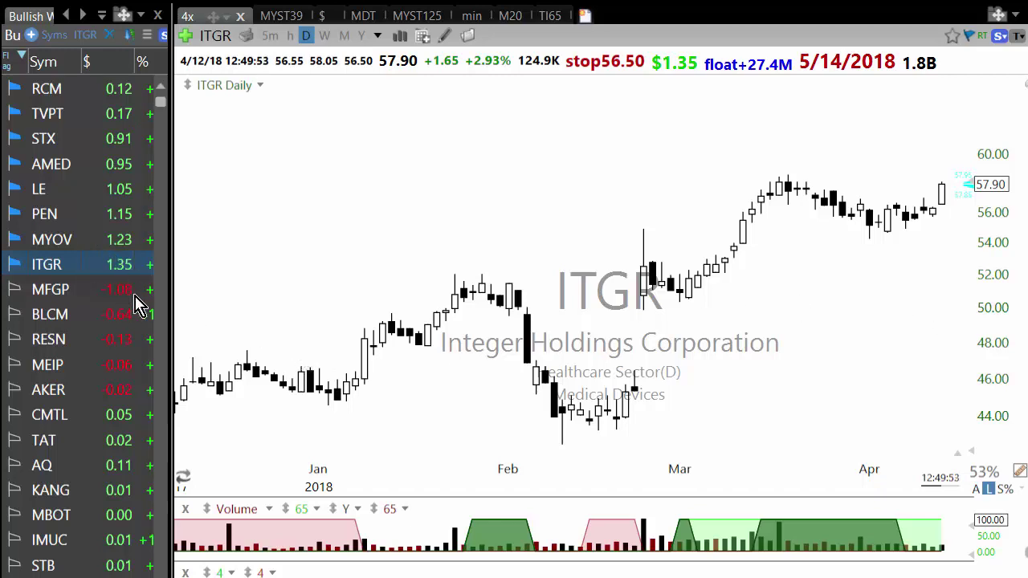
Step: Copy the eight flagged symbols to My Favorites
right_click(107, 286)
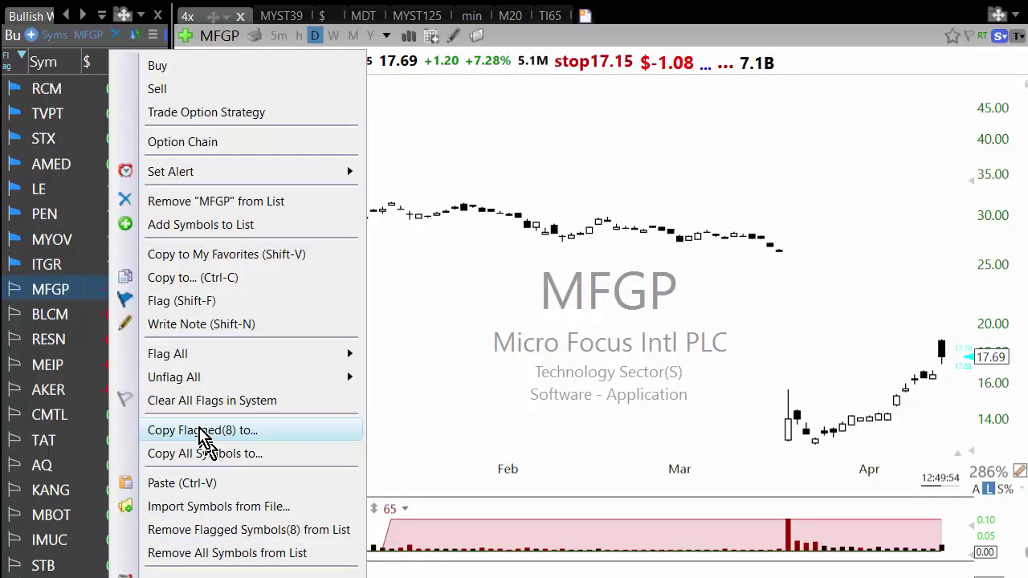
left_click(207, 436)
scroll(278, 554, "down", 5)
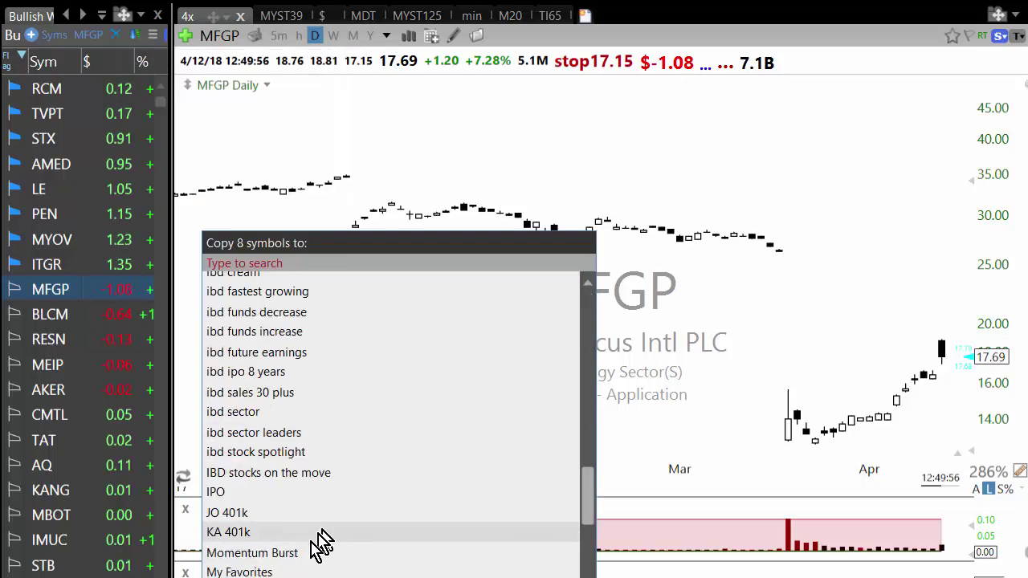
left_click(267, 567)
Step: Remove all symbols from the bullish work list and bring up the combo watchlists
right_click(78, 469)
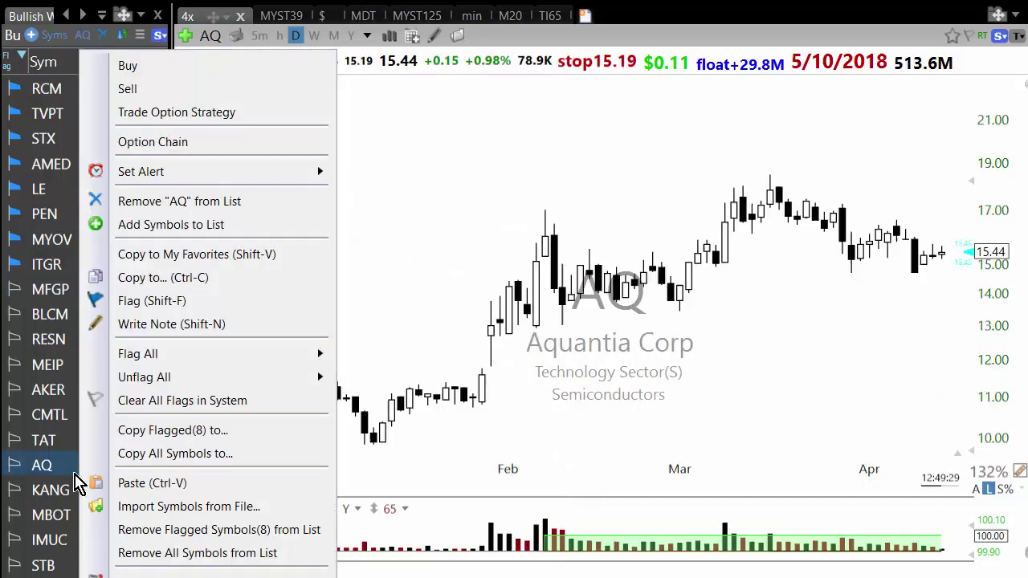
left_click(151, 553)
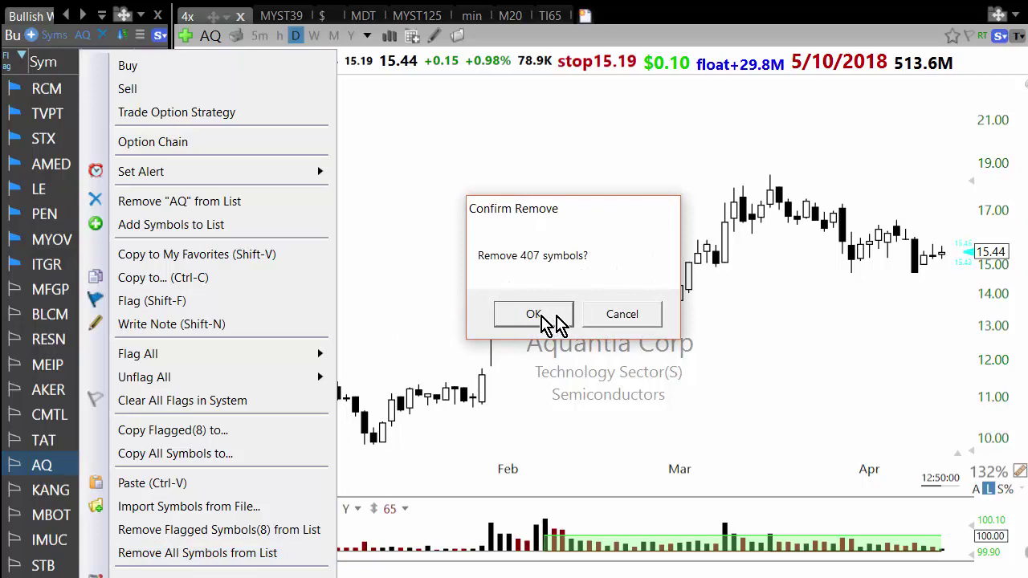
left_click(499, 318)
left_click(48, 39)
left_click(147, 80)
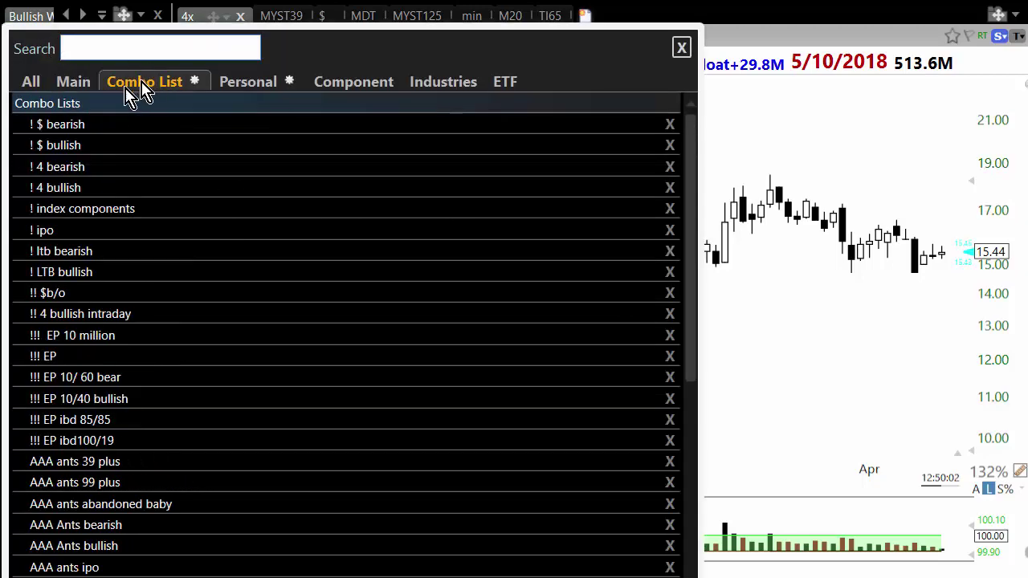
Step: Copy all 98 symbols of the $ bearish combo list into bearish work
left_click(151, 124)
right_click(71, 161)
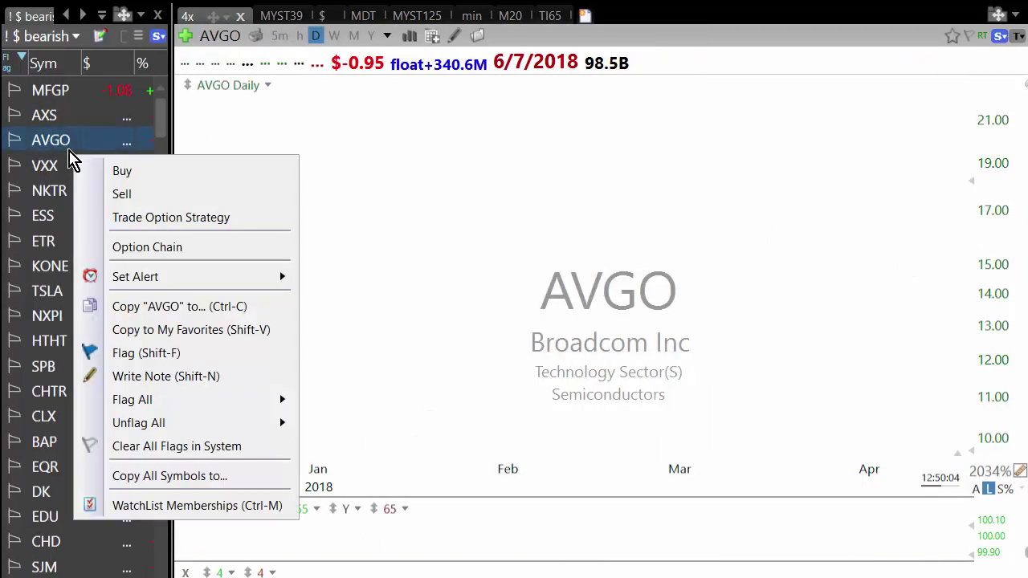
left_click(130, 475)
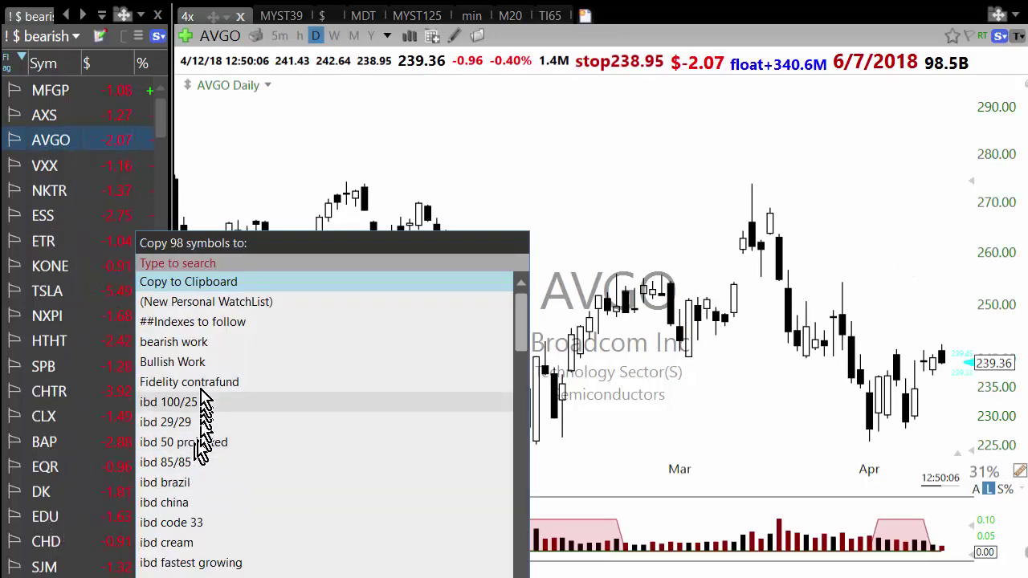
left_click(204, 343)
Step: Copy all 21 symbols of the 4 bearish combo list into Bullish Work
left_click(53, 36)
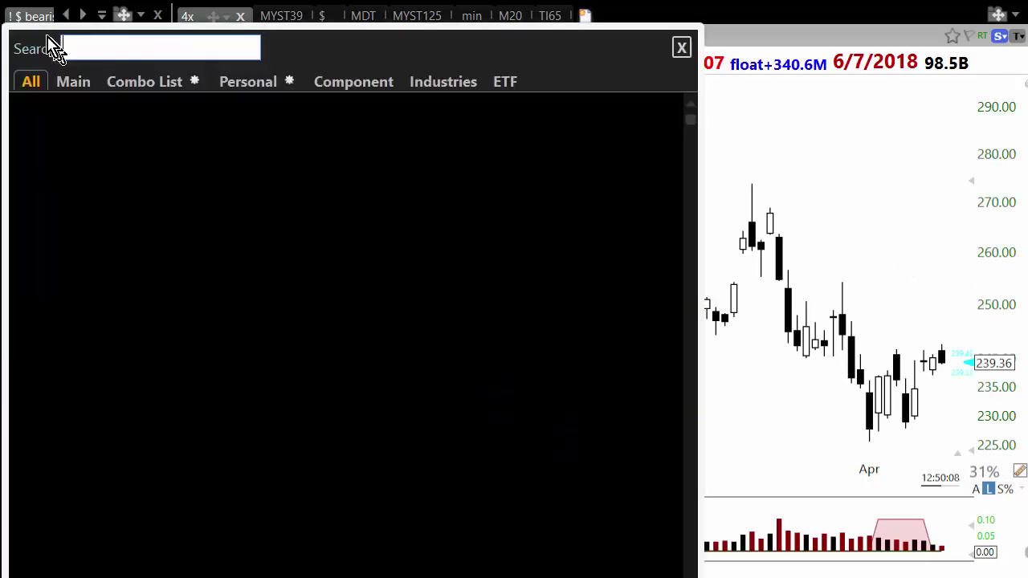
left_click(144, 82)
left_click(70, 179)
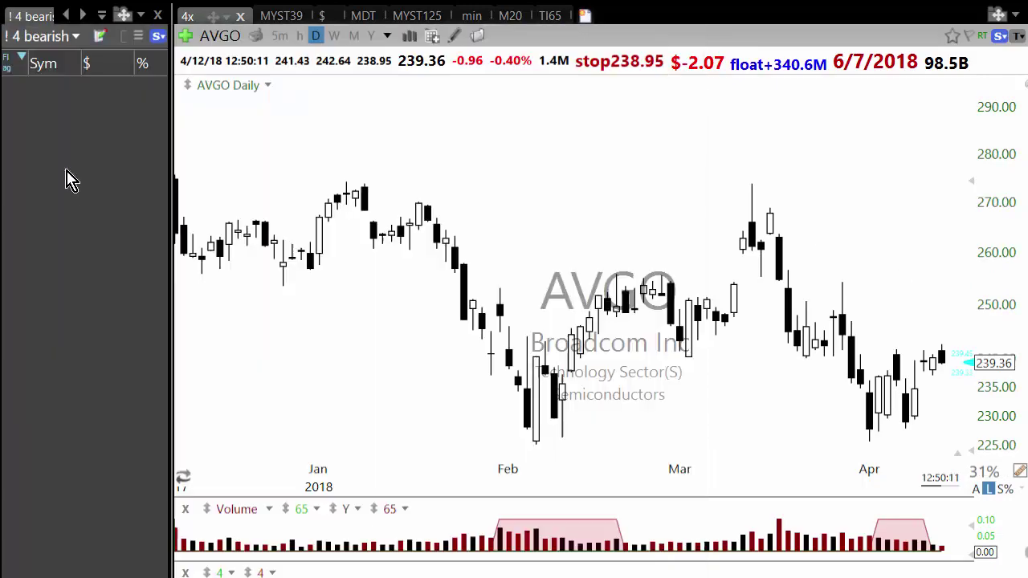
right_click(75, 217)
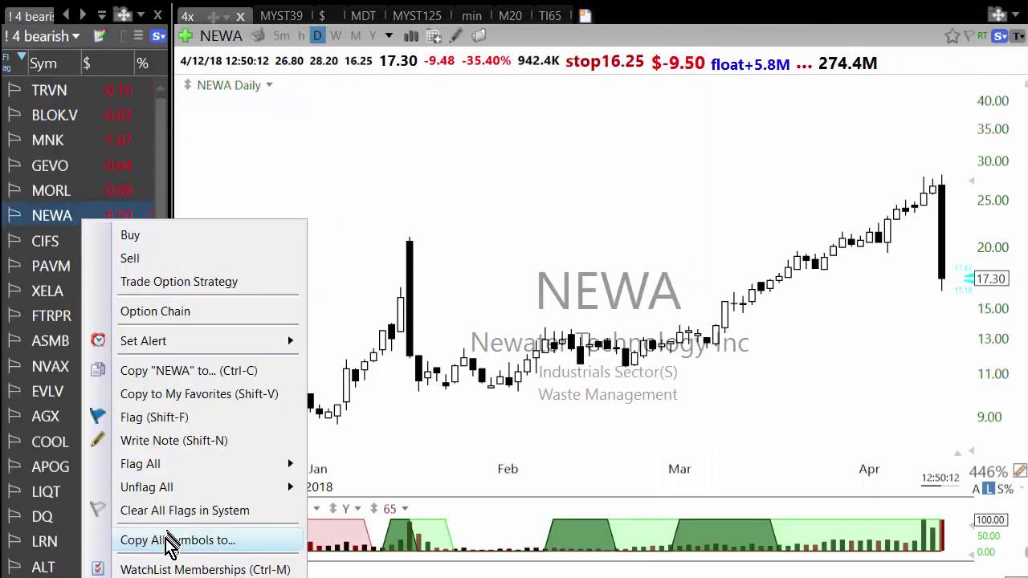
left_click(171, 541)
left_click(218, 363)
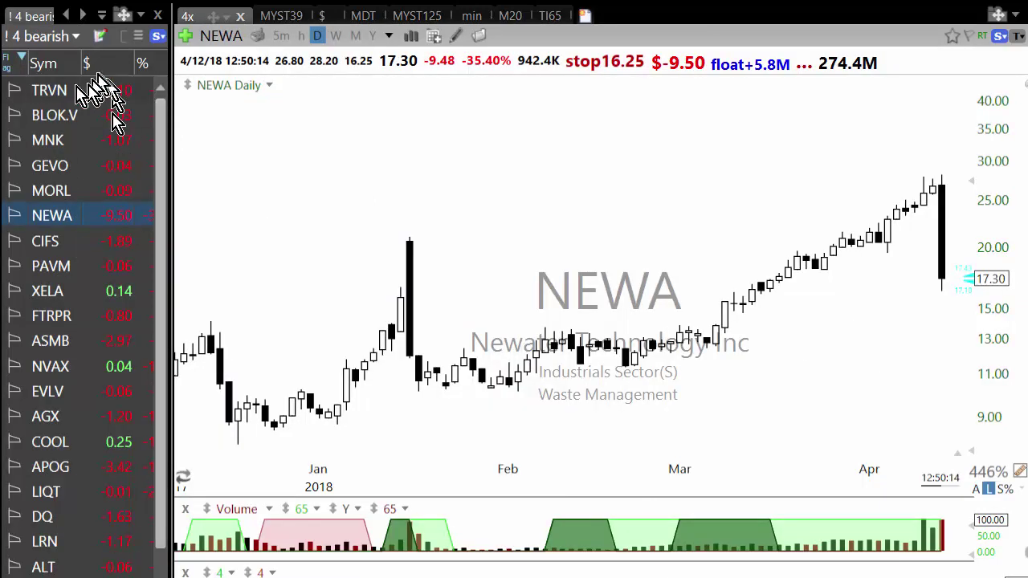
Step: Copy all 84 symbols of the ltb bearish combo list into bearish work
left_click(52, 36)
left_click(145, 81)
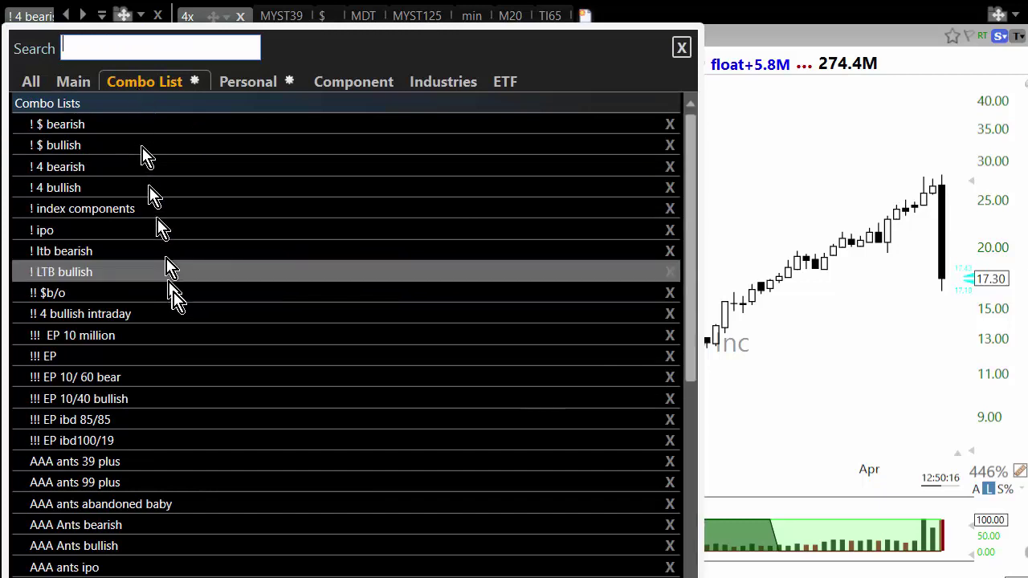
left_click(76, 253)
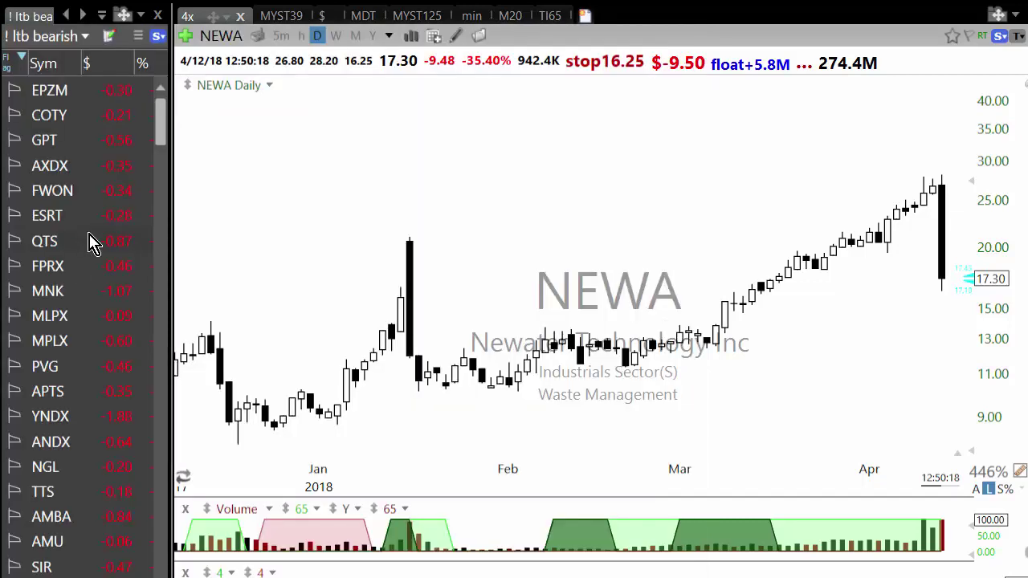
right_click(91, 243)
left_click(135, 557)
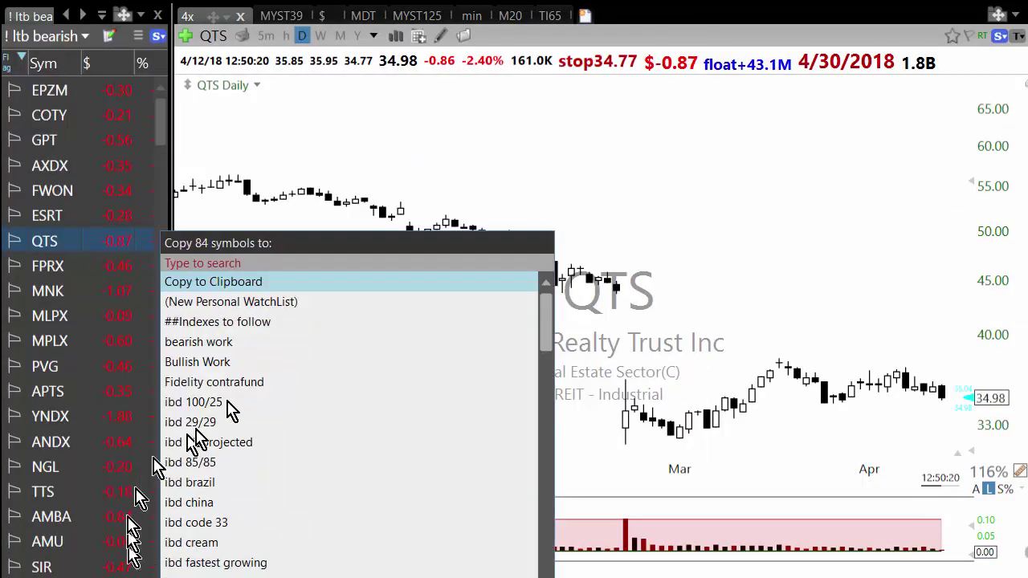
left_click(213, 343)
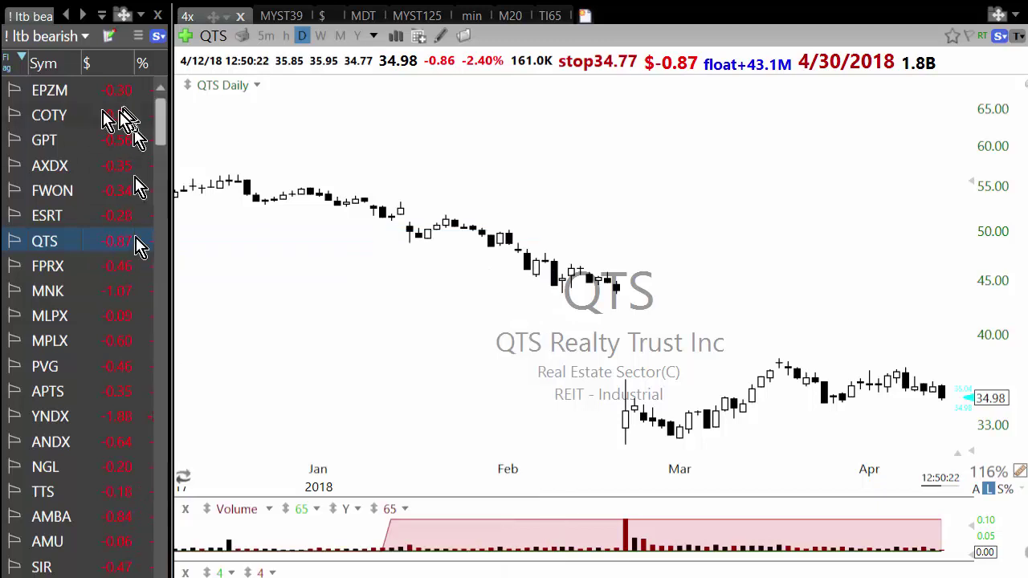
Step: Load the bearish work watchlist from the personal watchlists
left_click(61, 40)
left_click(241, 80)
left_click(70, 147)
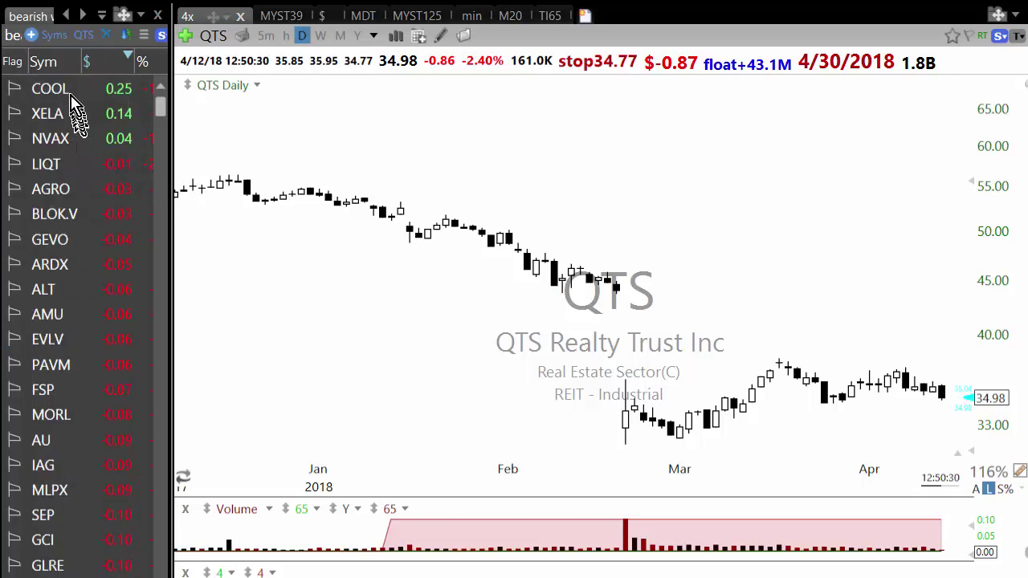
Step: Review the COOL, XELA, NVAX, LIQT, AGRO, BLOK.V, GEVO and ALT charts
left_click(69, 90)
left_click(68, 114)
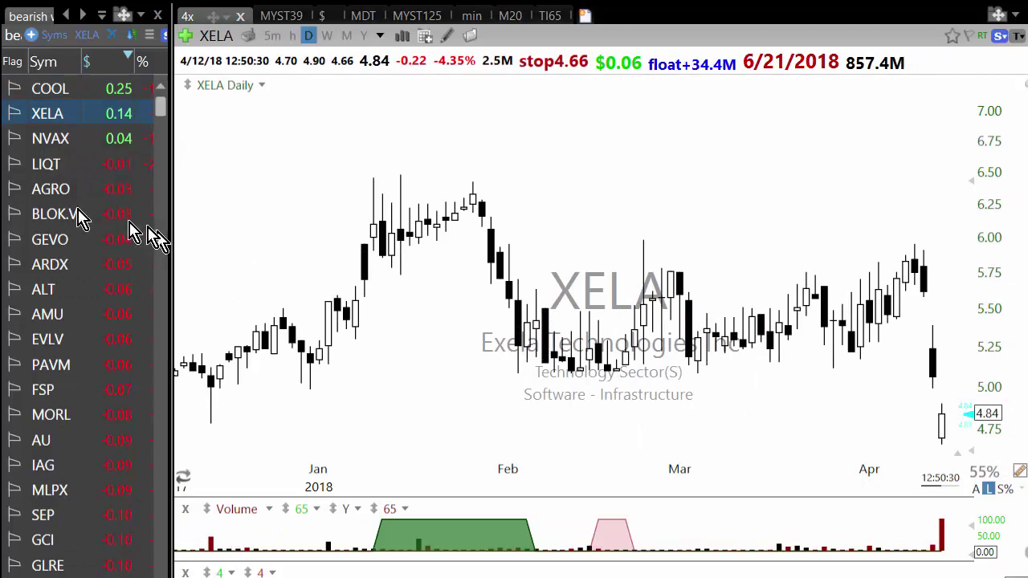
left_click(64, 142)
left_click(67, 165)
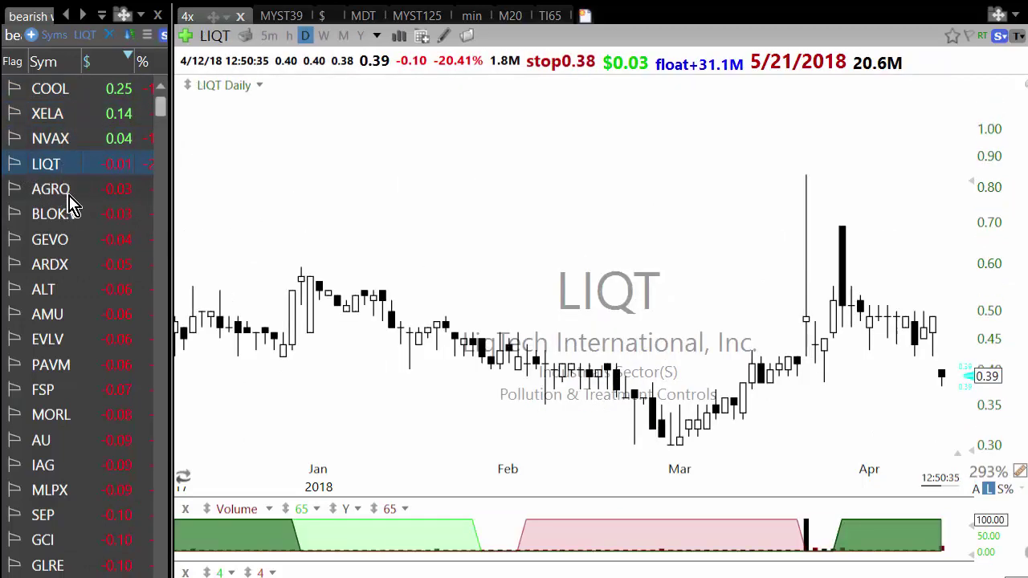
left_click(67, 190)
left_click(69, 216)
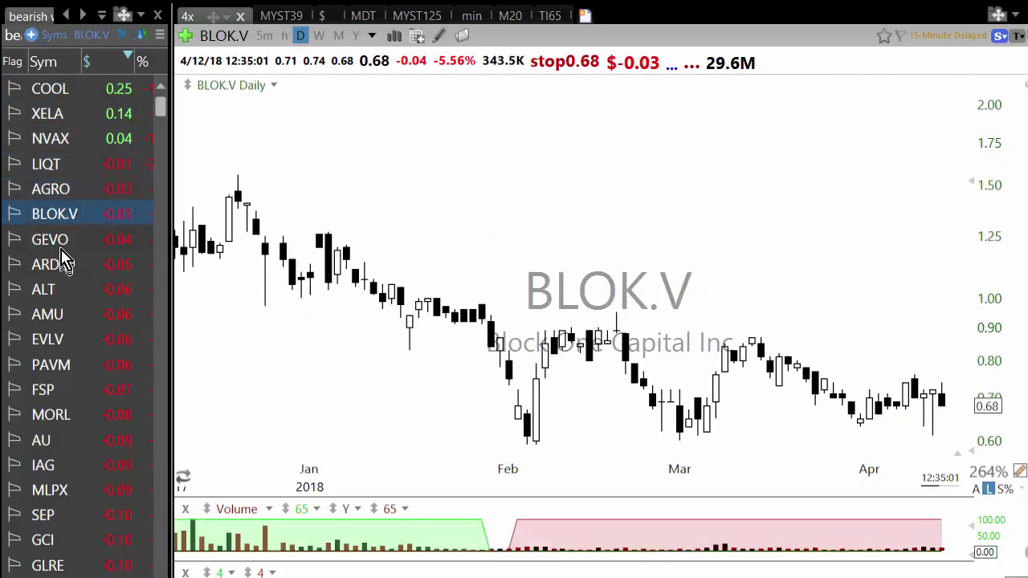
left_click(69, 240)
left_click(70, 289)
scroll(89, 409, "down", 7)
scroll(90, 410, "down", 5)
scroll(90, 410, "up", 3)
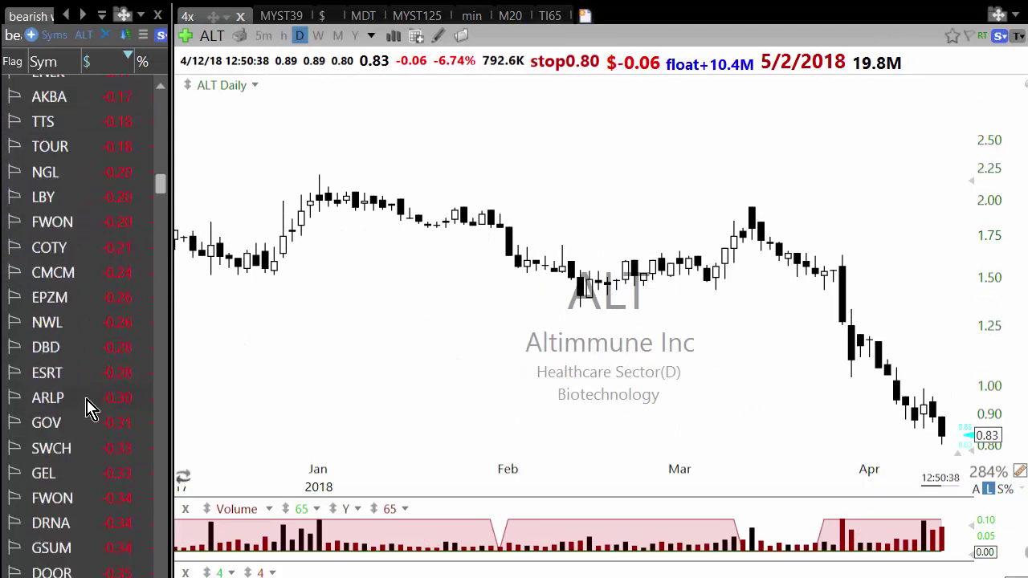
scroll(77, 304, "up", 3)
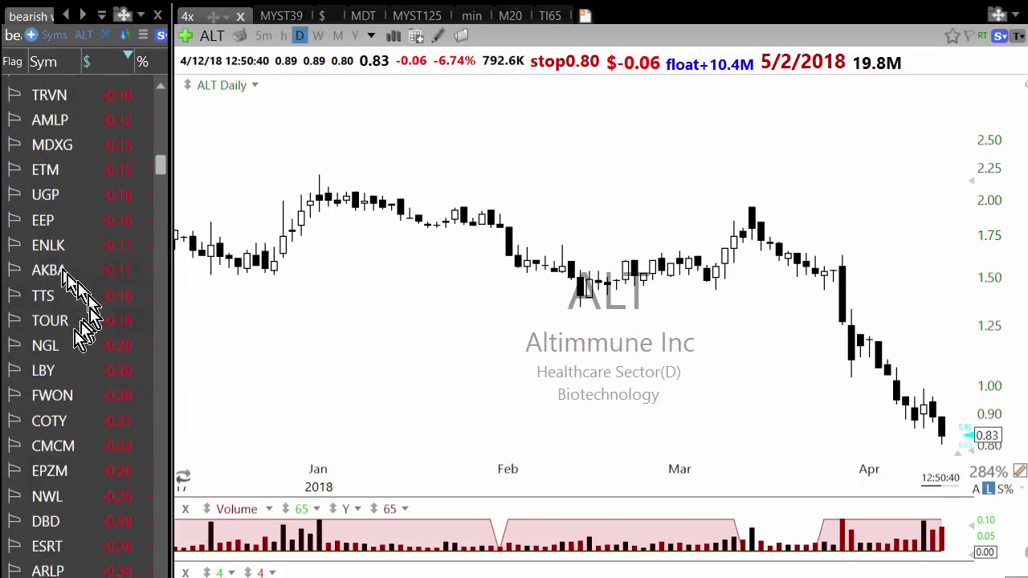
Step: Continue through LBY, FWON and COTY to ESRT, adjusting ESRT's chart range
left_click(60, 375)
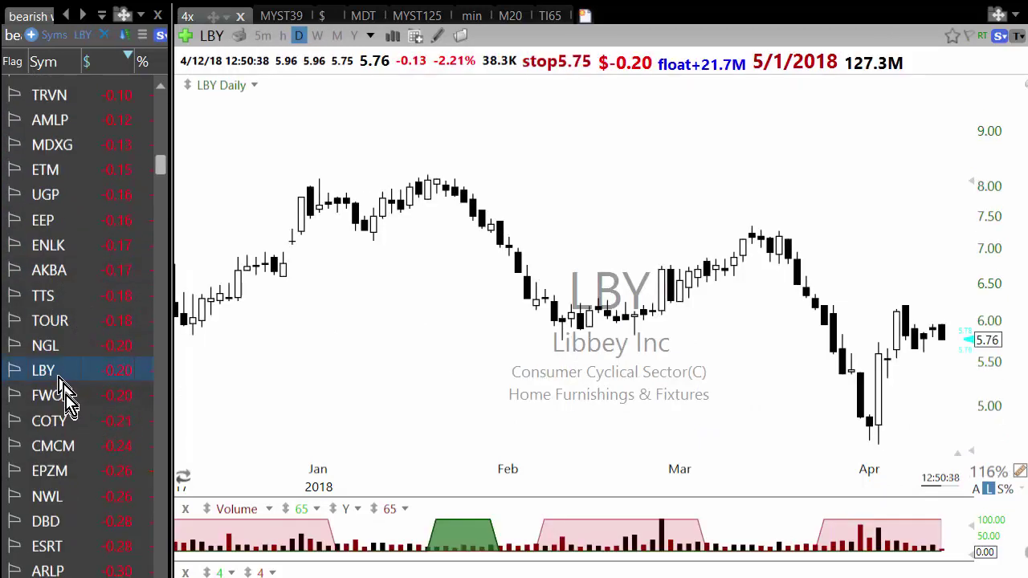
left_click(64, 397)
key("Down")
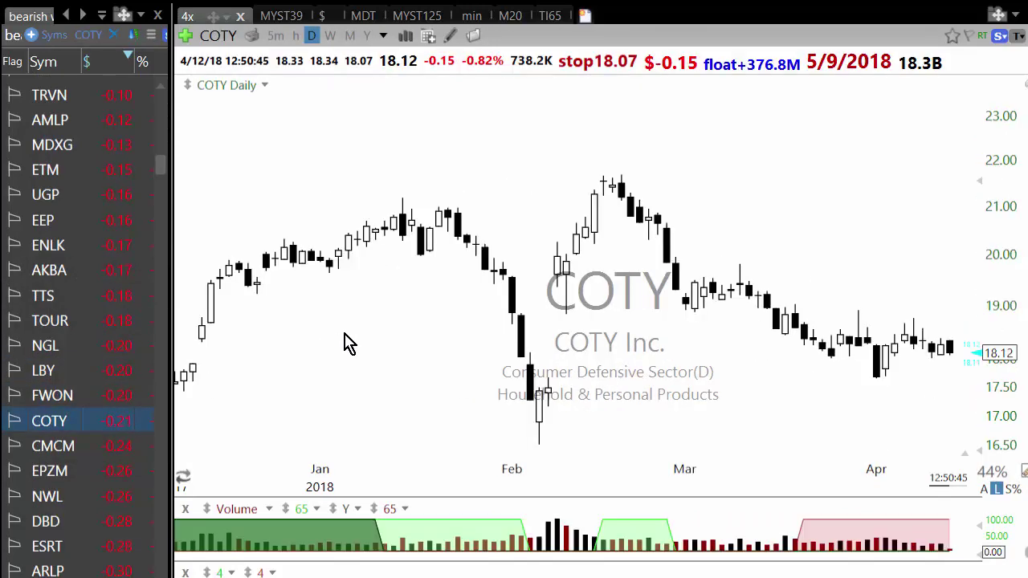
key("Down")
key("Down")
key("Down")
key("Down")
key("Down")
key("Down")
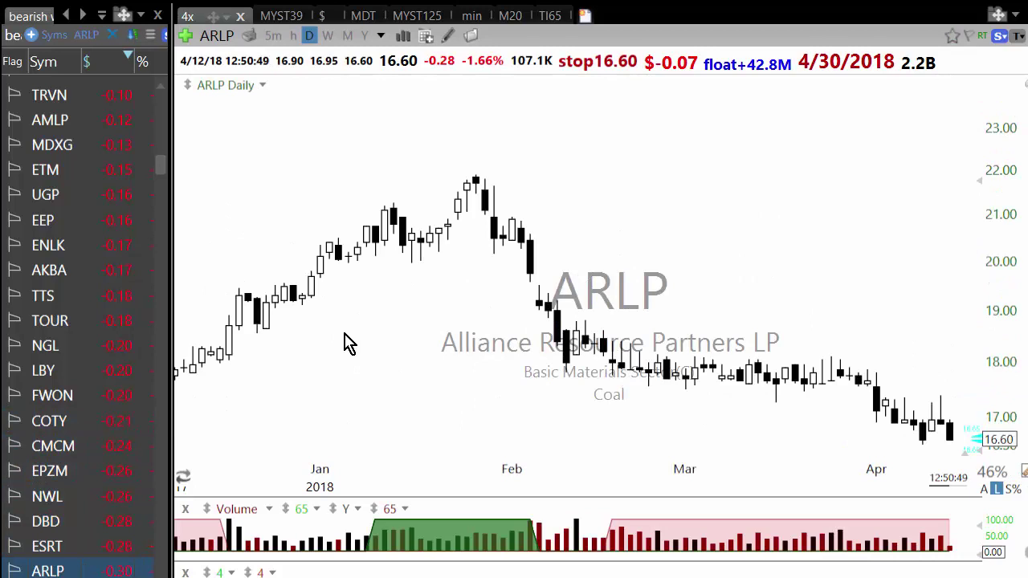
left_click(112, 548)
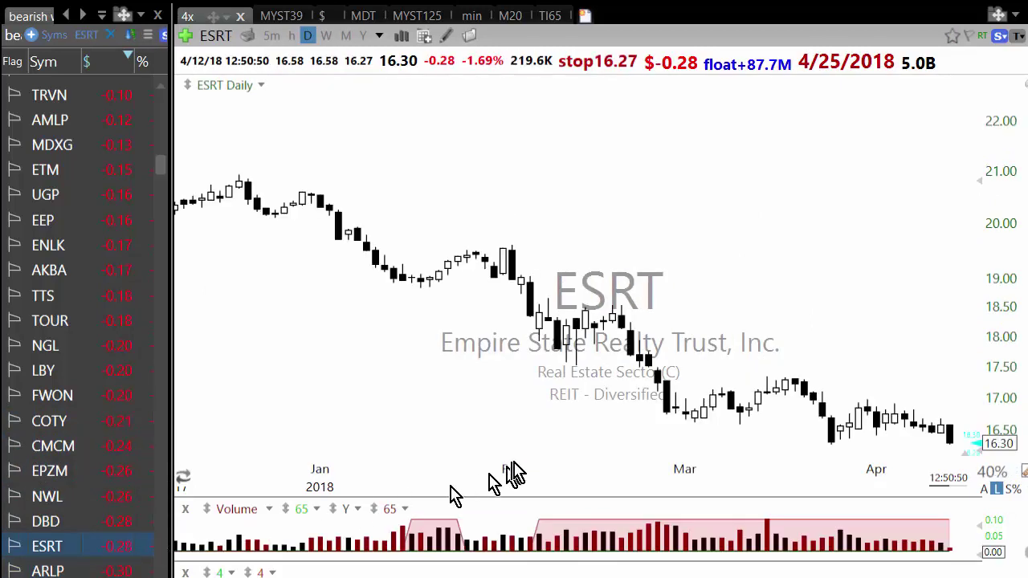
scroll(516, 470, "up", 5)
scroll(673, 407, "down", 1)
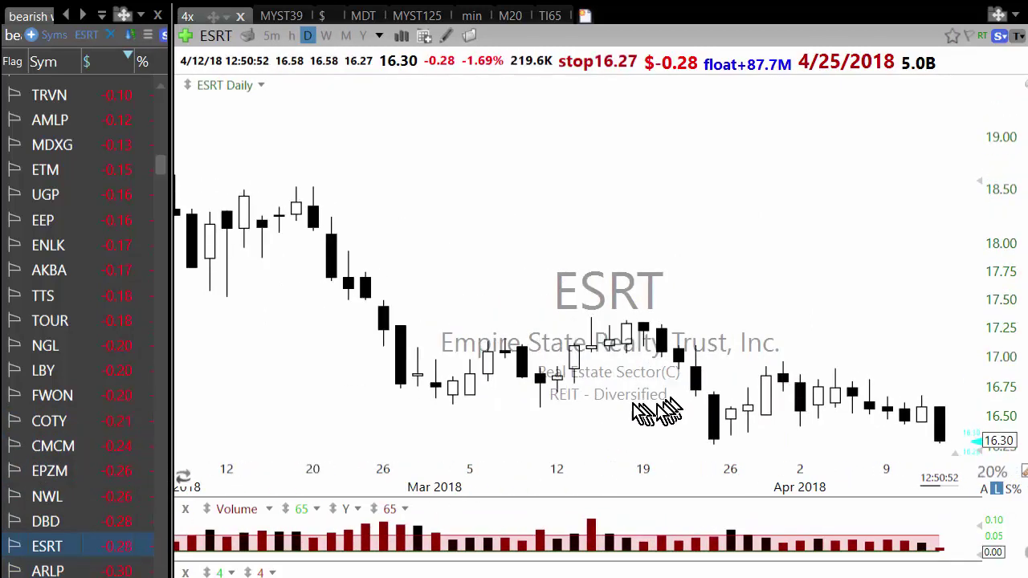
scroll(714, 406, "down", 2)
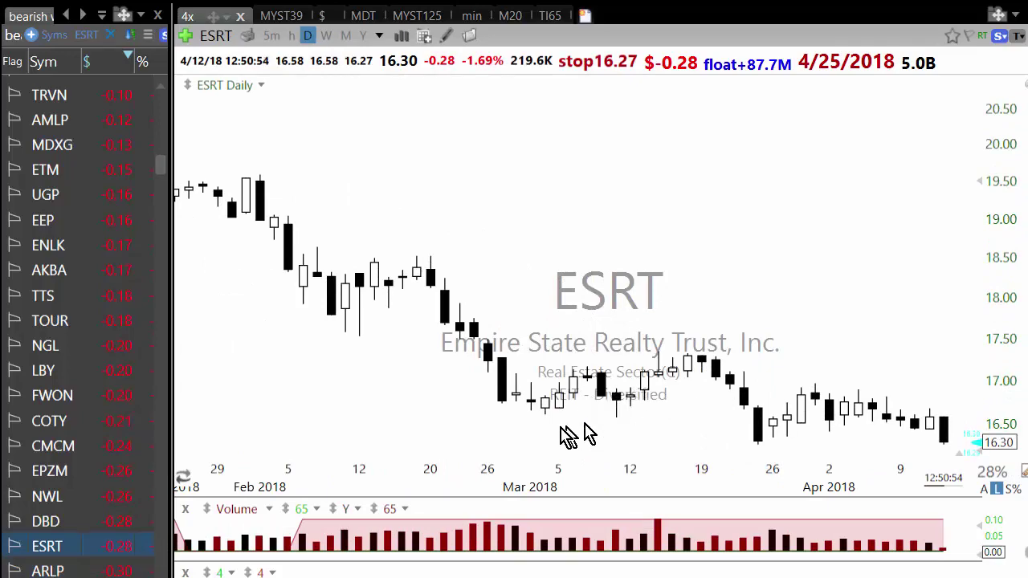
scroll(566, 417, "down", 2)
Step: Step from ESRT through SWCH, DRNA, APTS, WPP, ALKS, EPC, SIR and OUT to TSN
key("Down")
key("Down")
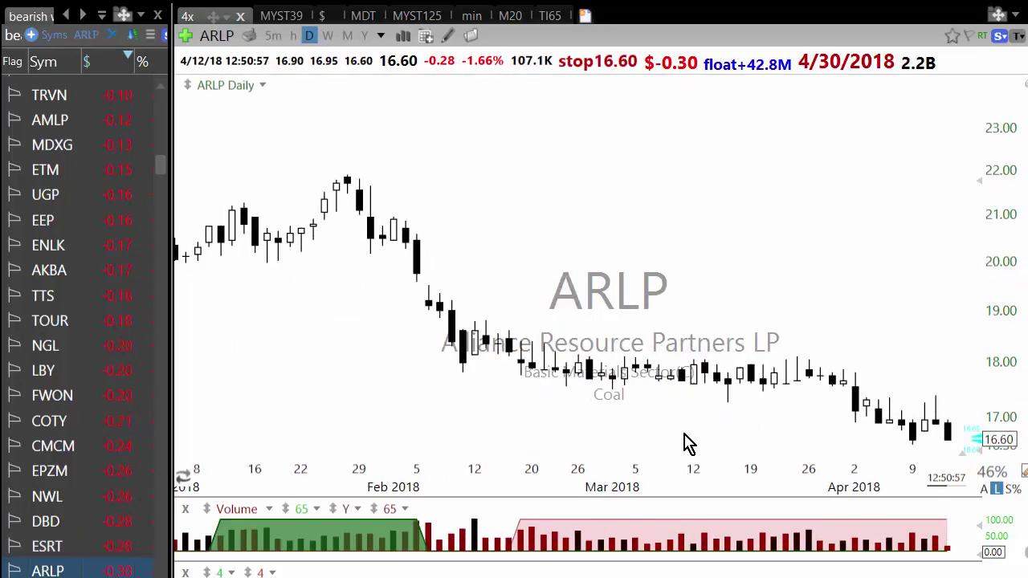
key("Down")
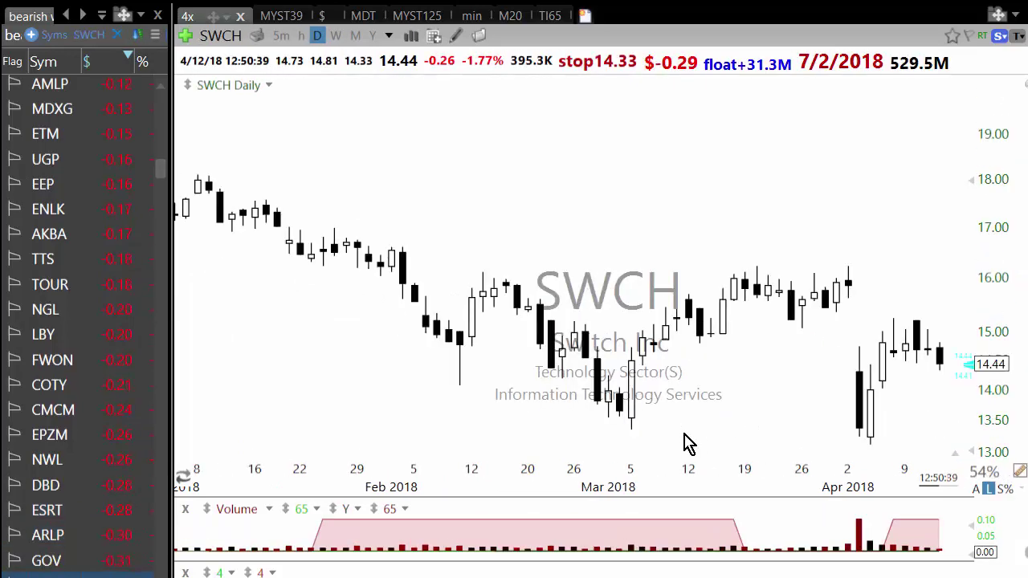
key("Down")
key("Down")
key("Down")
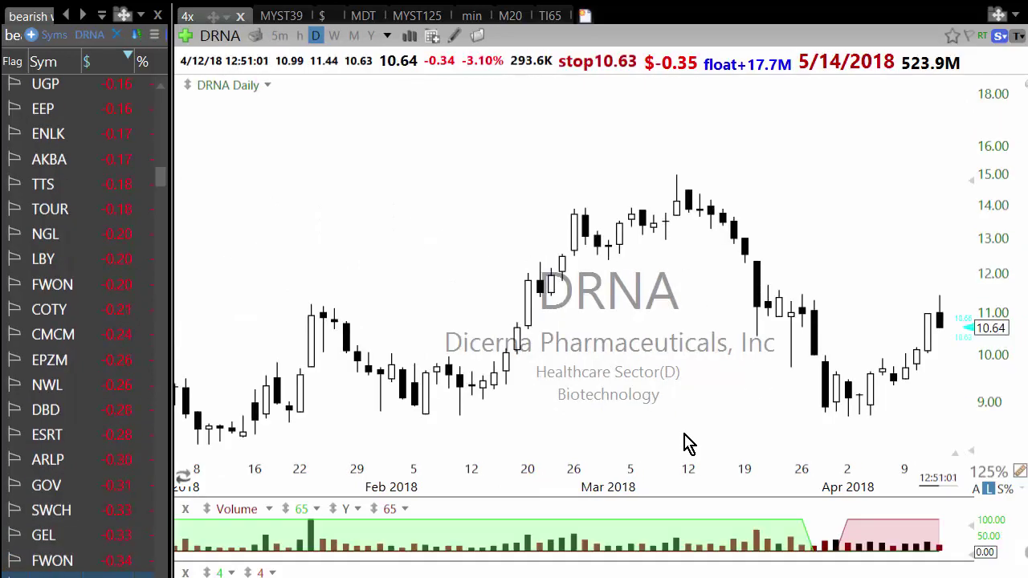
key("Down")
key("Down")
key("Down")
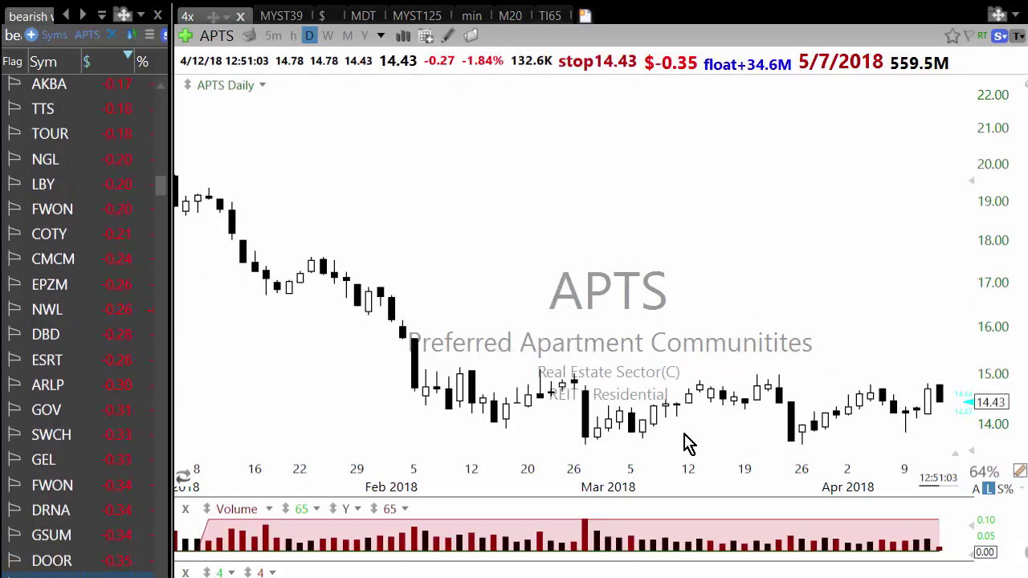
key("Down")
key("Down")
key("Down")
key("Down")
key("Down")
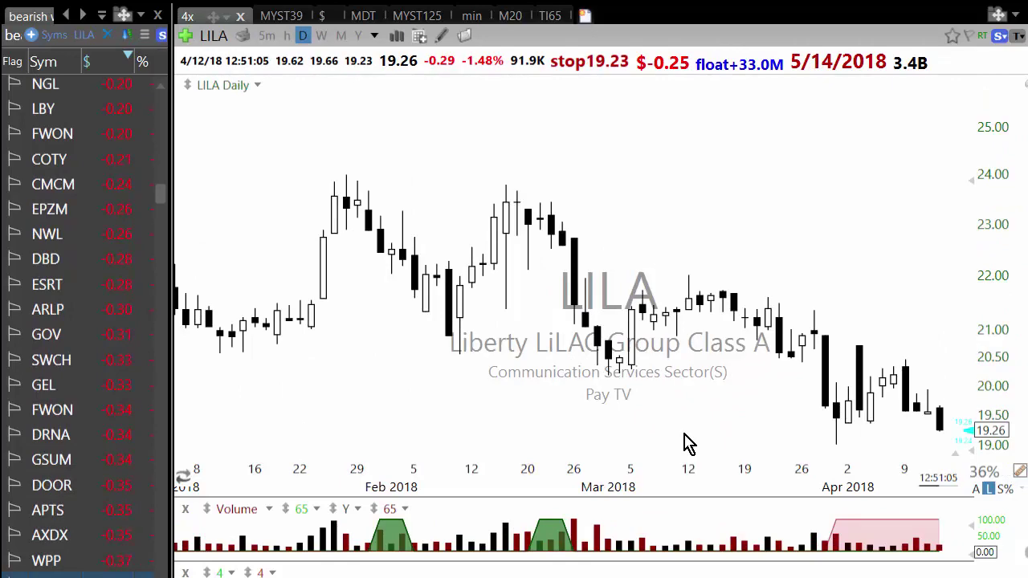
scroll(674, 438, "down", 2)
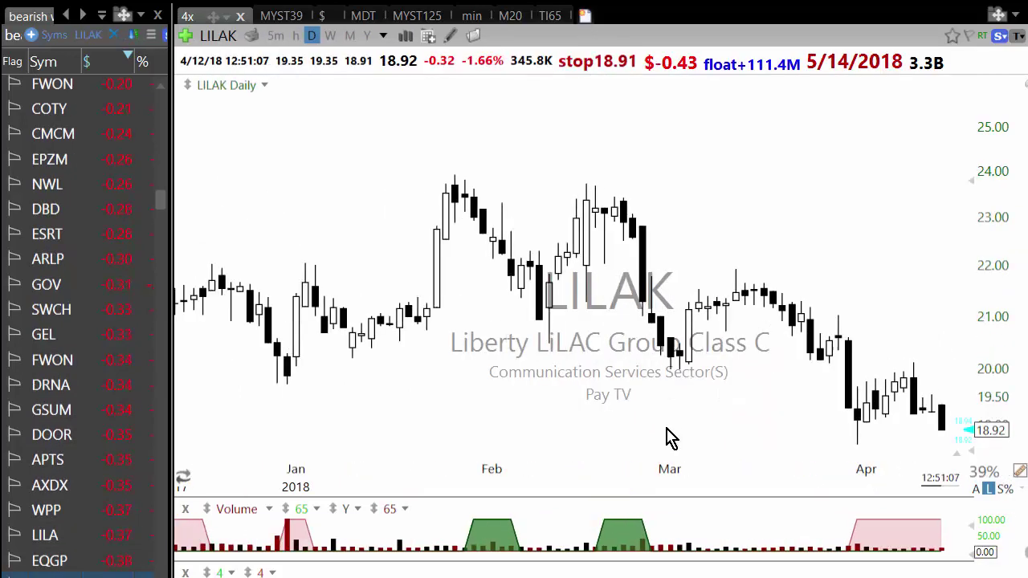
key("Down")
key("Down")
key("Down")
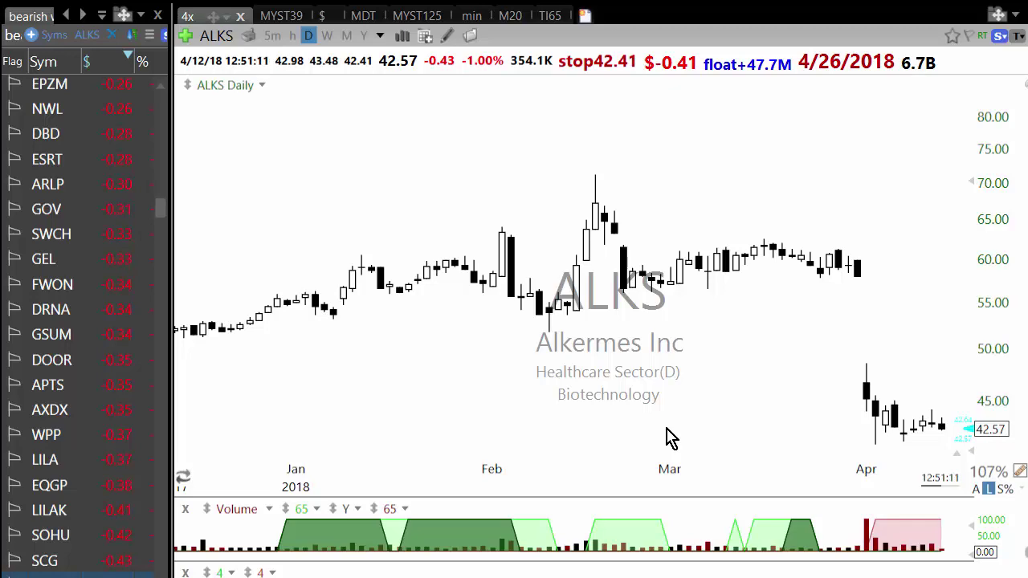
key("Down")
key("Down")
key("Down")
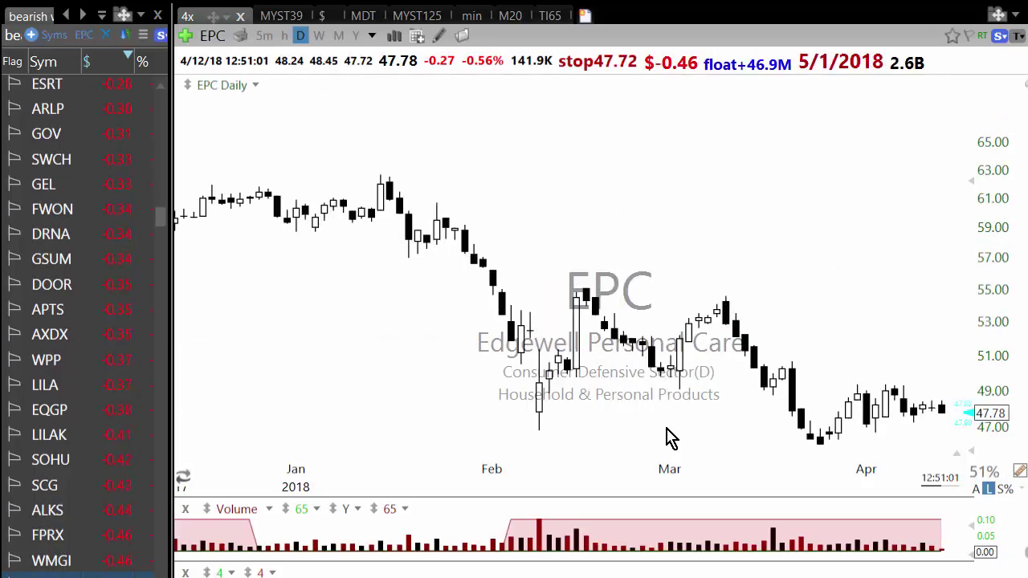
key("Down")
key("Down")
key("Down")
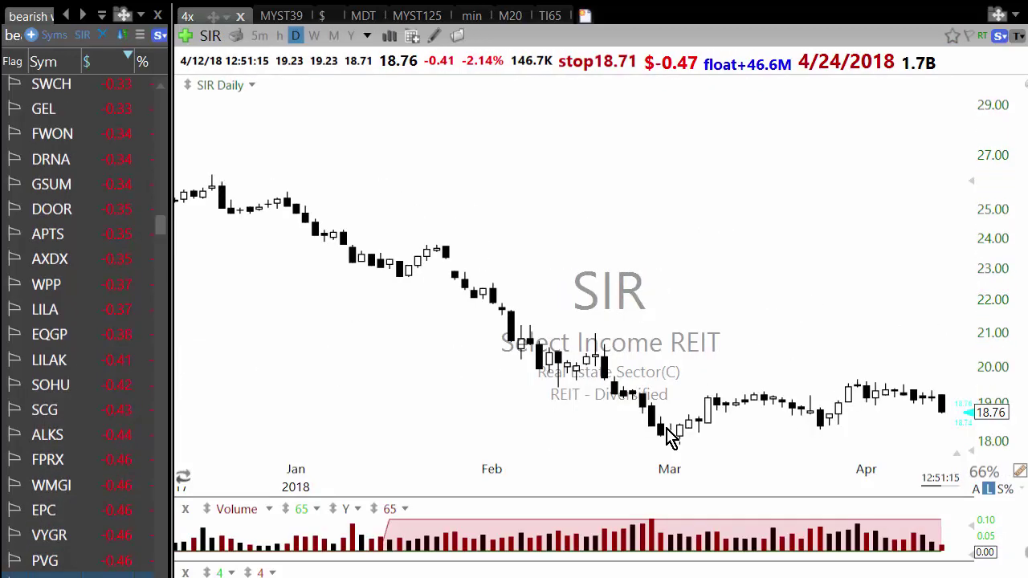
key("Down")
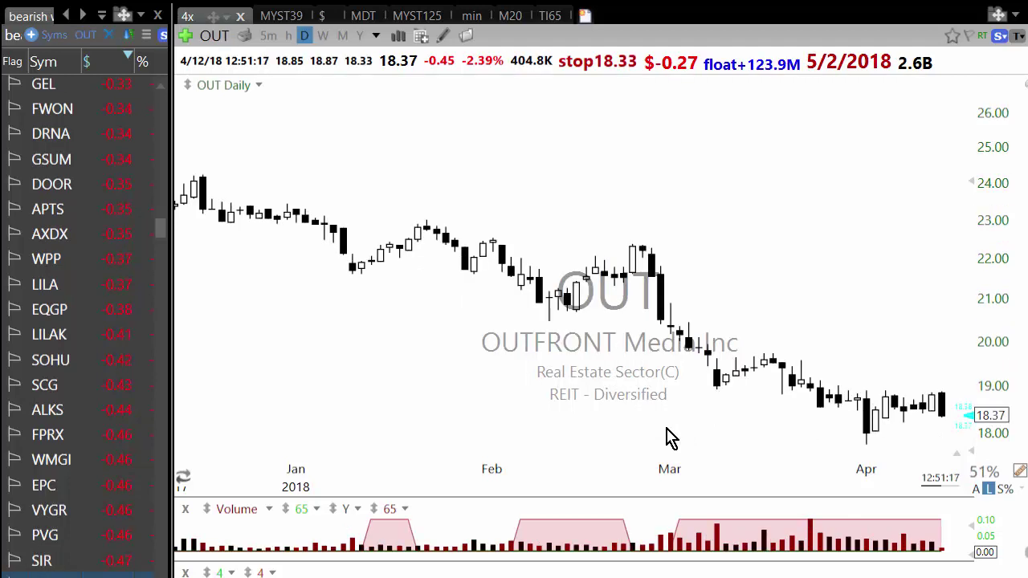
key("Down")
key("Down")
key("Down")
key("Down")
key("Down")
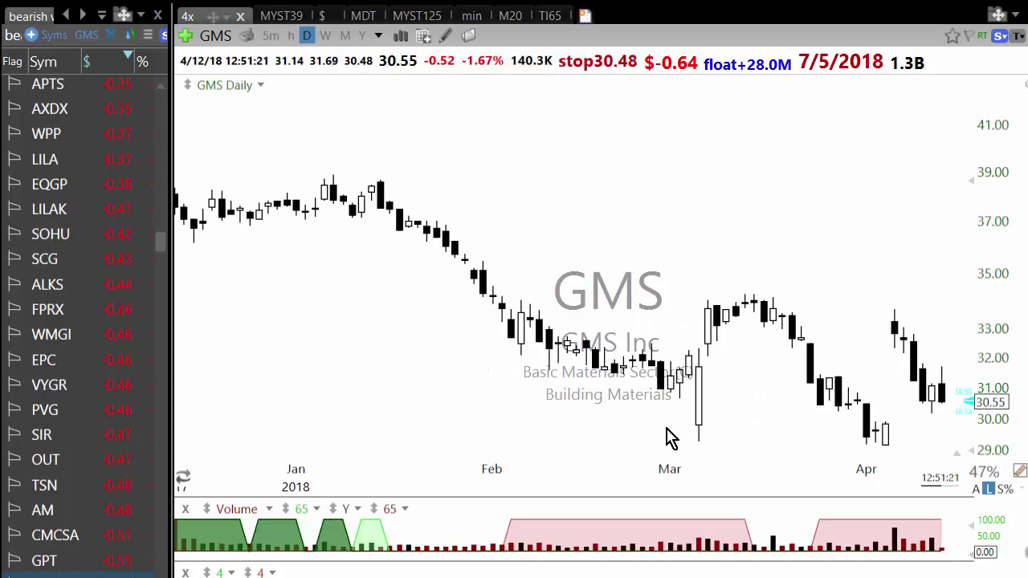
Step: Chart GPT, then step down past CWT to EGRX
left_click(106, 560)
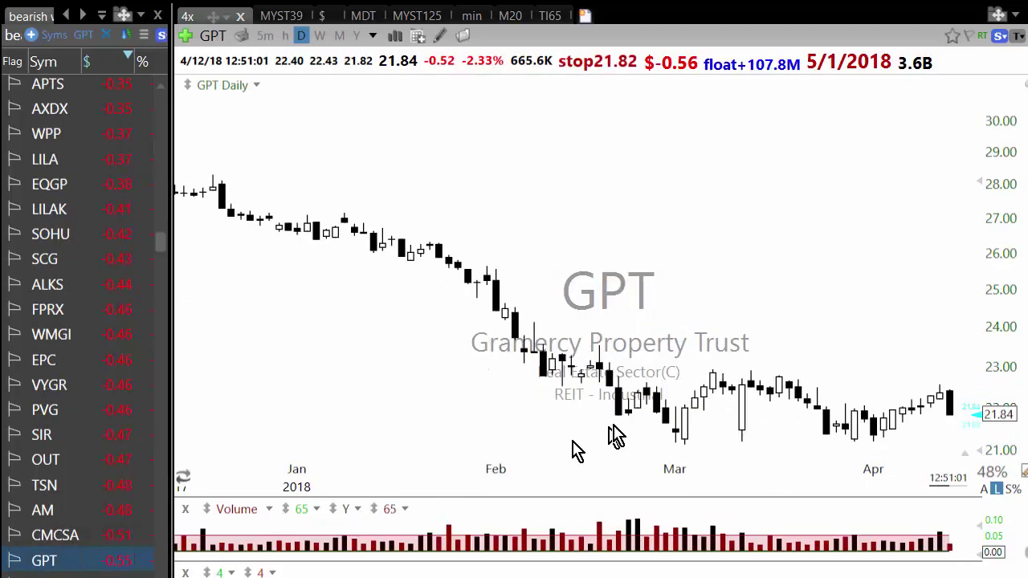
key("Down")
key("Down")
key("Down")
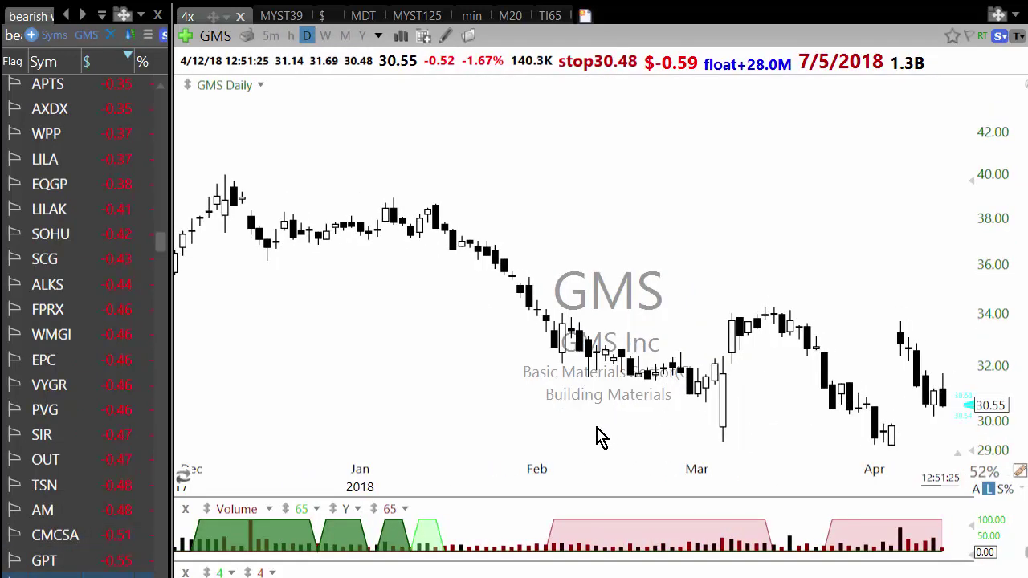
key("Down")
key("Down")
key("Down")
key("Down")
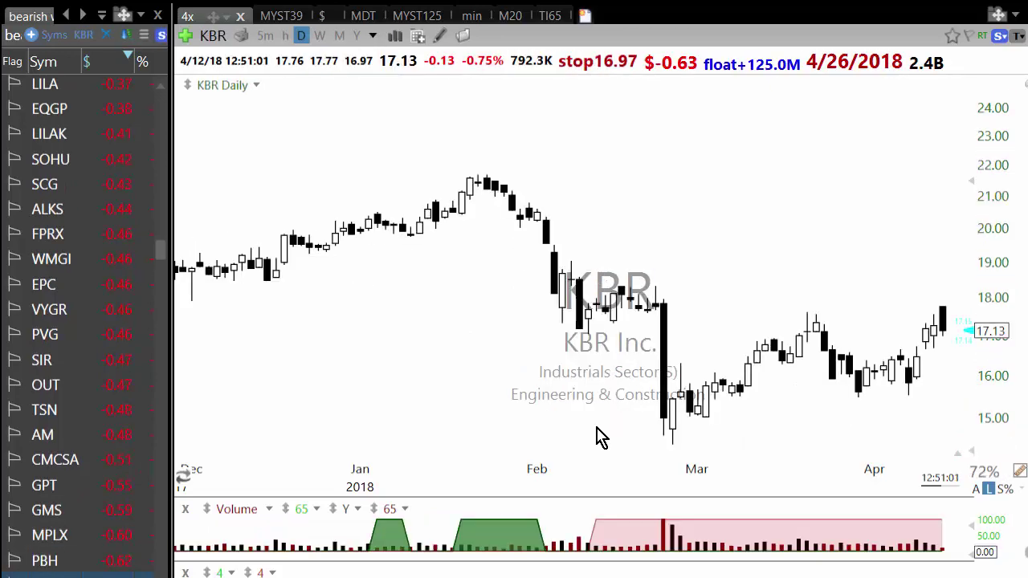
key("Down")
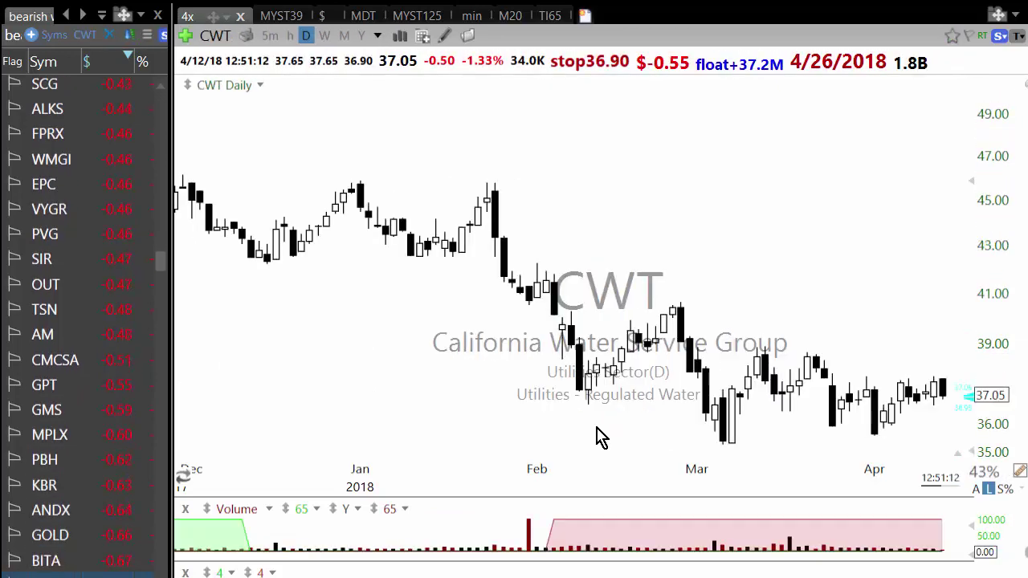
key("Down")
key("Down")
key("Down")
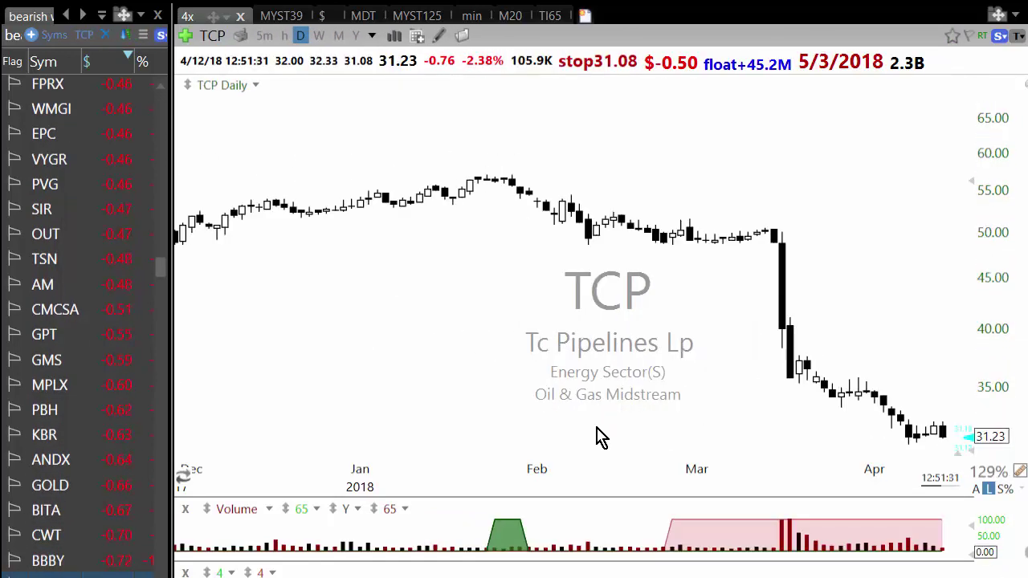
key("Down")
key("Down")
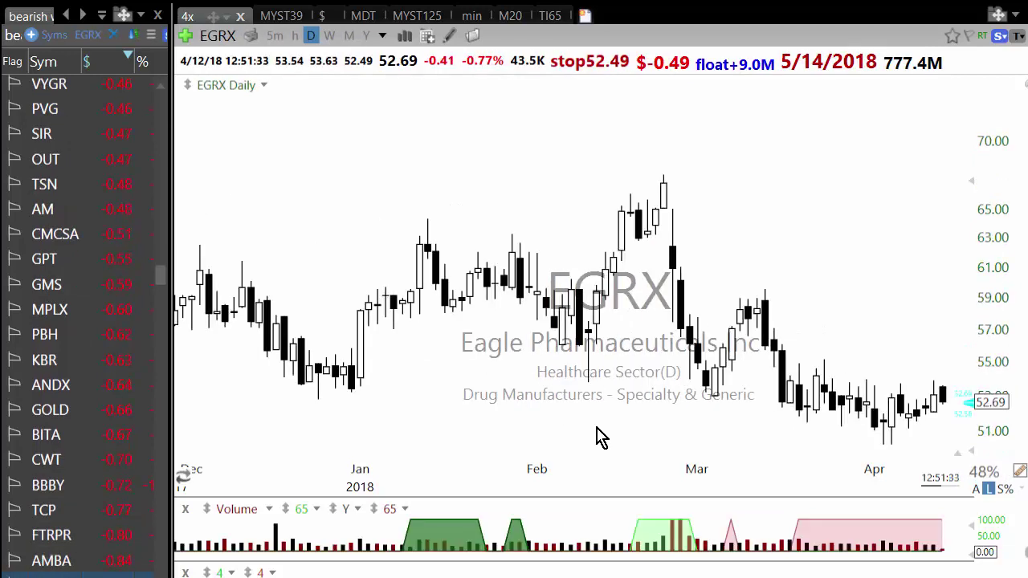
Step: Chart BBBY, zoom out over its longer history, then back to Dec–Apr
left_click(74, 489)
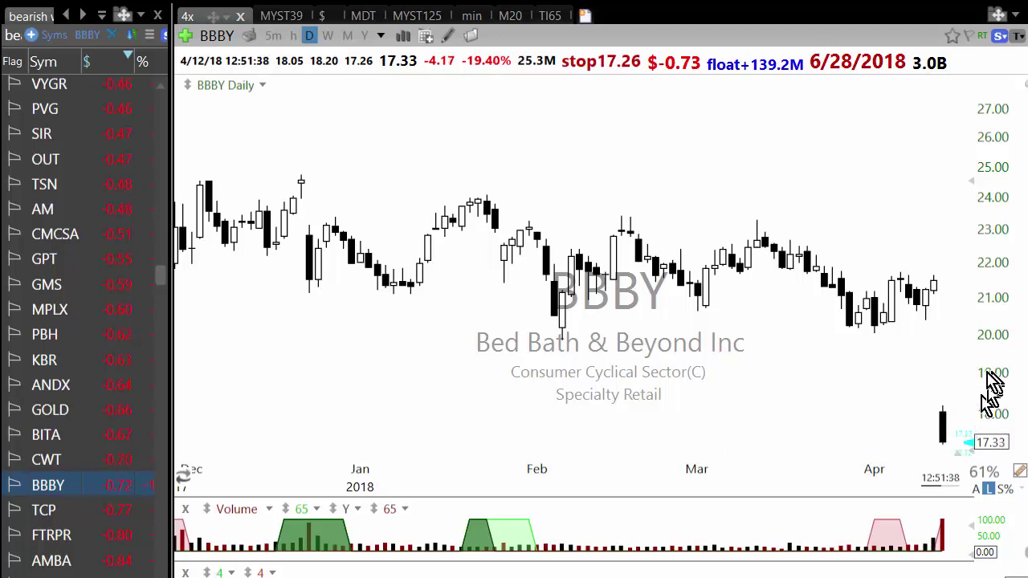
scroll(723, 408, "down", 5)
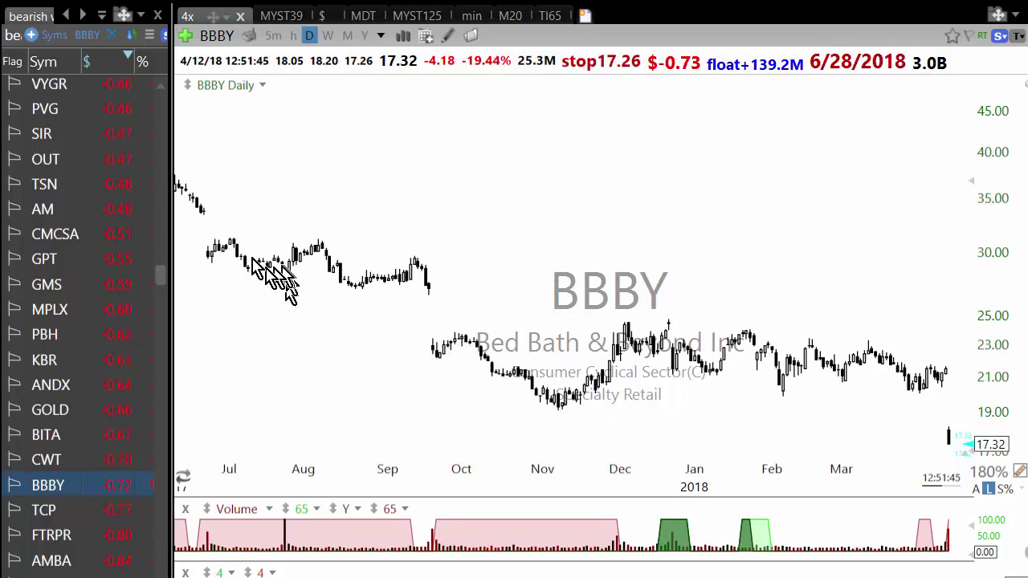
scroll(359, 347, "up", 3)
scroll(509, 367, "up", 3)
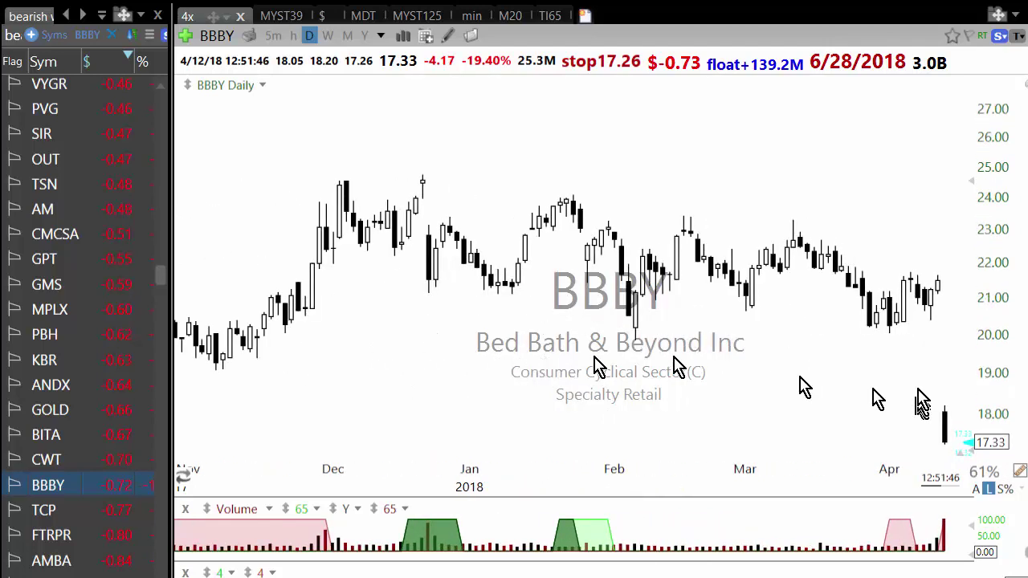
Step: Step through the TCP, EGRX, KONE, Dominion, XEC, VNQ and EQR charts
key("Down")
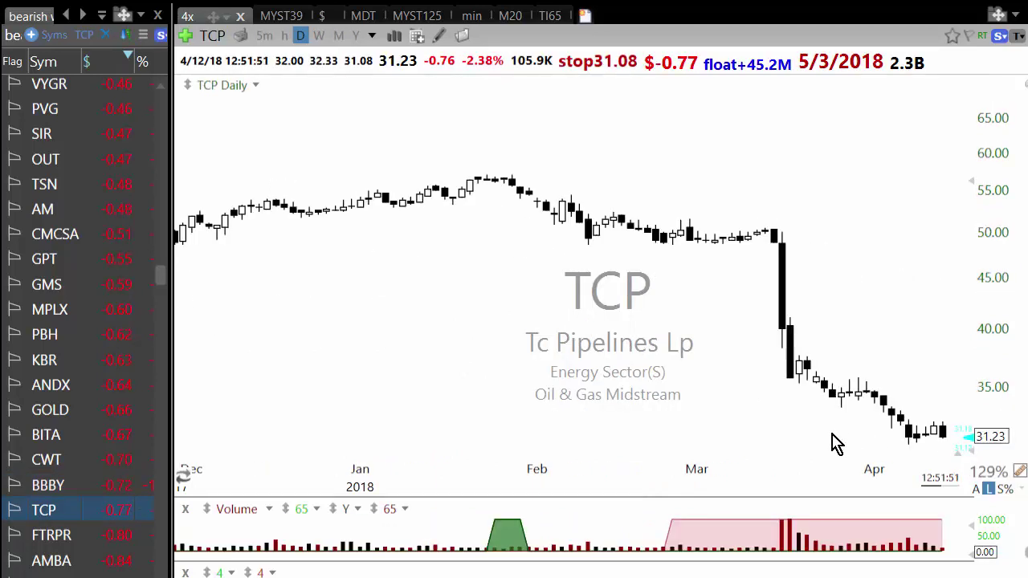
key("Down")
key("Down")
key("Down")
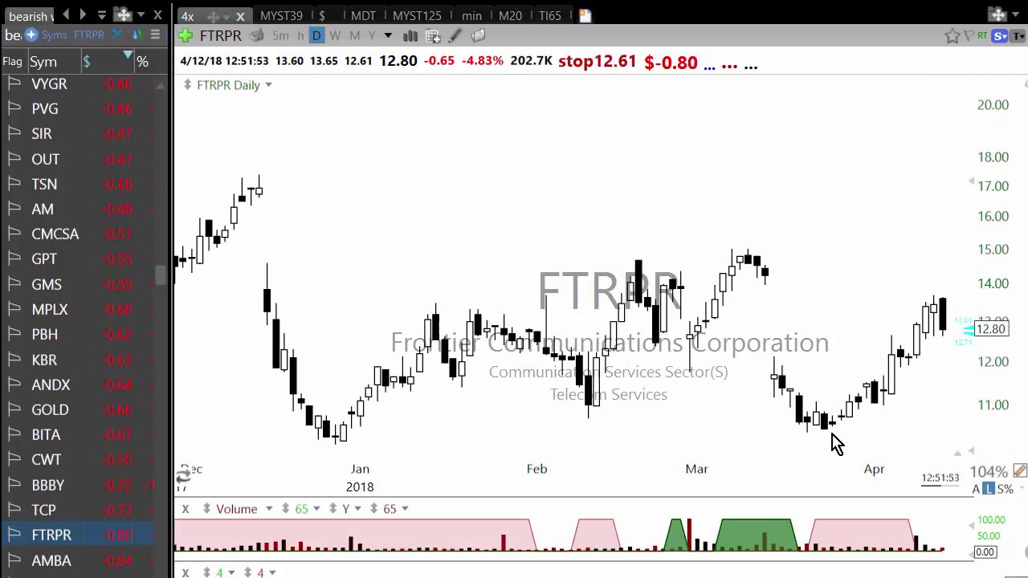
key("Down")
key("Down")
key("Down")
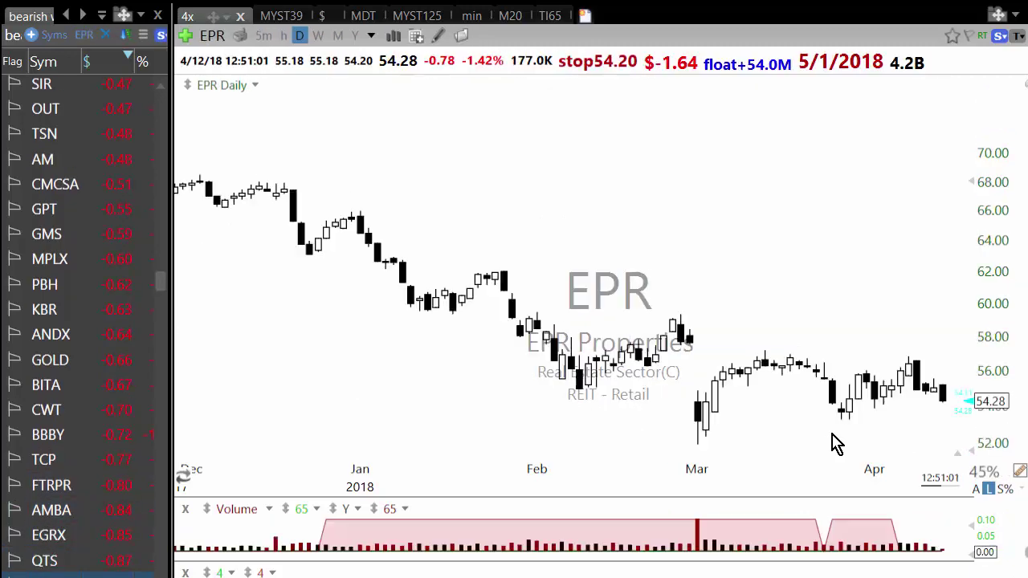
key("Down")
key("Down")
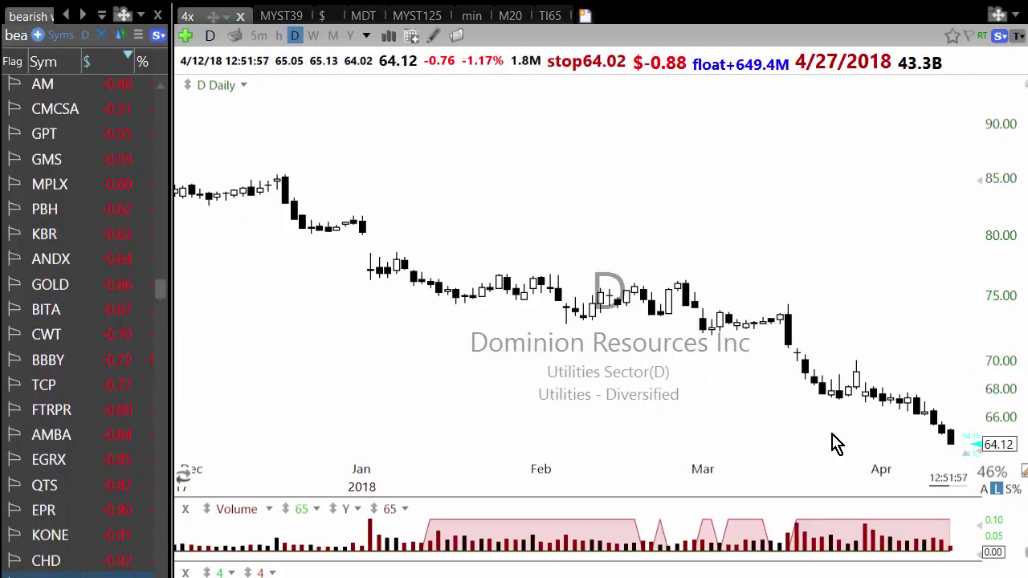
key("Down")
key("Down")
key("Down")
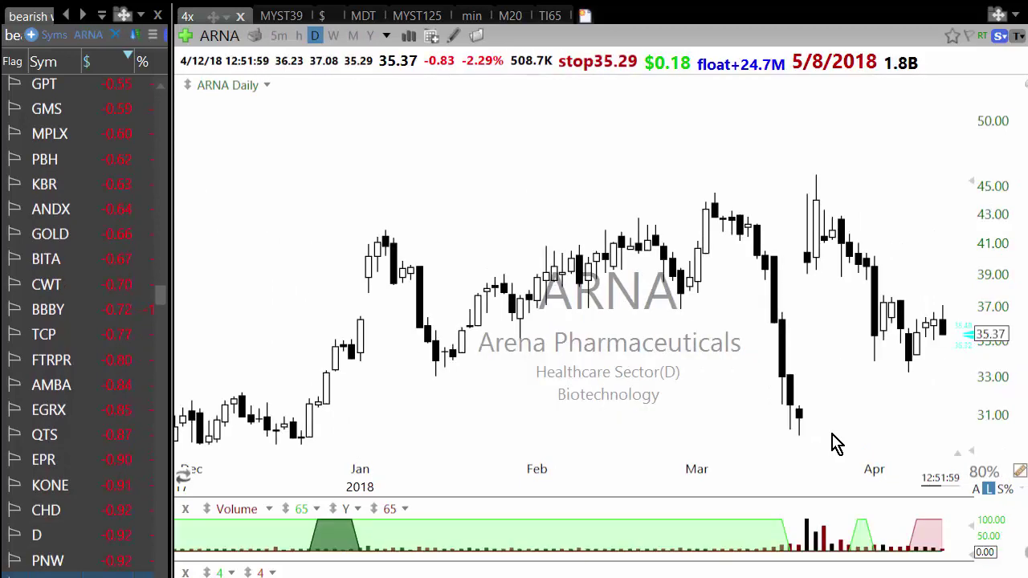
key("Down")
key("Down")
key("Down")
key("Down")
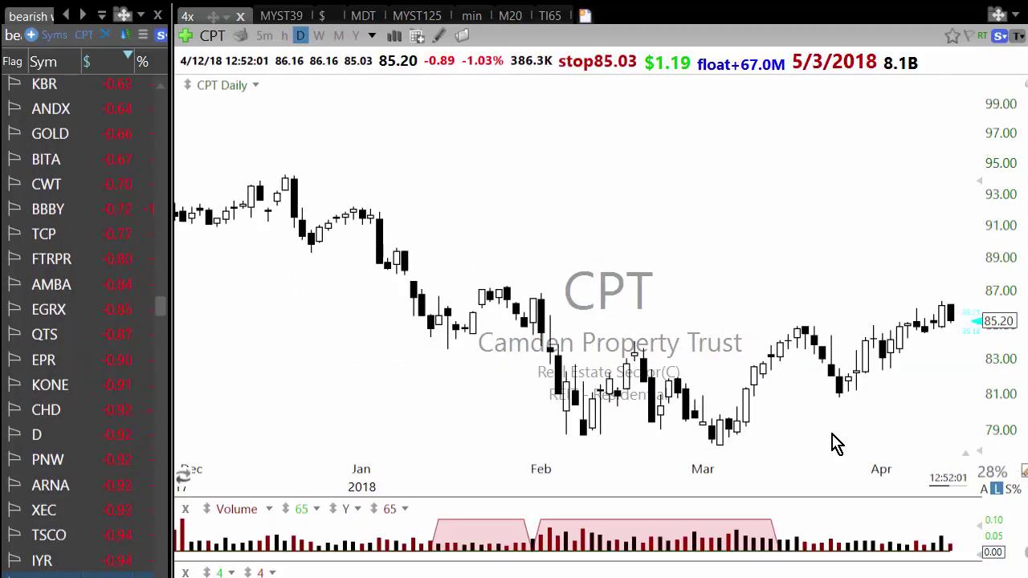
key("Down")
key("Down")
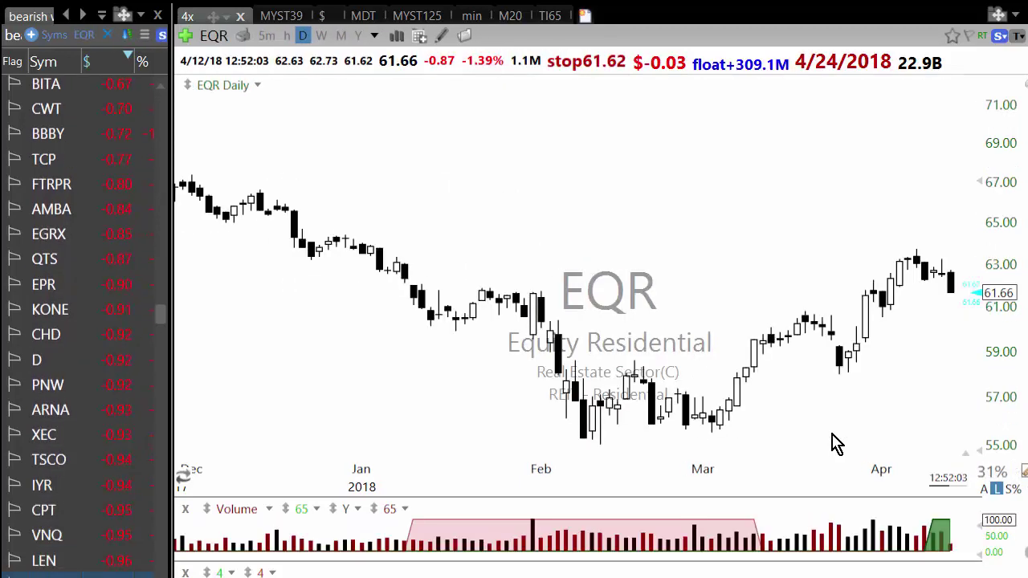
Step: Continue through ARE, GKOS, HSY, SPOT, SBAC, CBS and ETR down to COLM
key("Down")
key("Down")
key("Down")
key("Down")
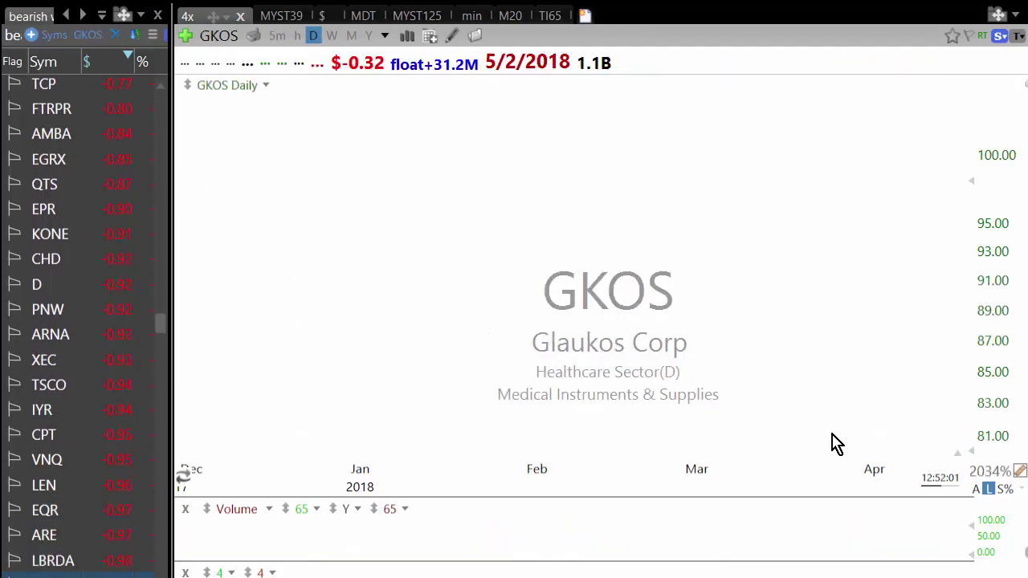
key("Down")
key("Down")
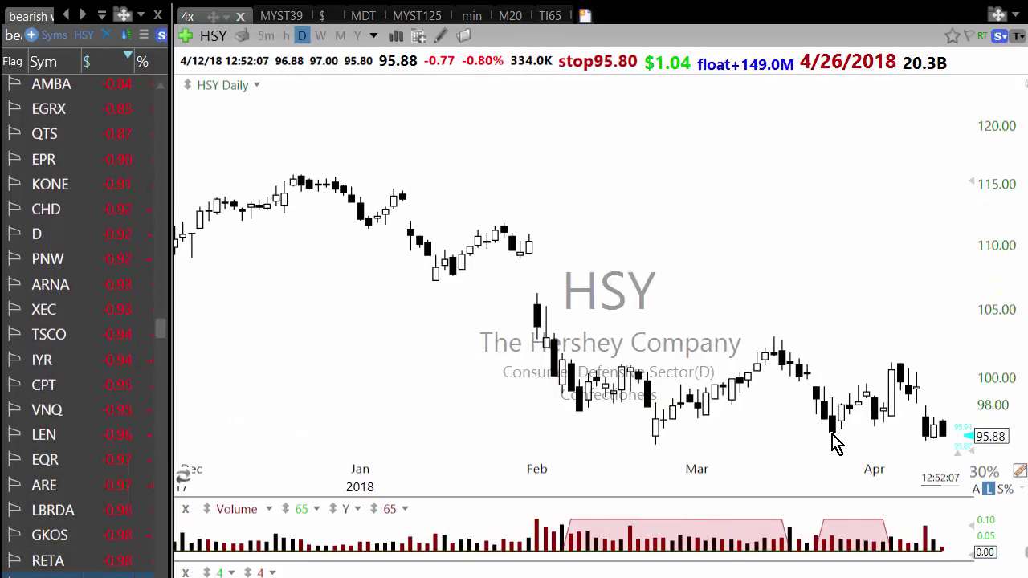
key("Down")
key("Down")
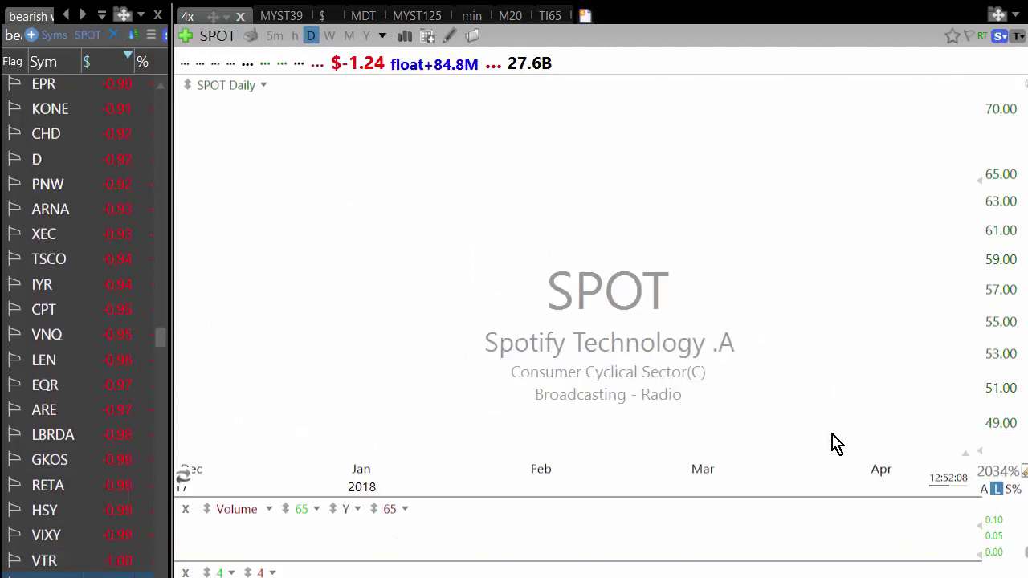
key("Down")
key("Down")
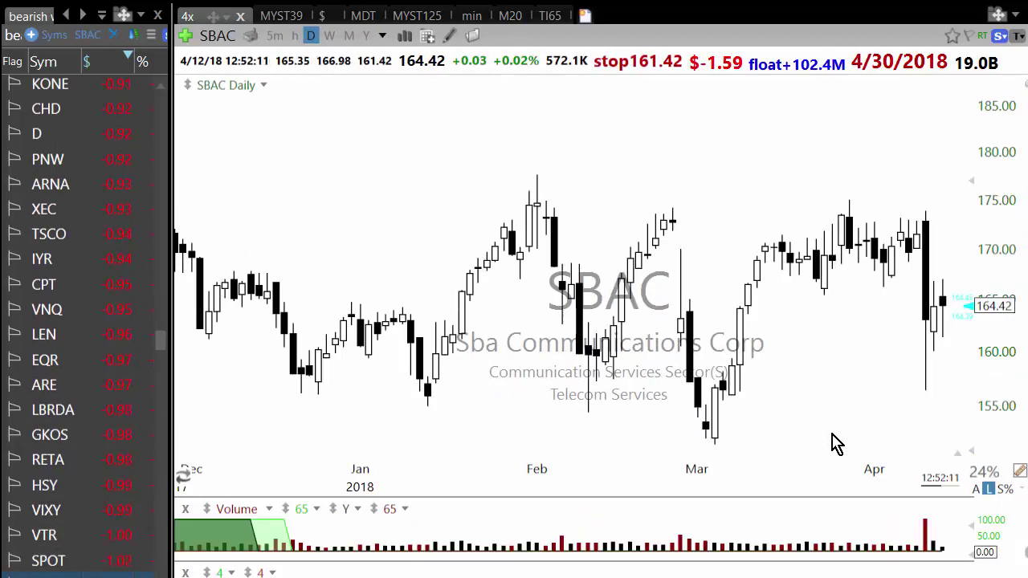
key("Down")
key("Down")
key("Down")
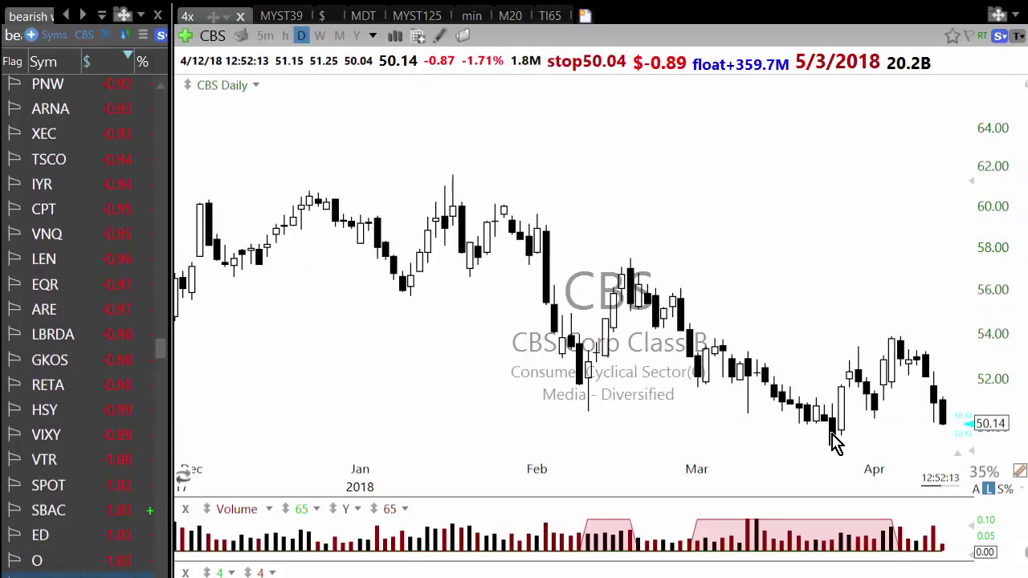
key("Down")
key("Down")
key("Down")
key("Down")
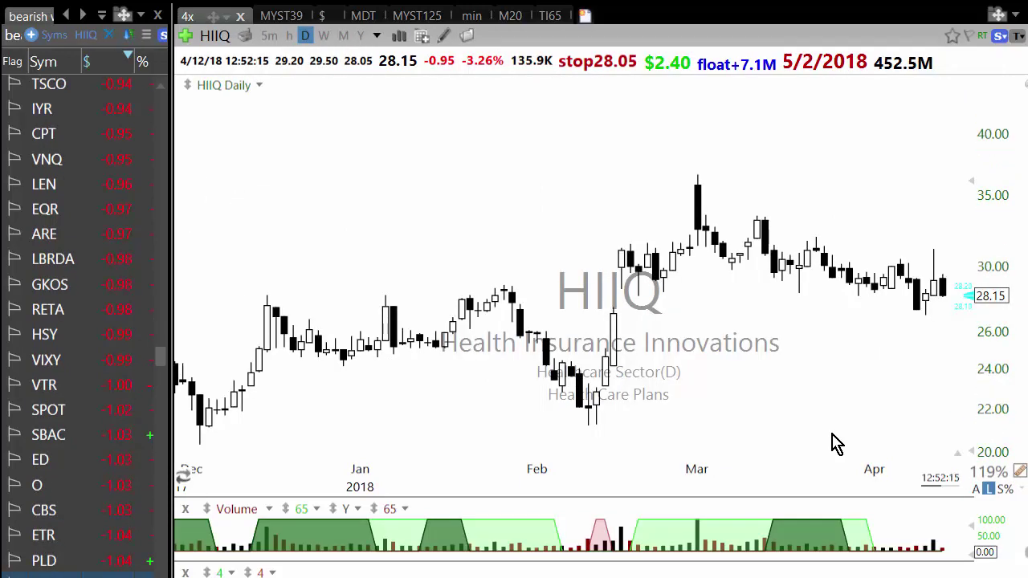
key("Down")
key("Down")
key("Down")
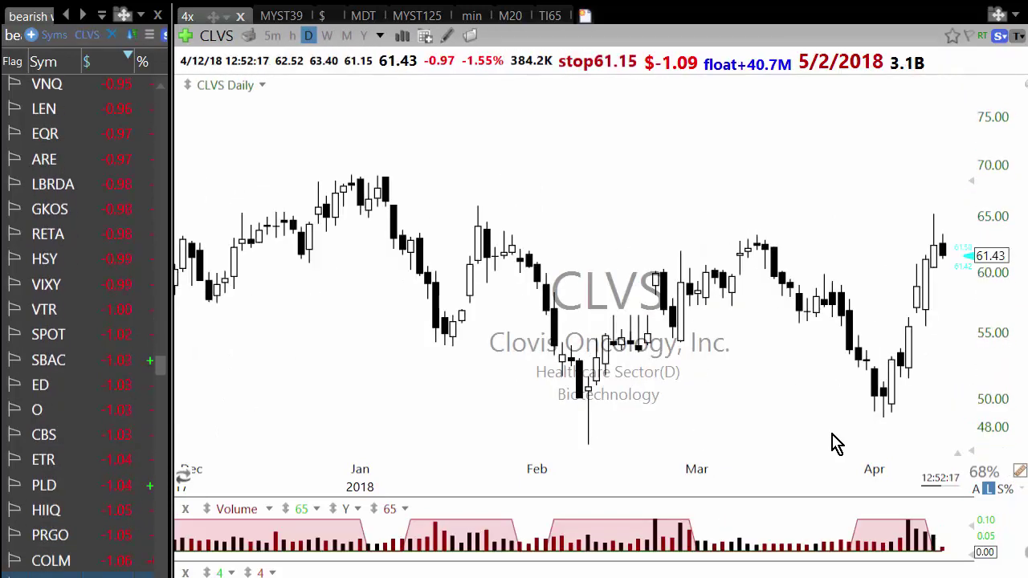
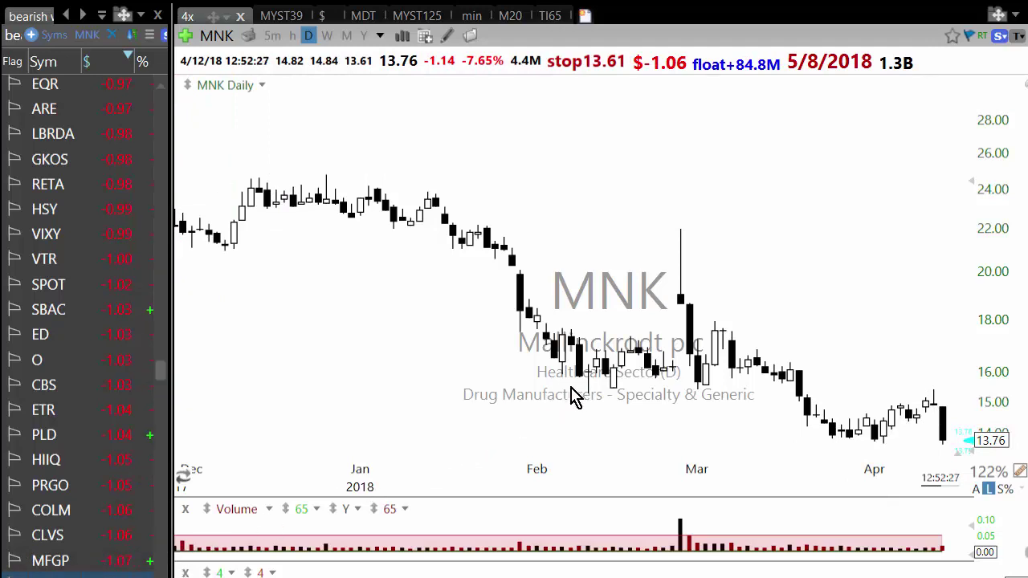
Step: Page through the bearish watchlist charts one symbol at a time, from MNK down to LB
key("space")
key("space")
key("space")
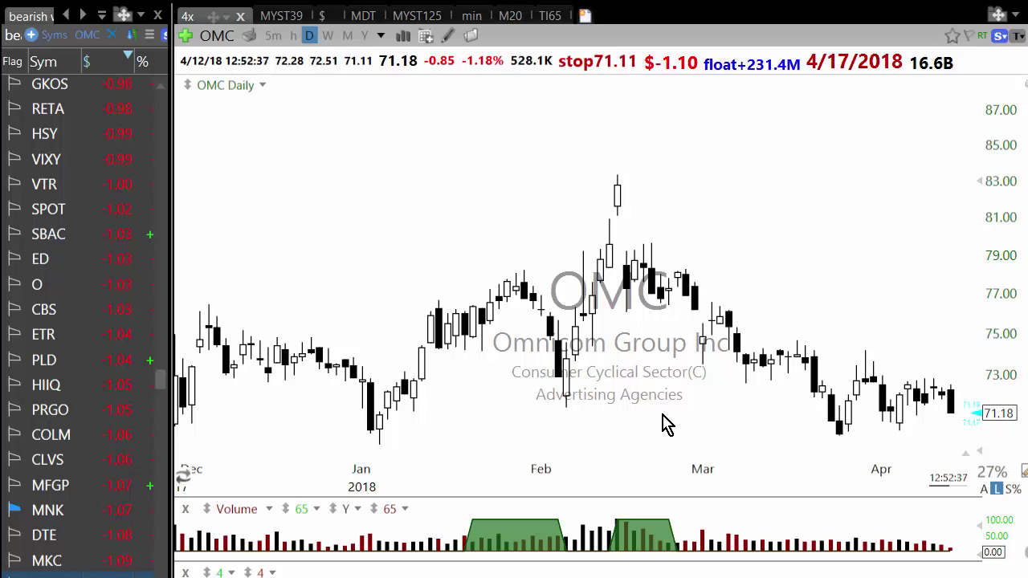
scroll(688, 423, "up", 3)
scroll(643, 408, "down", 2)
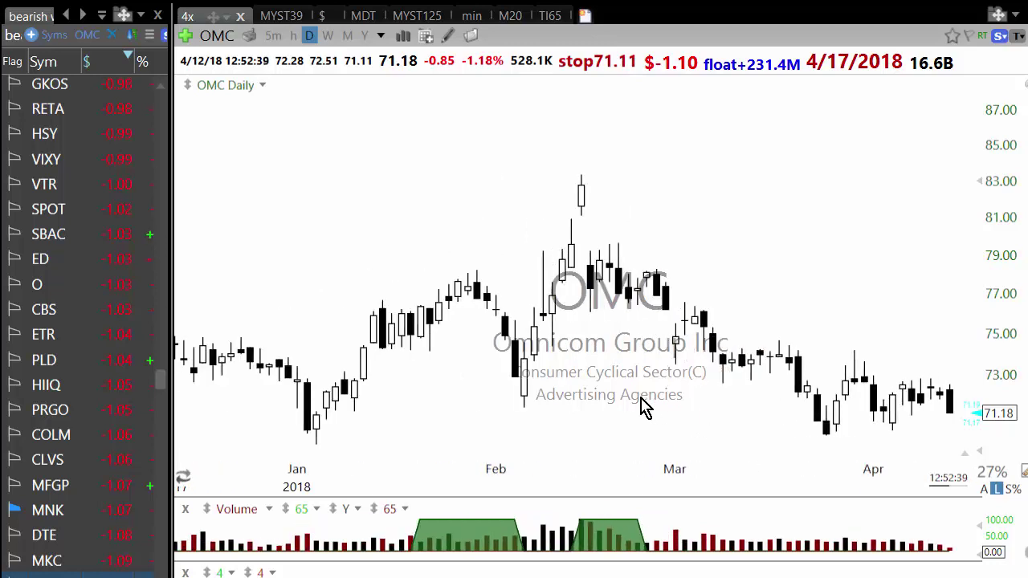
key("space")
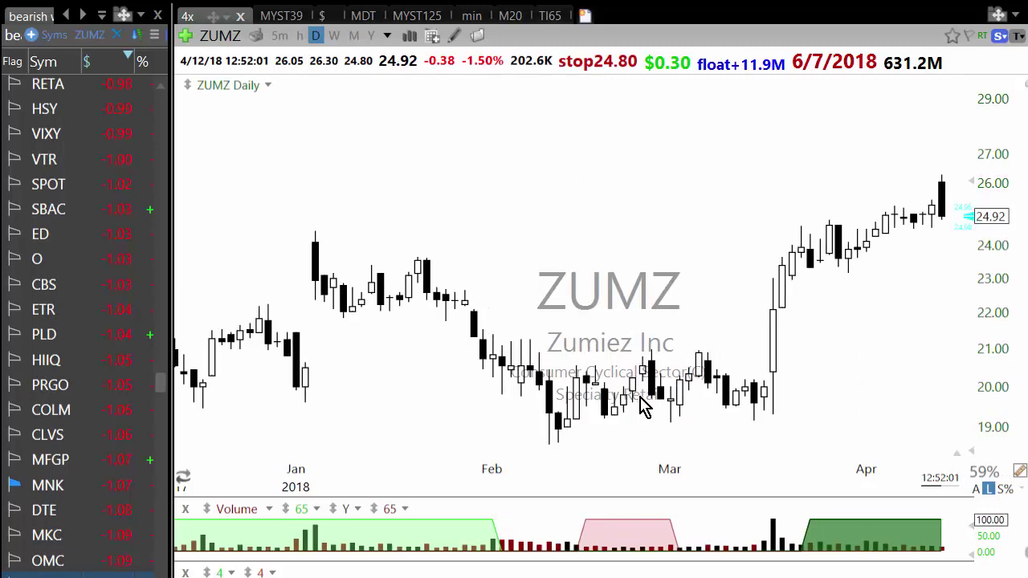
key("space")
key("space")
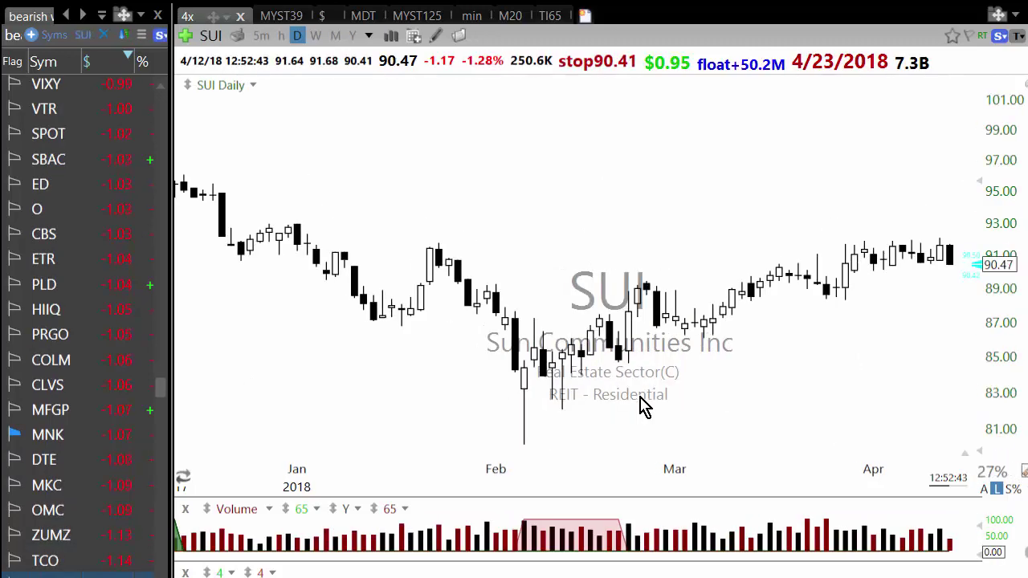
key("space")
key("space")
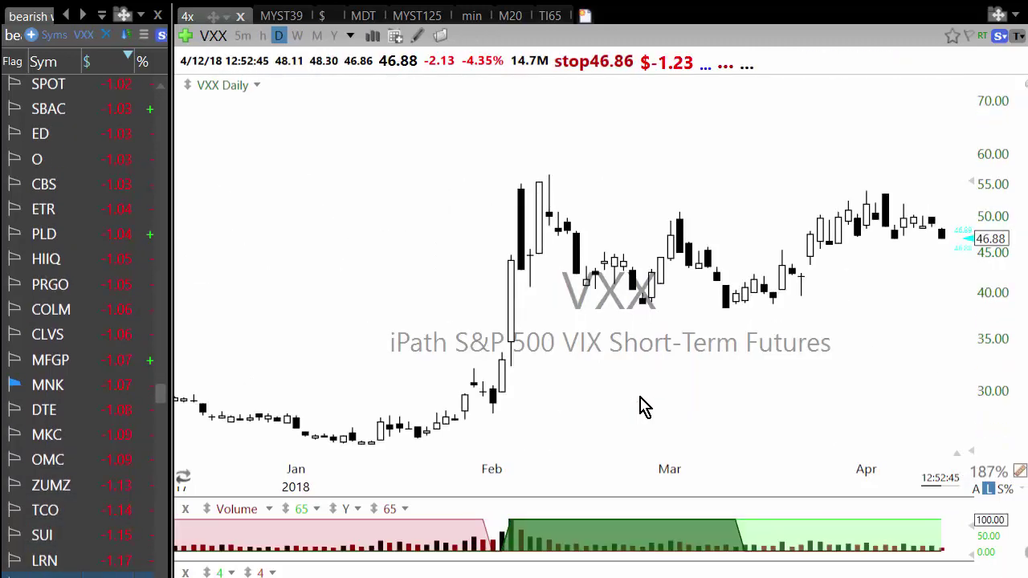
key("space")
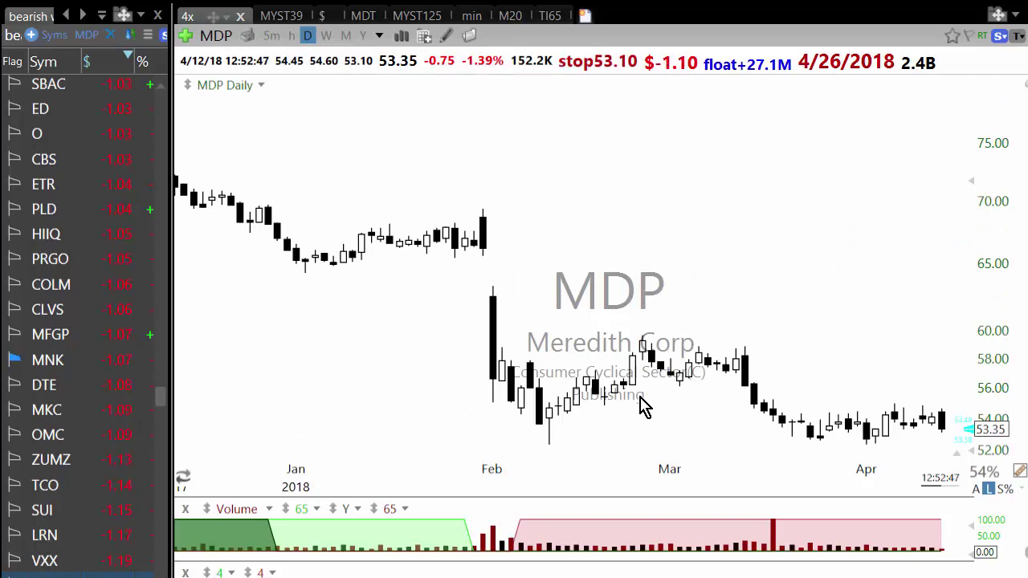
key("space")
key("space")
key("space")
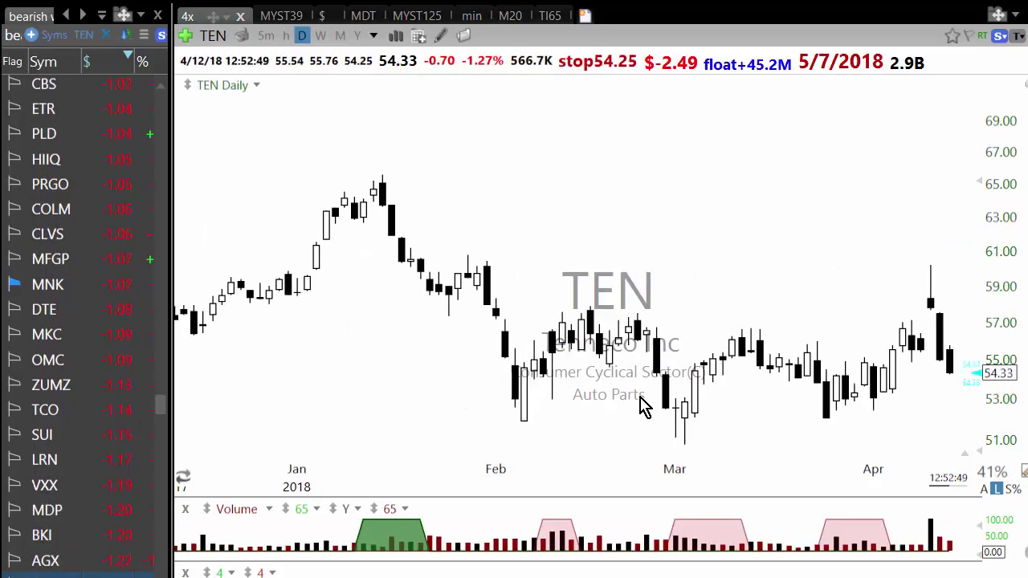
key("space")
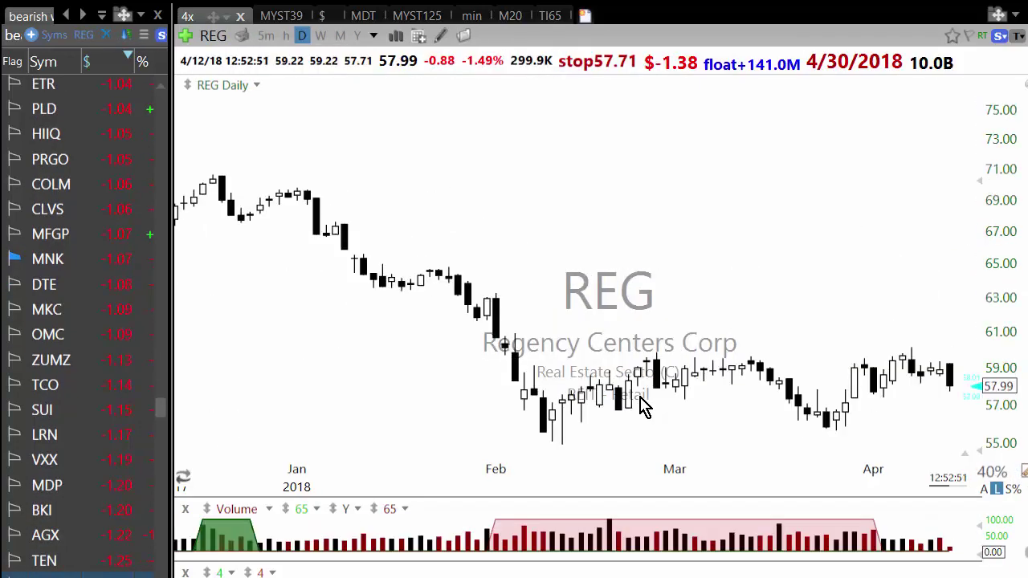
key("space")
key("space")
key("space")
key("space")
key("space")
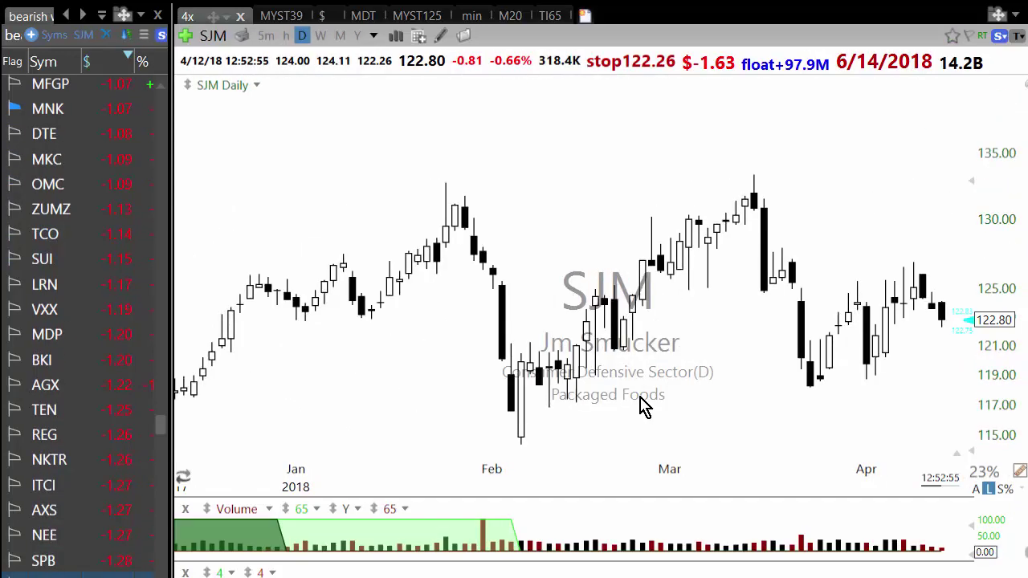
key("space")
key("space")
key("space")
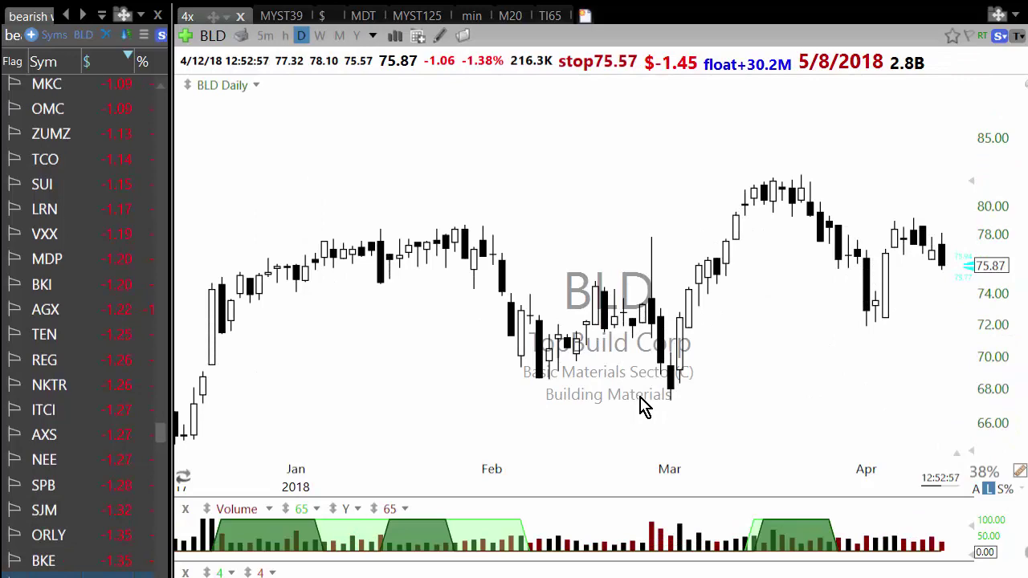
key("space")
key("space")
key("space")
key("space")
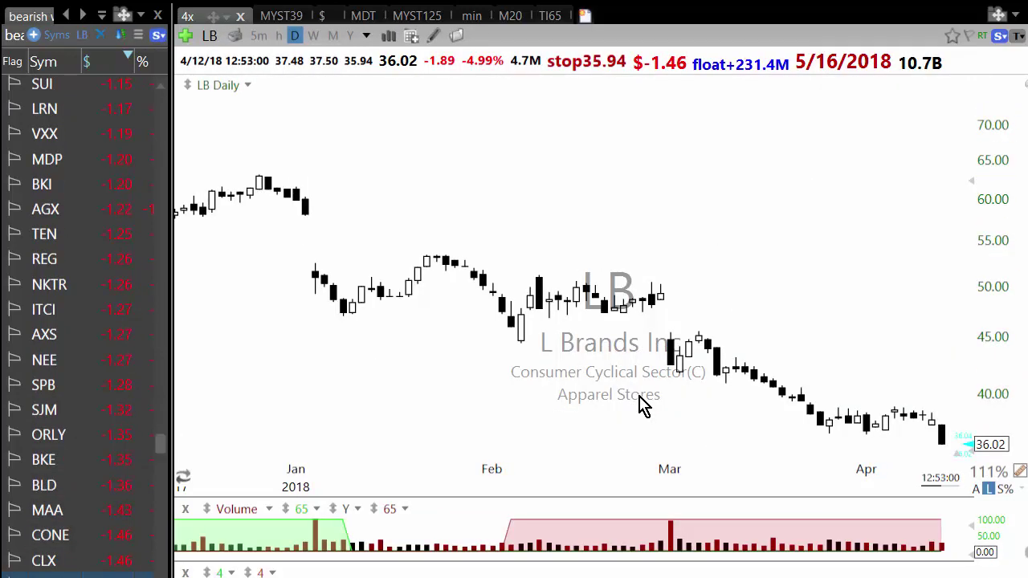
Step: Read LB's price data for the early-March and early-January bars (including 1/10/18), then advance to FIVE
left_click(675, 363)
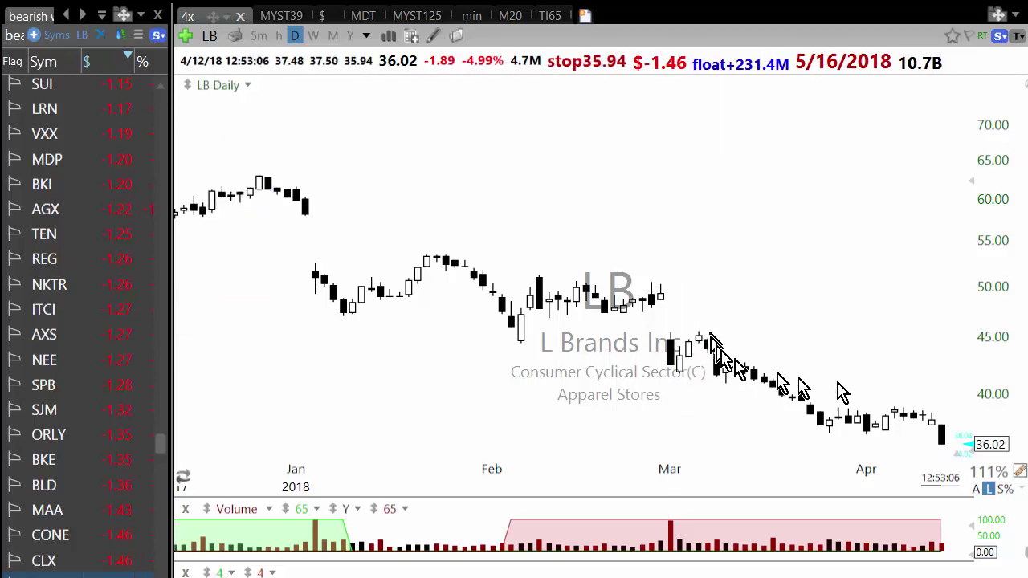
left_click_drag(325, 293, 436, 268)
left_click(352, 303)
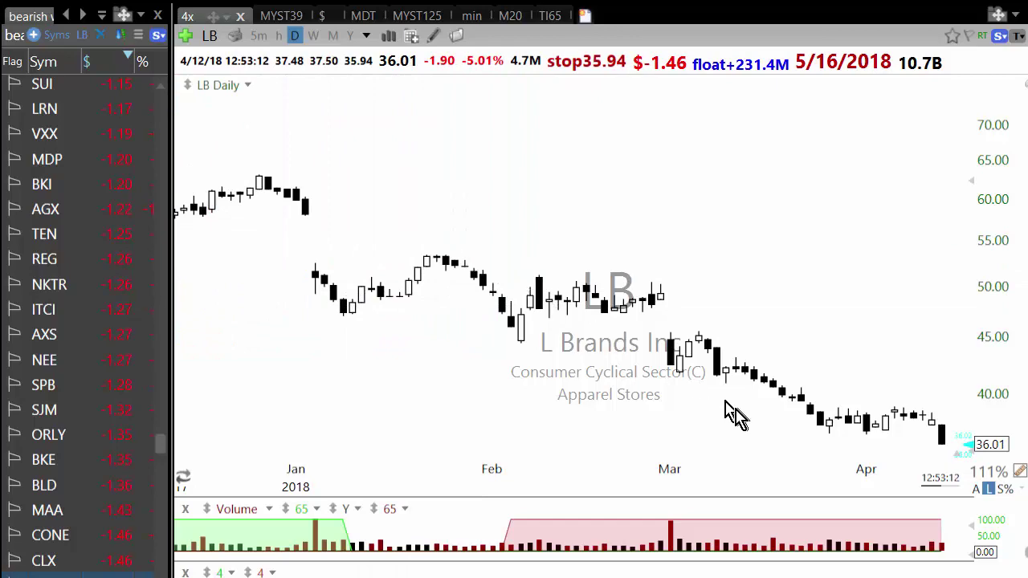
key("space")
key("space")
key("space")
key("space")
key("space")
key("space")
key("space")
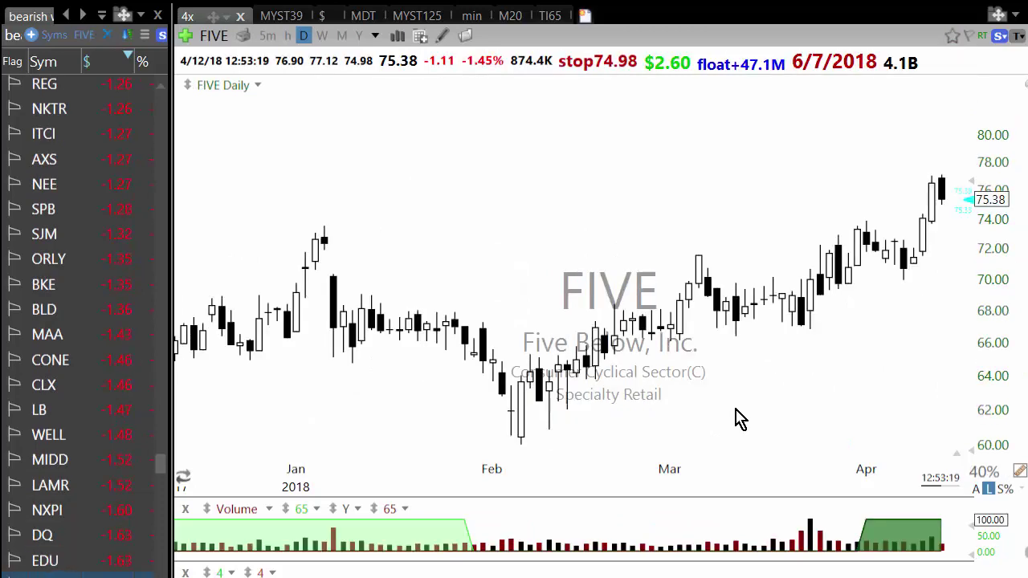
Step: Step through the bearish watchlist charts from FIVE past MOMO, YNDX, CIFS and TSRO
key("space")
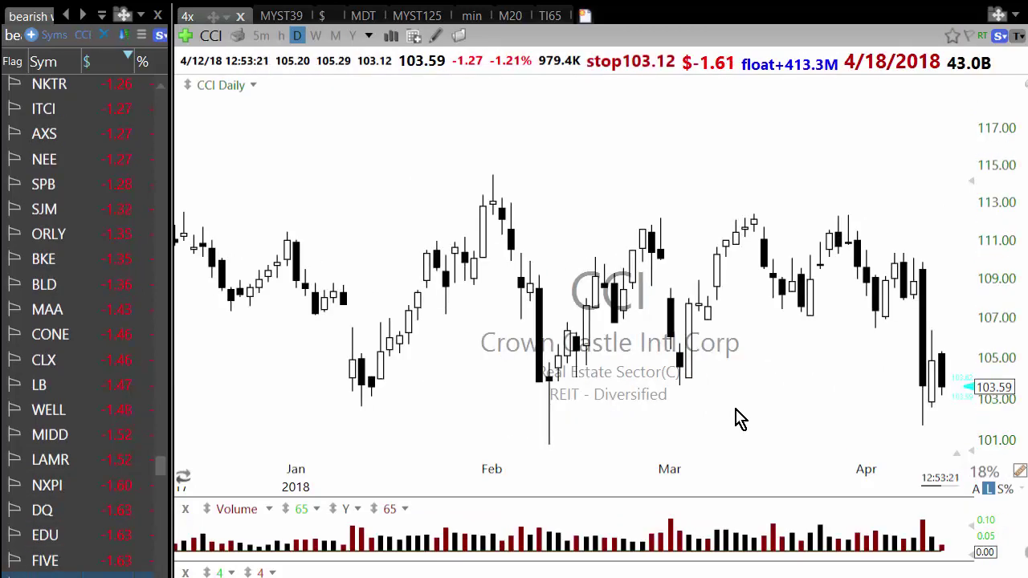
key("space")
key("space")
key("space")
key("space")
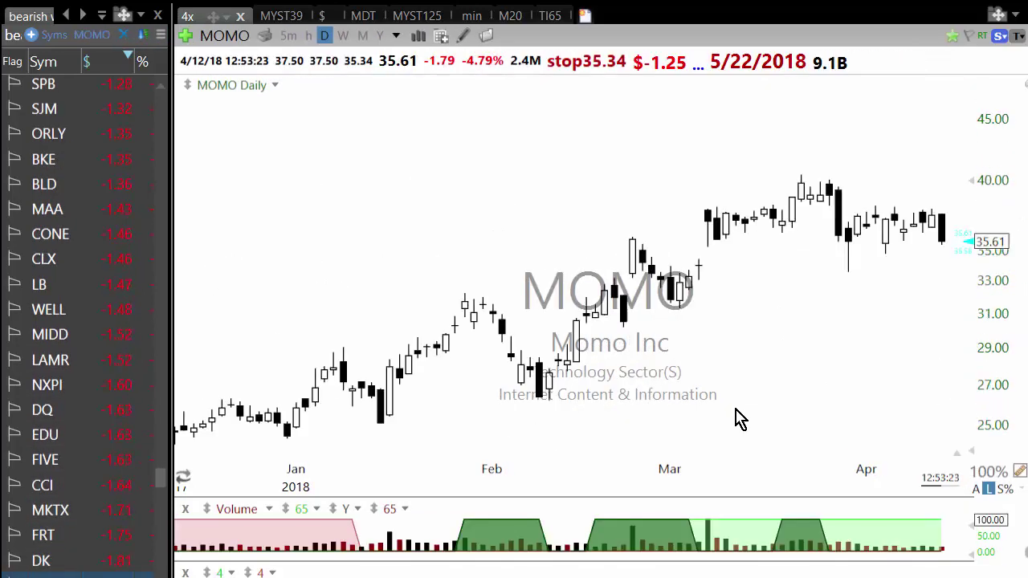
key("space")
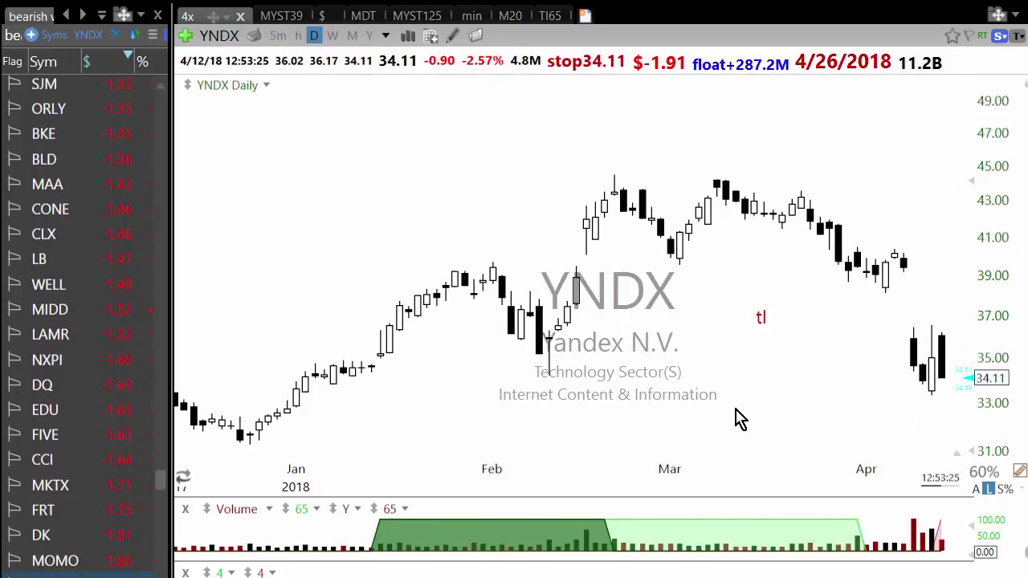
key("space")
key("space")
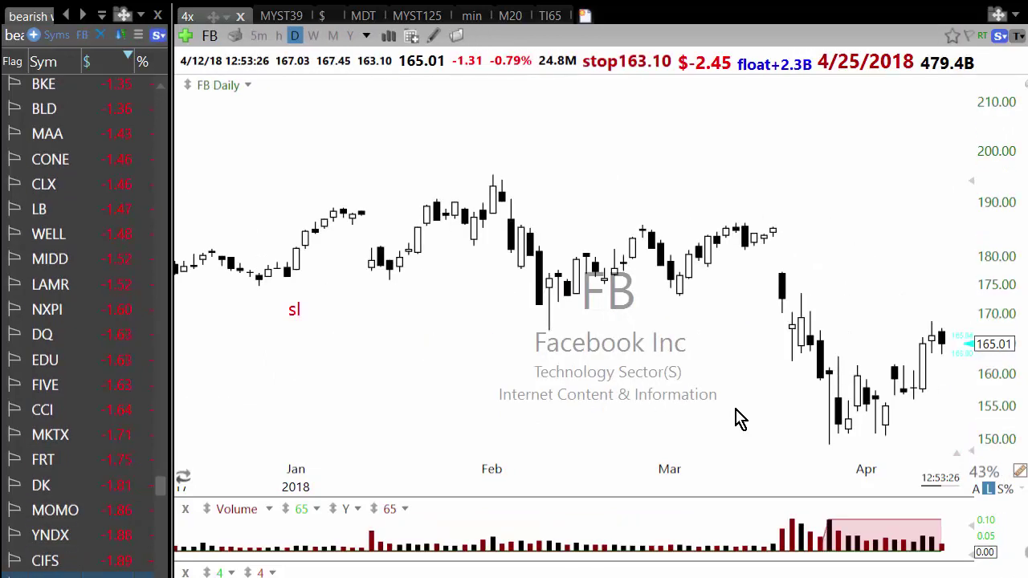
key("space")
key("space")
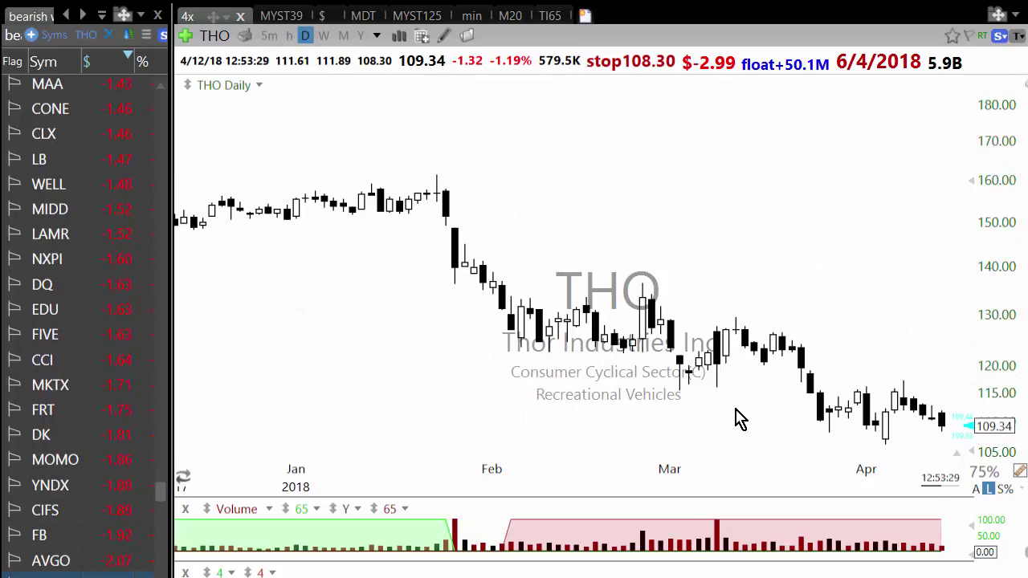
key("space")
key("space")
key("space")
key("space")
key("space")
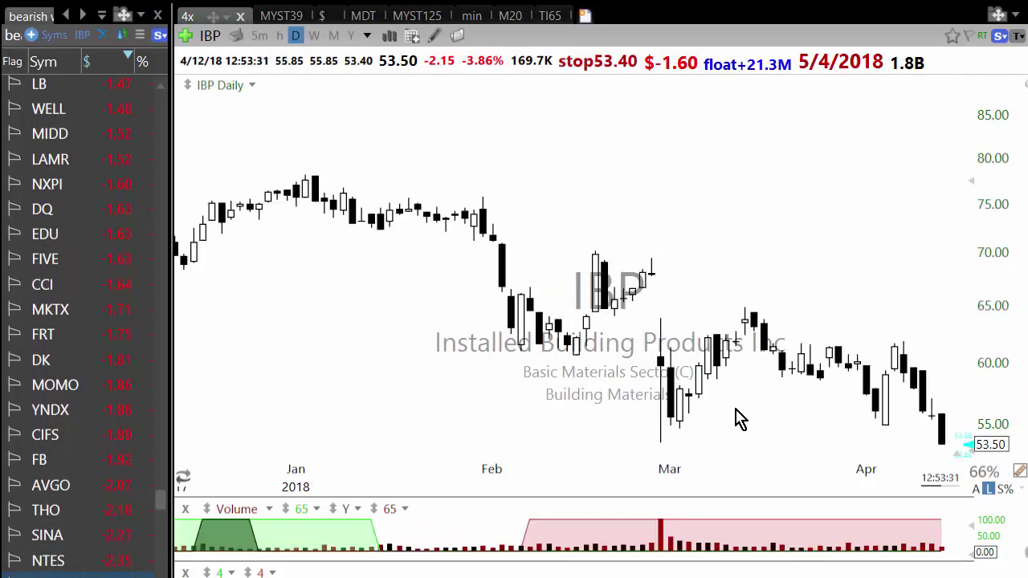
key("space")
key("space")
key("space")
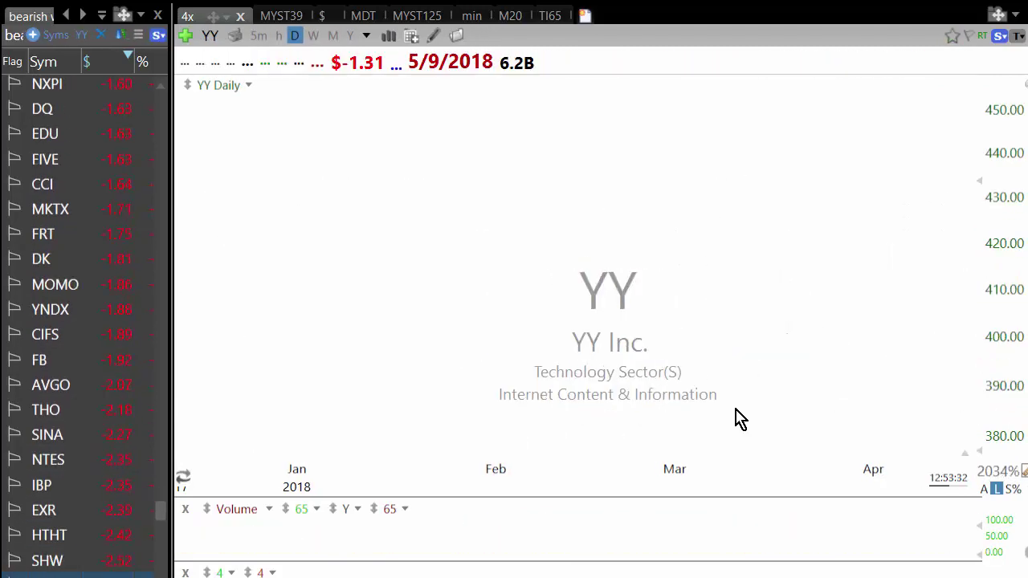
key("space")
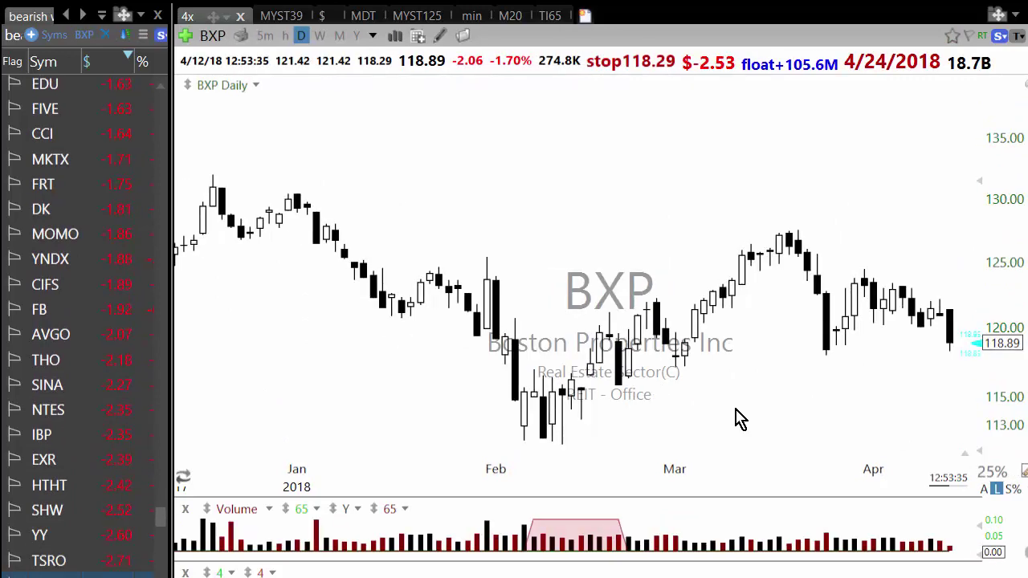
key("space")
key("space")
key("space")
key("space")
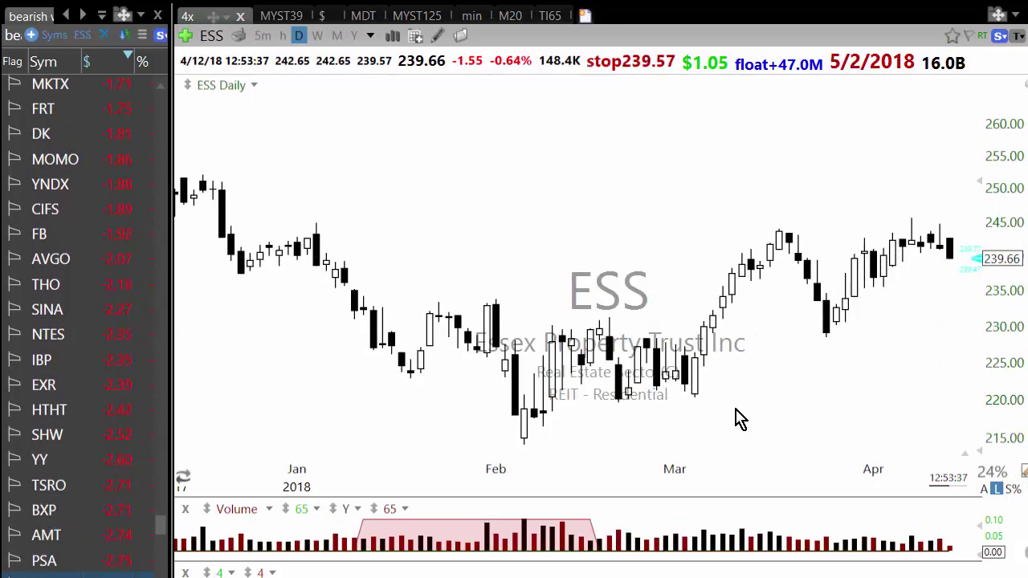
Step: Continue through ASMB, ANDV, APOG, DLR, TSLA, EQIX and HLG to the Everest Re chart
key("space")
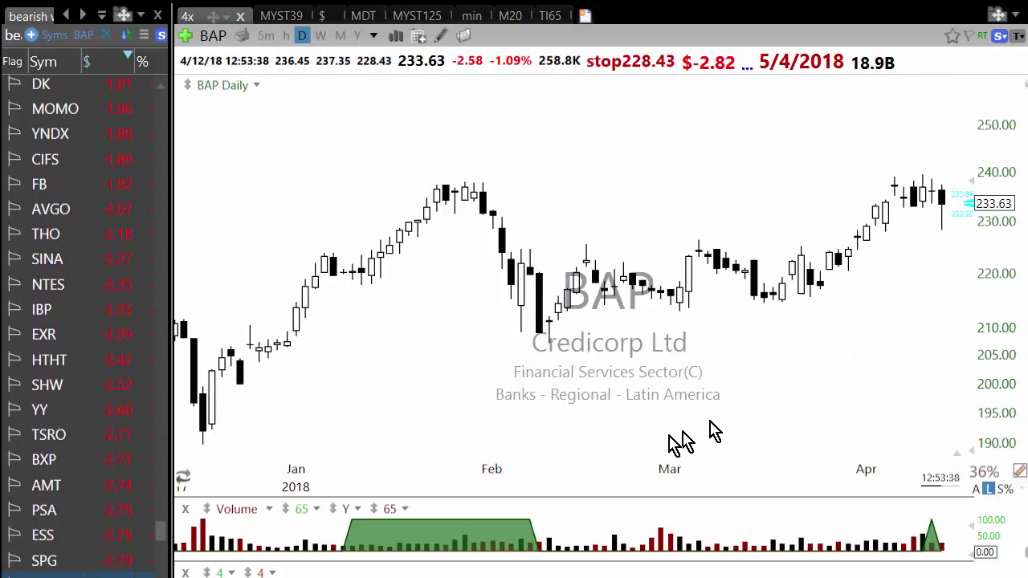
key("space")
key("space")
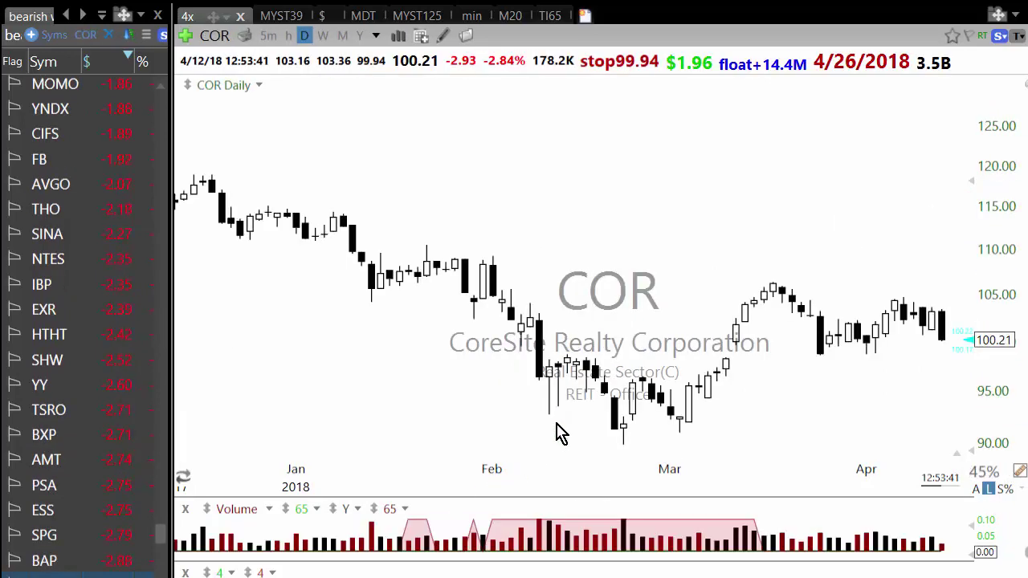
key("space")
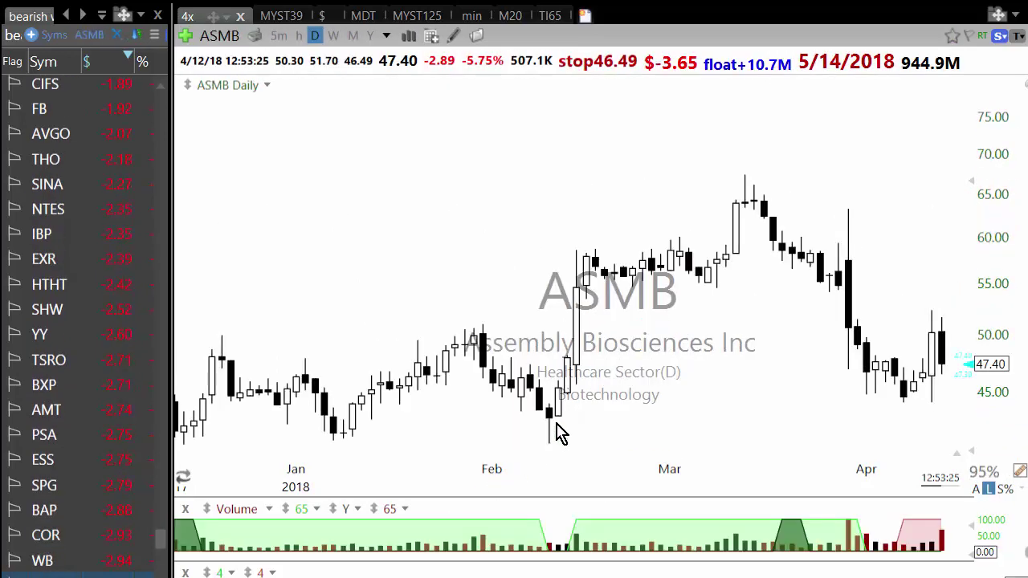
key("space")
key("space")
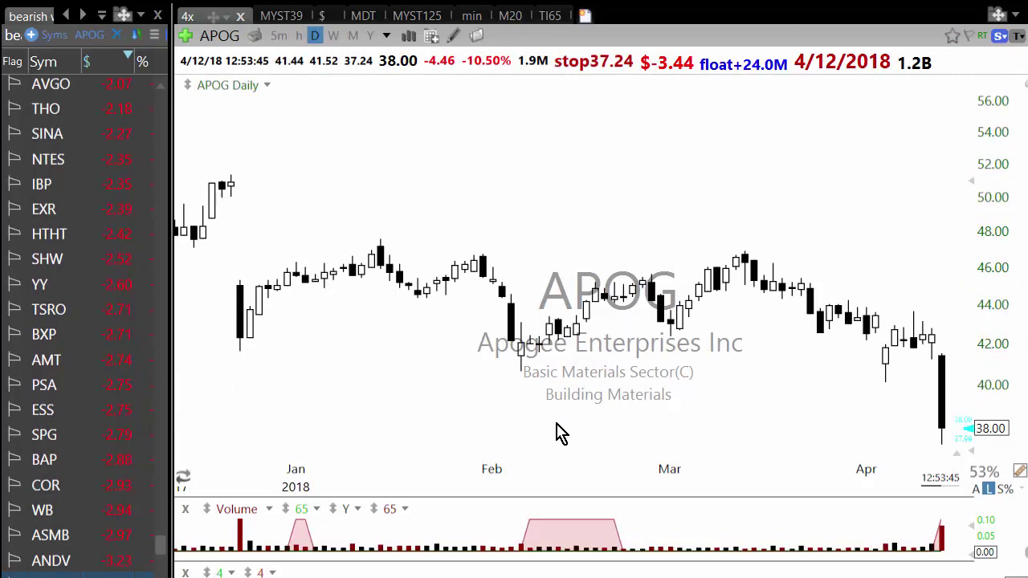
key("space")
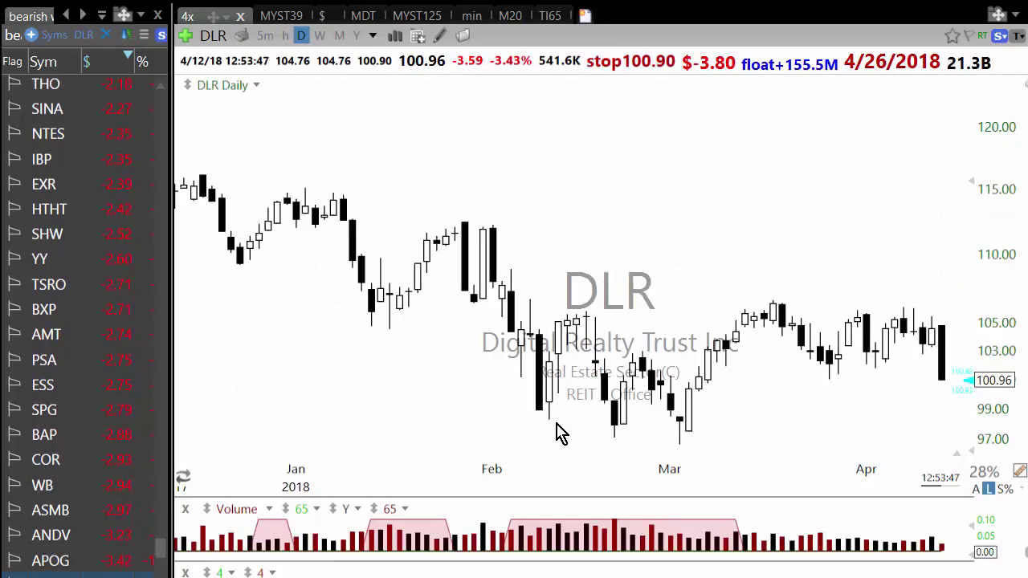
key("space")
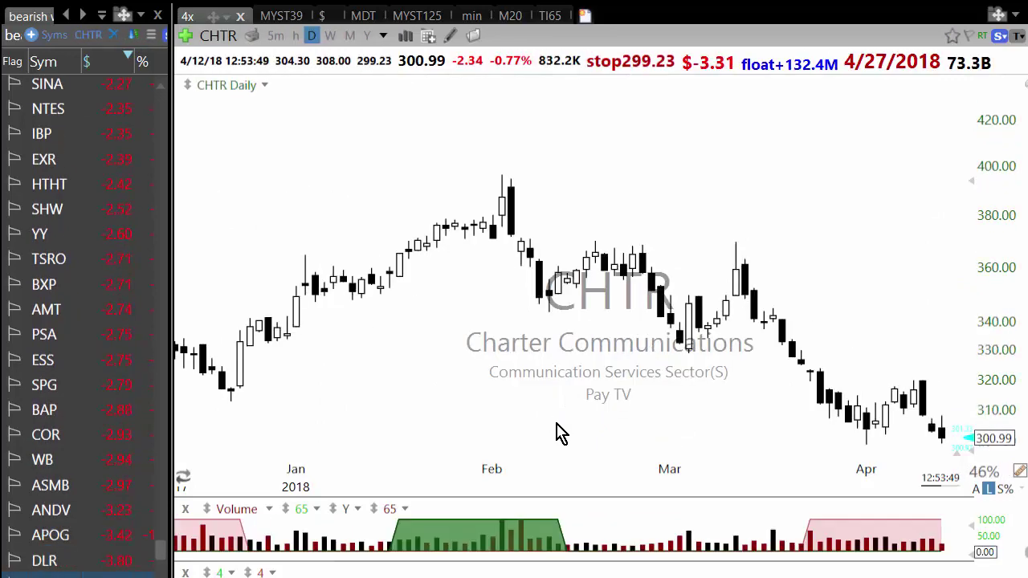
key("space")
key("space")
key("space")
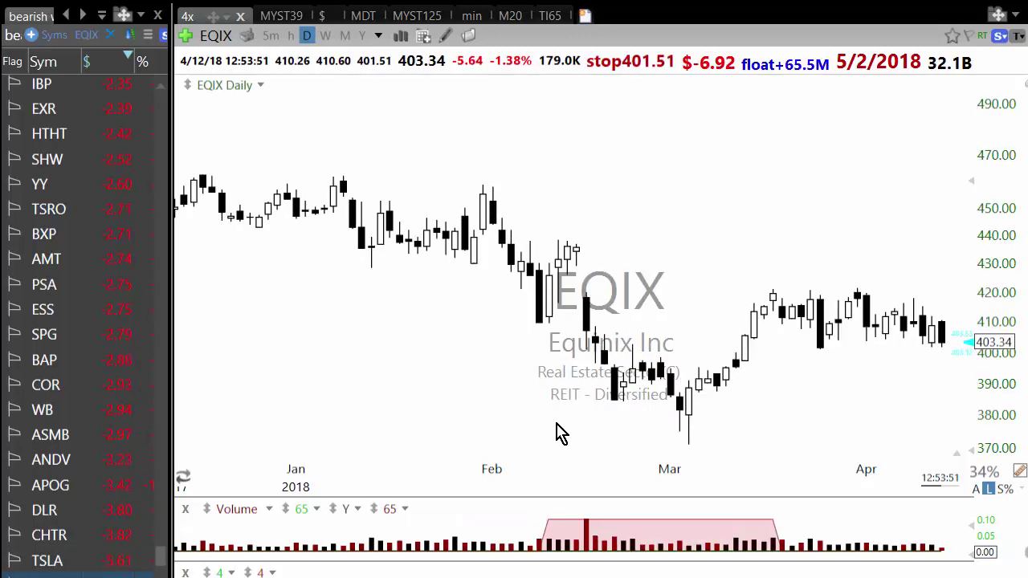
key("space")
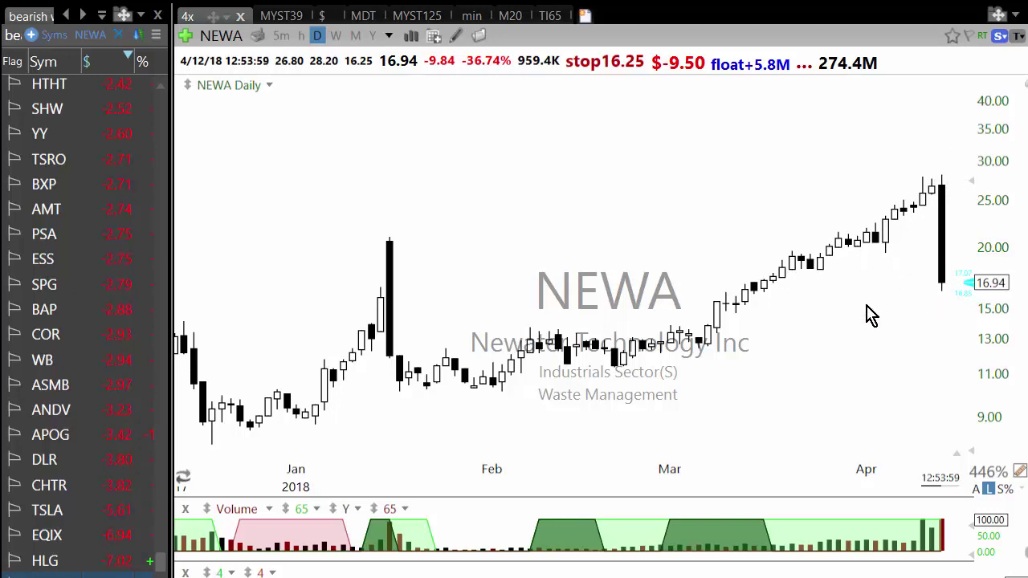
key("space")
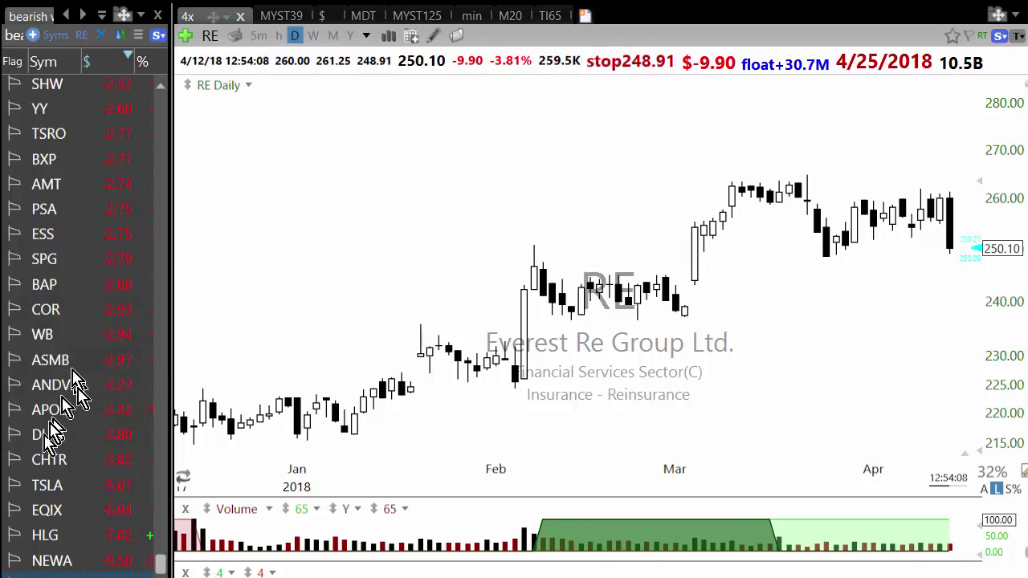
Step: Remove all 184 symbols from the bearish watchlist
right_click(102, 409)
left_click(185, 554)
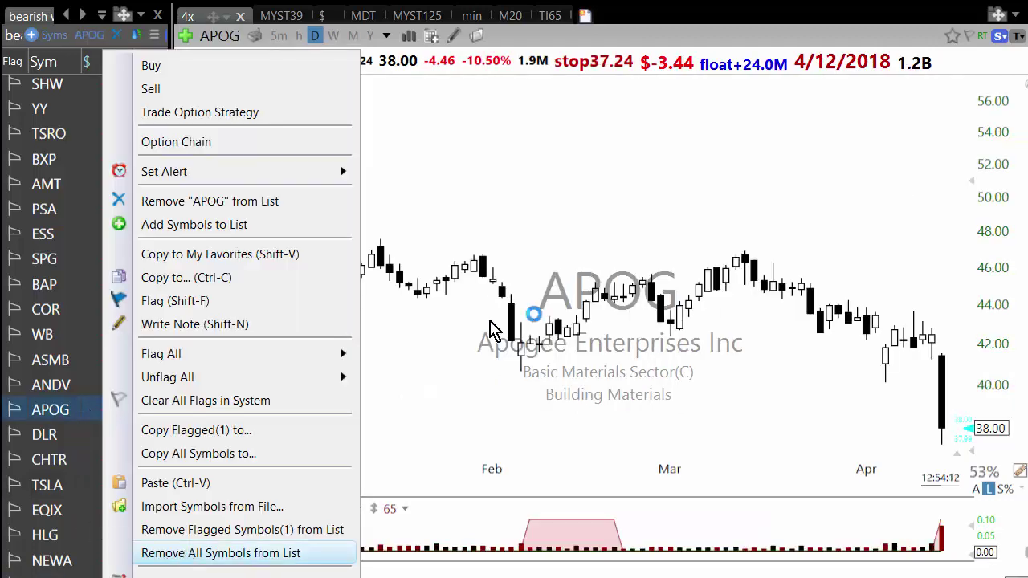
left_click(532, 320)
Step: Load the Momentum Burst personal watchlist, passing briefly through Watchlist Anticipation
left_click(24, 35)
left_click(250, 82)
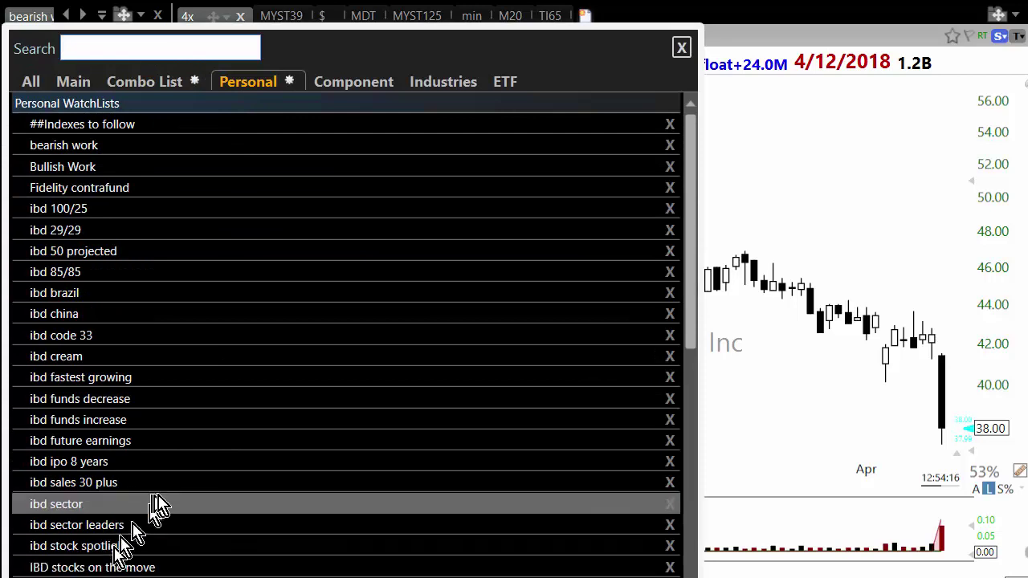
scroll(158, 505, "down", 4)
left_click(120, 567)
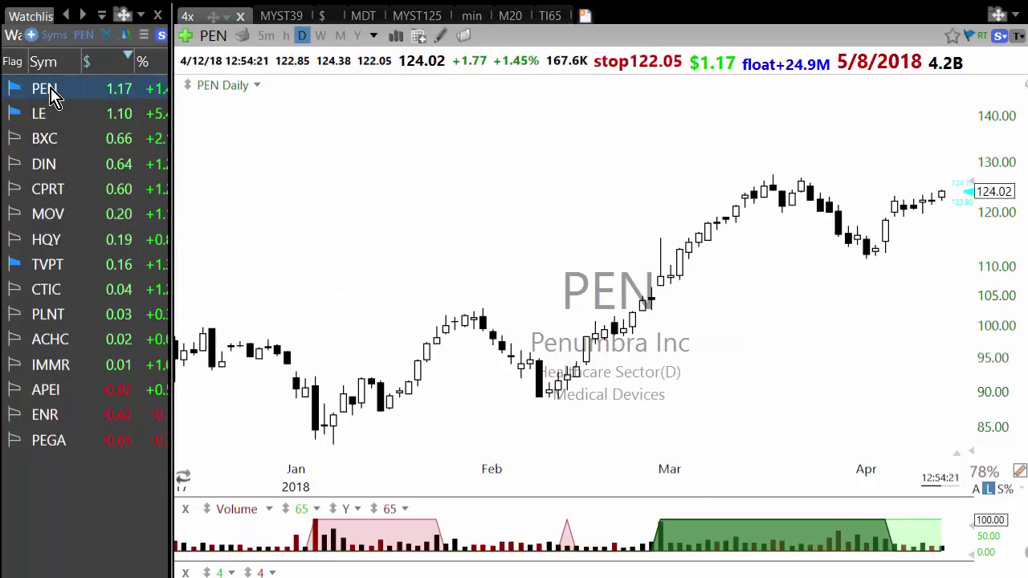
left_click(24, 36)
left_click(255, 82)
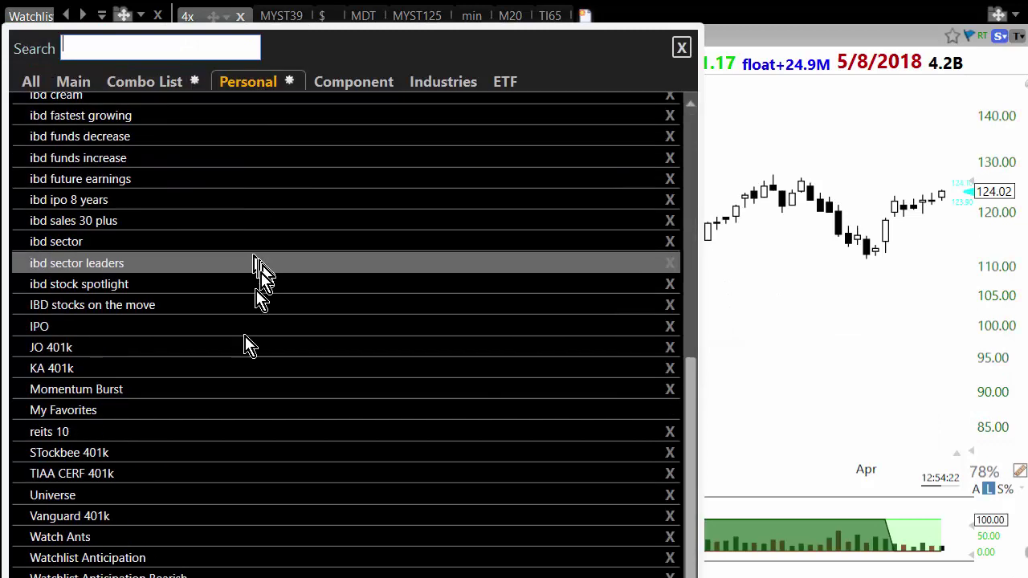
left_click(90, 398)
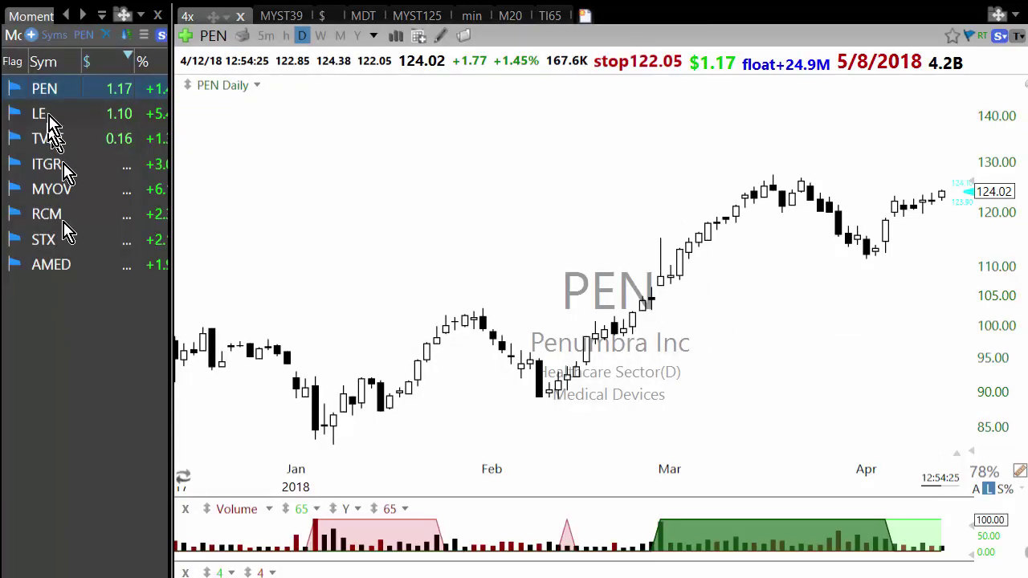
Step: Review the ITGR, MYOV and PEN charts from the Momentum Burst list, zooming as needed
left_click(52, 90)
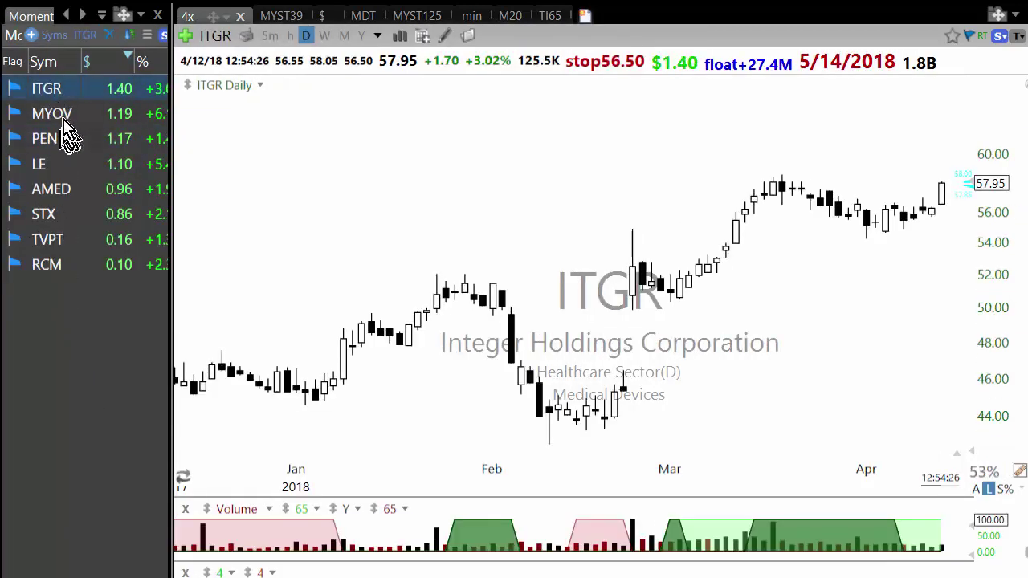
left_click(65, 117)
scroll(538, 310, "up", 3)
scroll(596, 297, "down", 3)
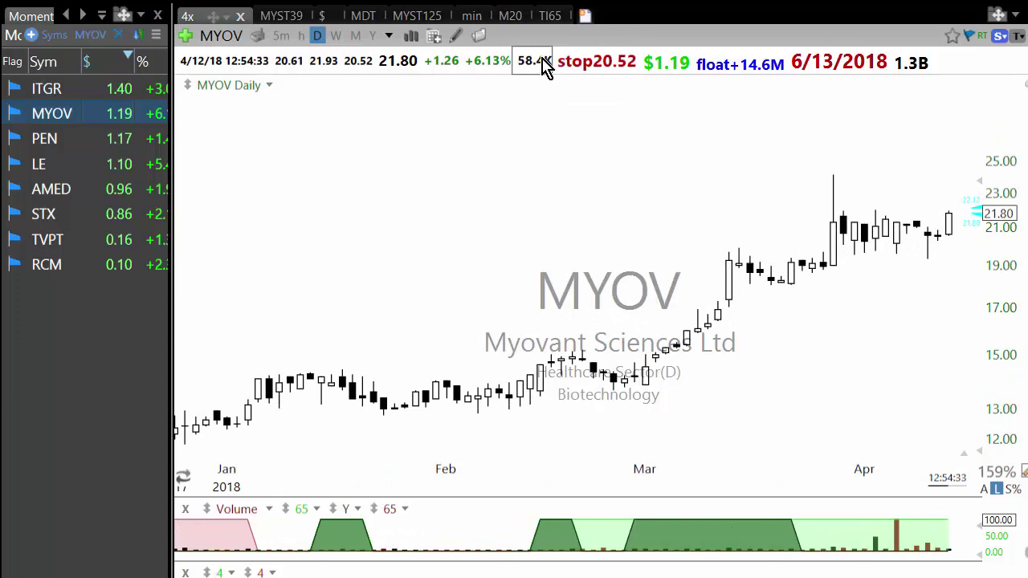
left_click(48, 146)
scroll(601, 246, "up", 3)
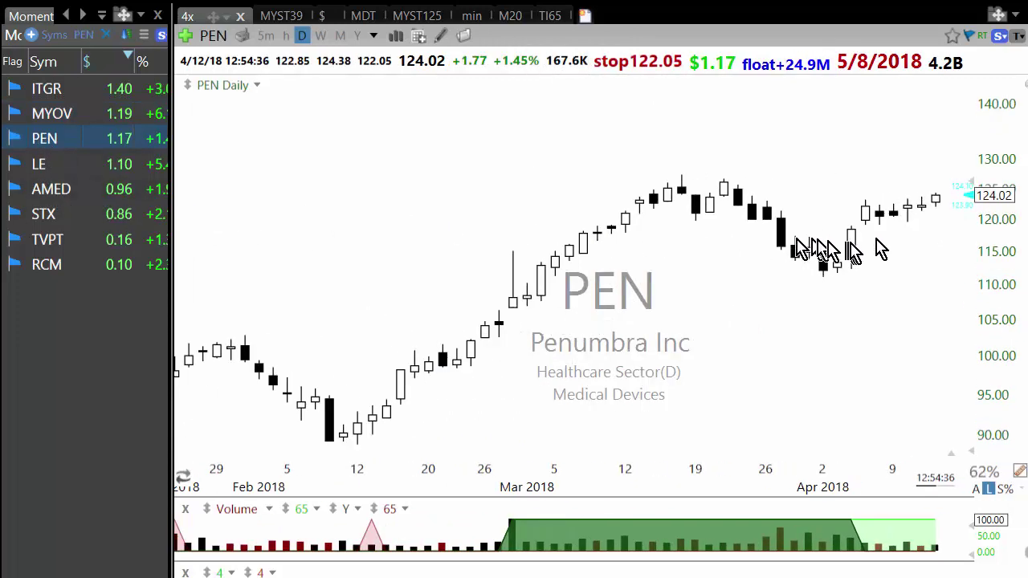
scroll(913, 234, "down", 3)
Step: Review the LE, AMED, STX and RCM charts, ending on TVPT
left_click(54, 163)
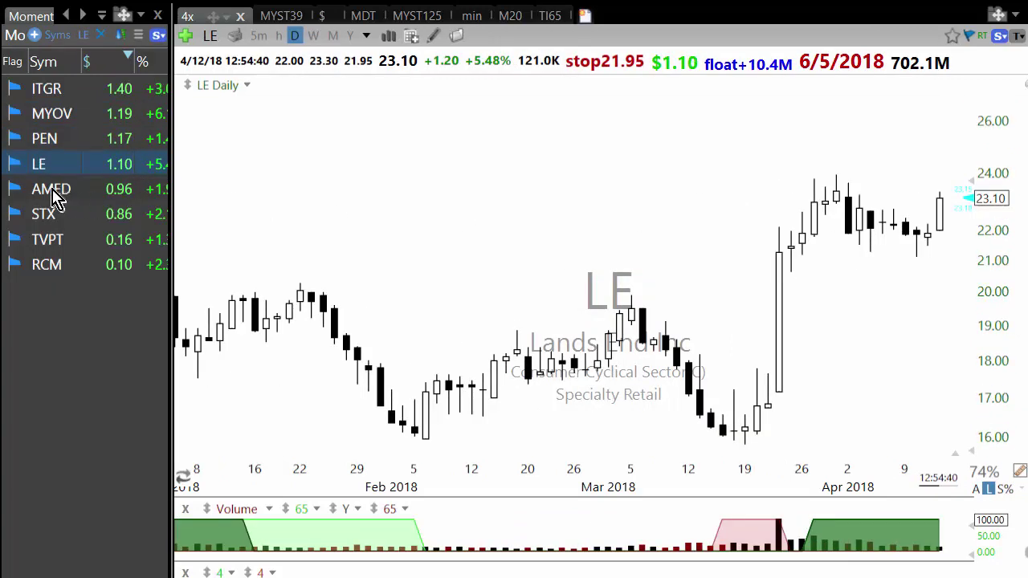
left_click(53, 192)
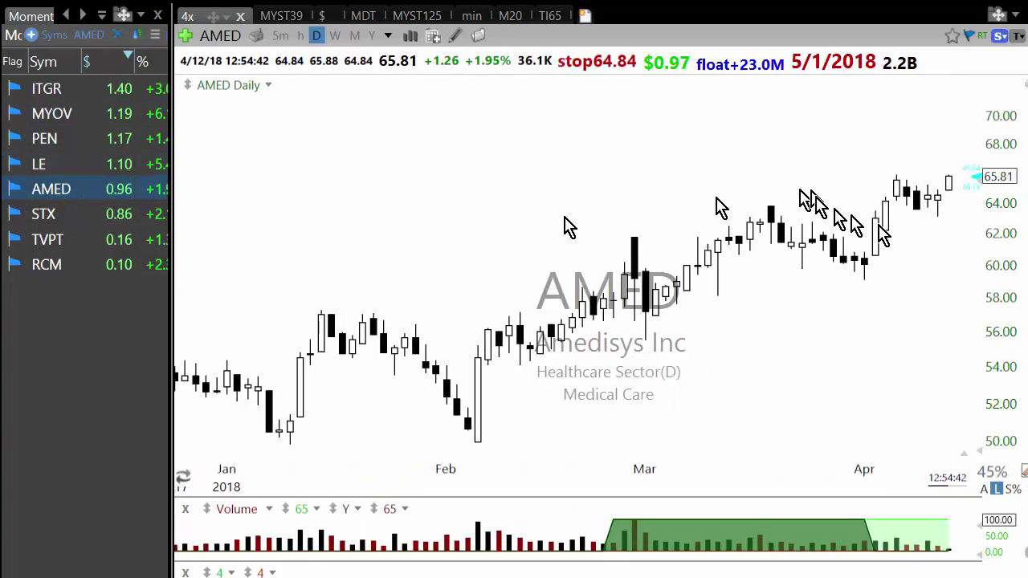
key("Down")
left_click(70, 241)
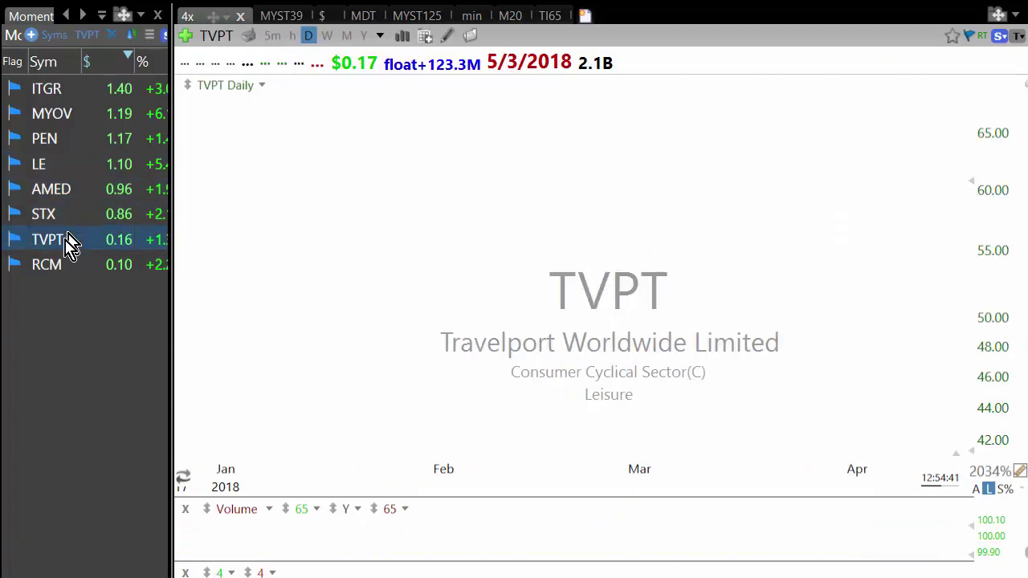
left_click(71, 270)
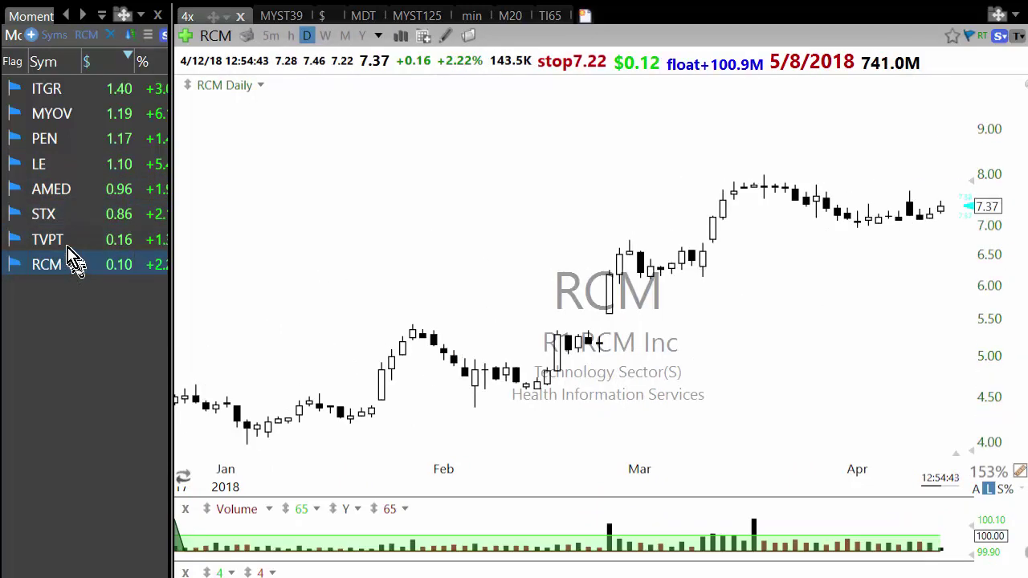
key("Up")
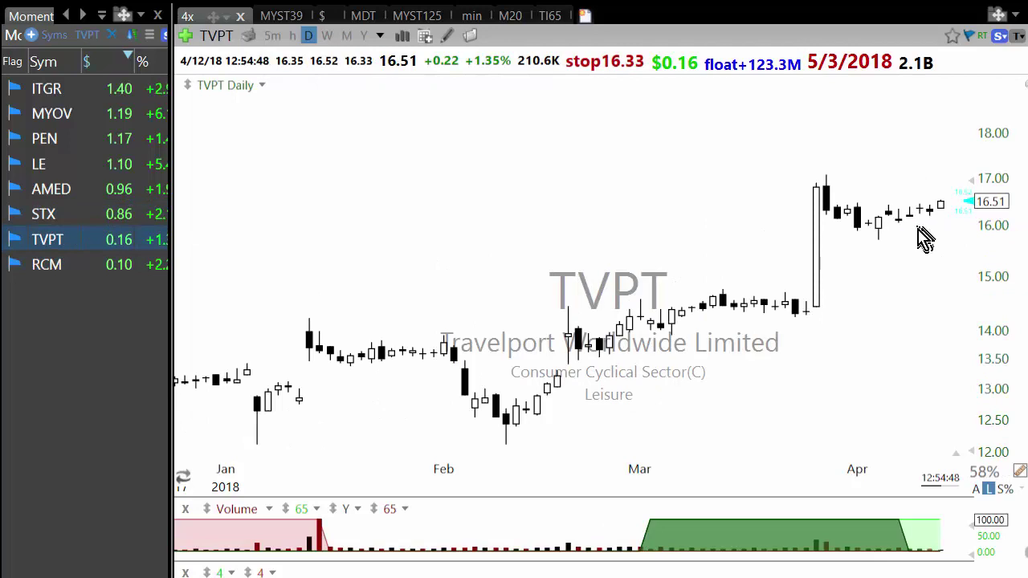
scroll(924, 233, "down", 2)
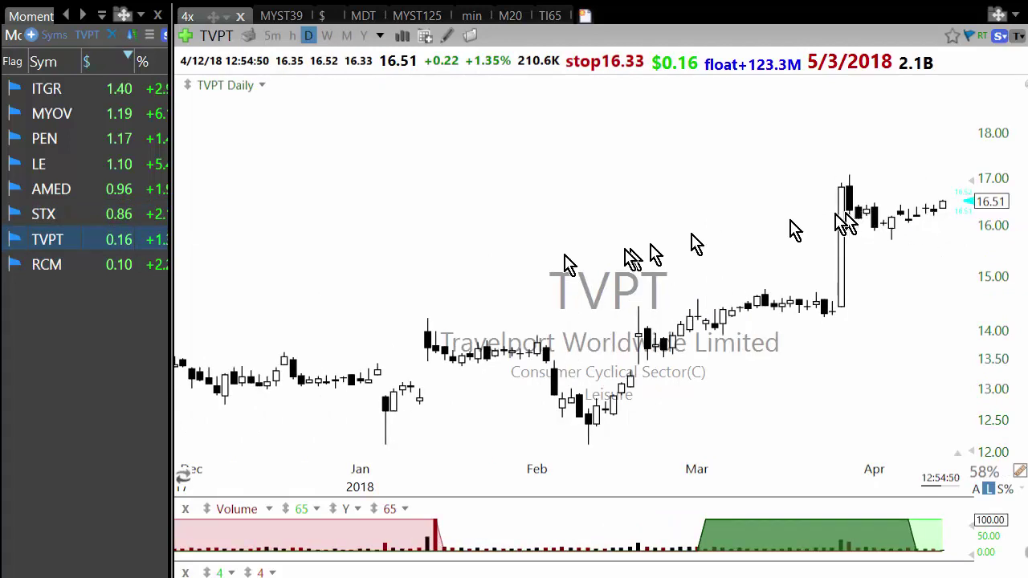
Step: Use the watchlist's right-click menu to Clear All Flags in System
right_click(71, 214)
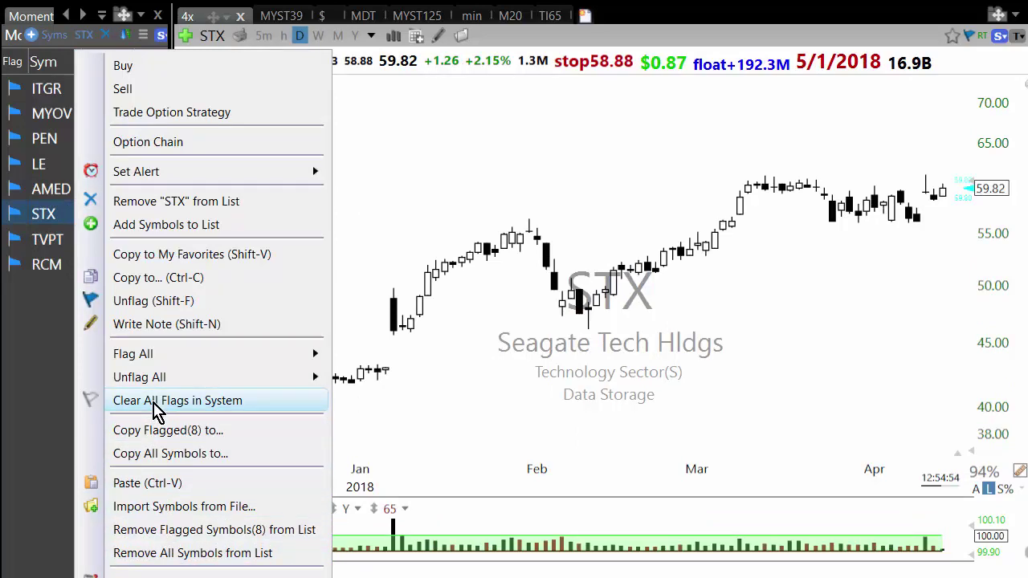
left_click(156, 402)
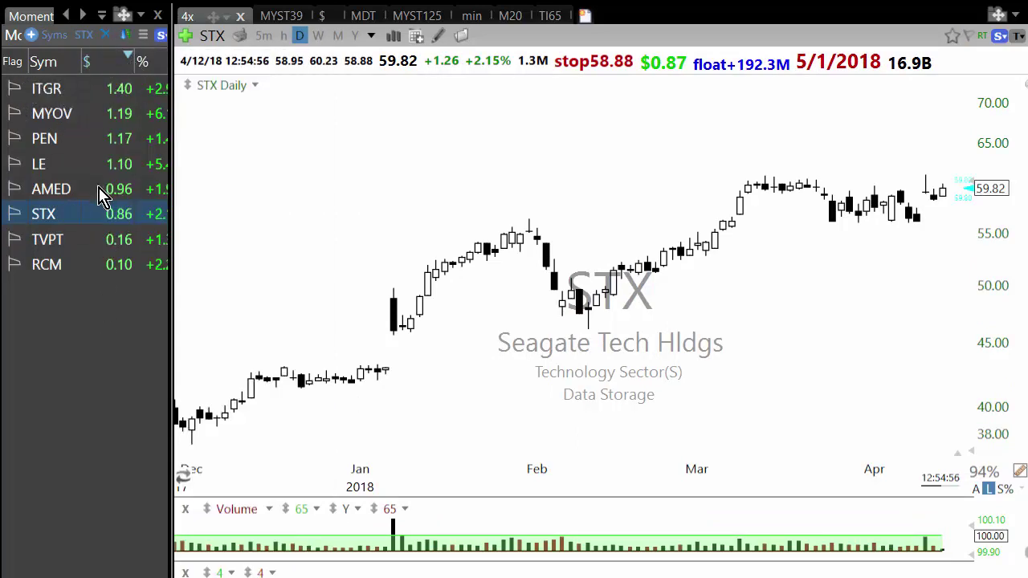